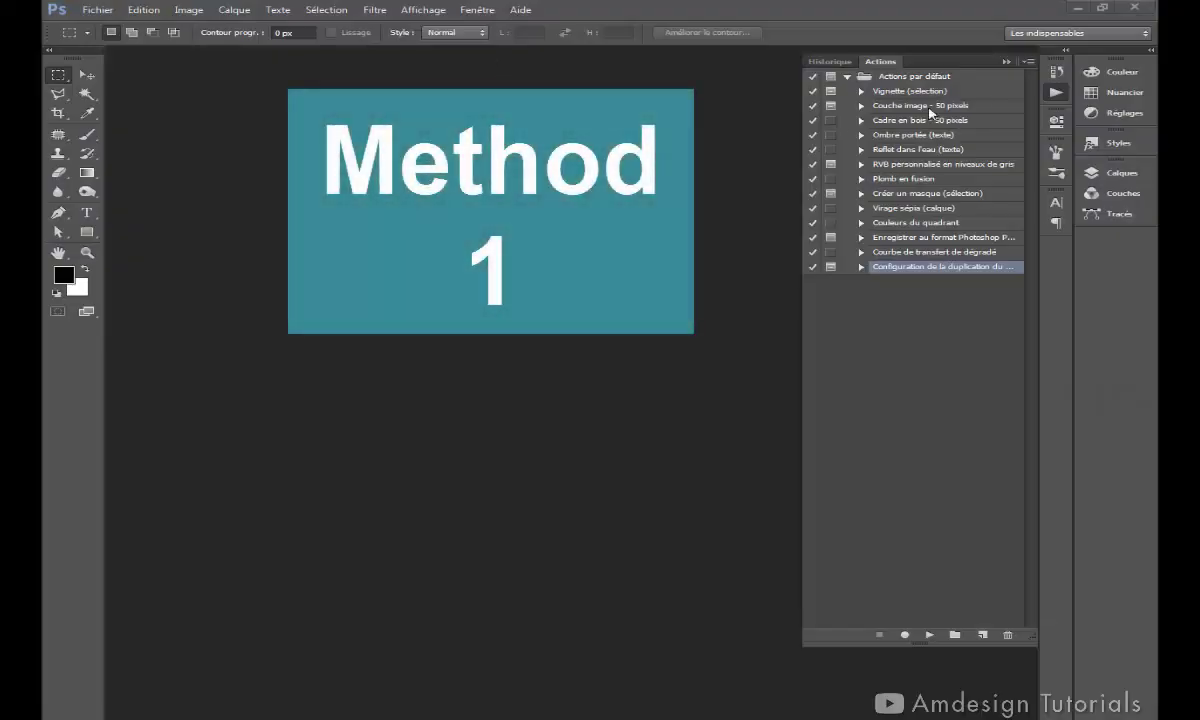
Collapse the expanded Historique/Actions panel in the dock.
left_click(1057, 94)
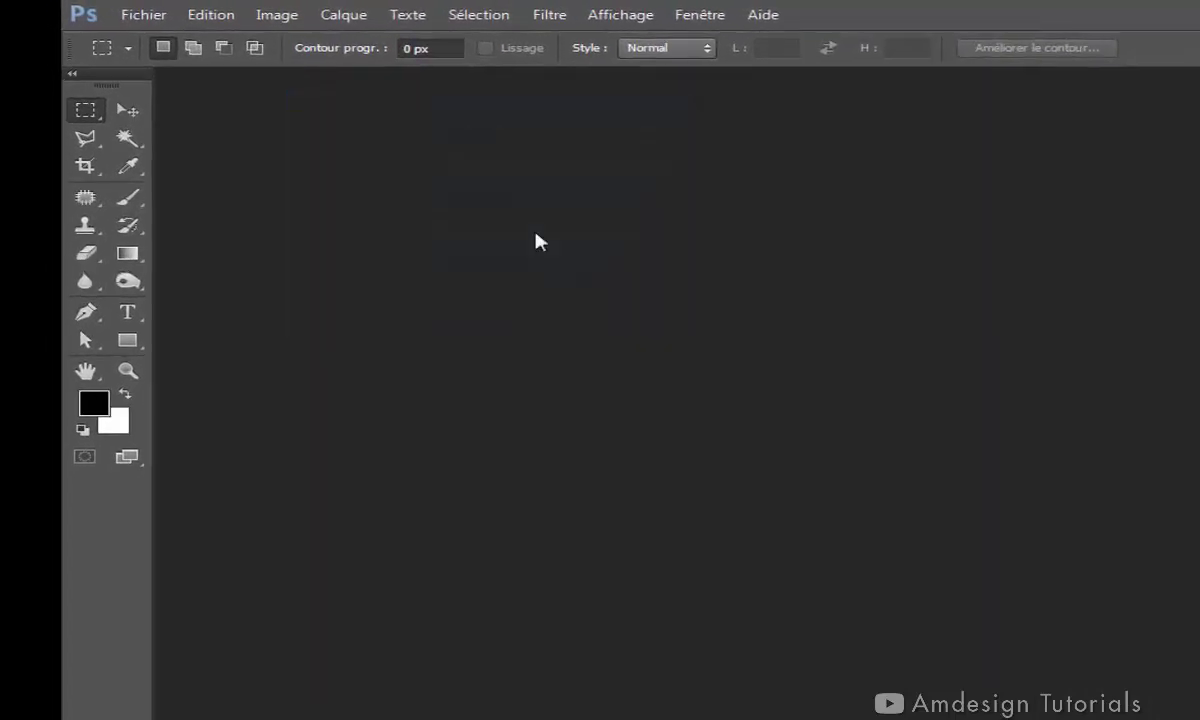
Open the sunset lake photo 8d638f7cad_50170753_22048-yuekai-du-grand-banquet-copie.jpg from the PAYSAGE folder.
left_click(143, 15)
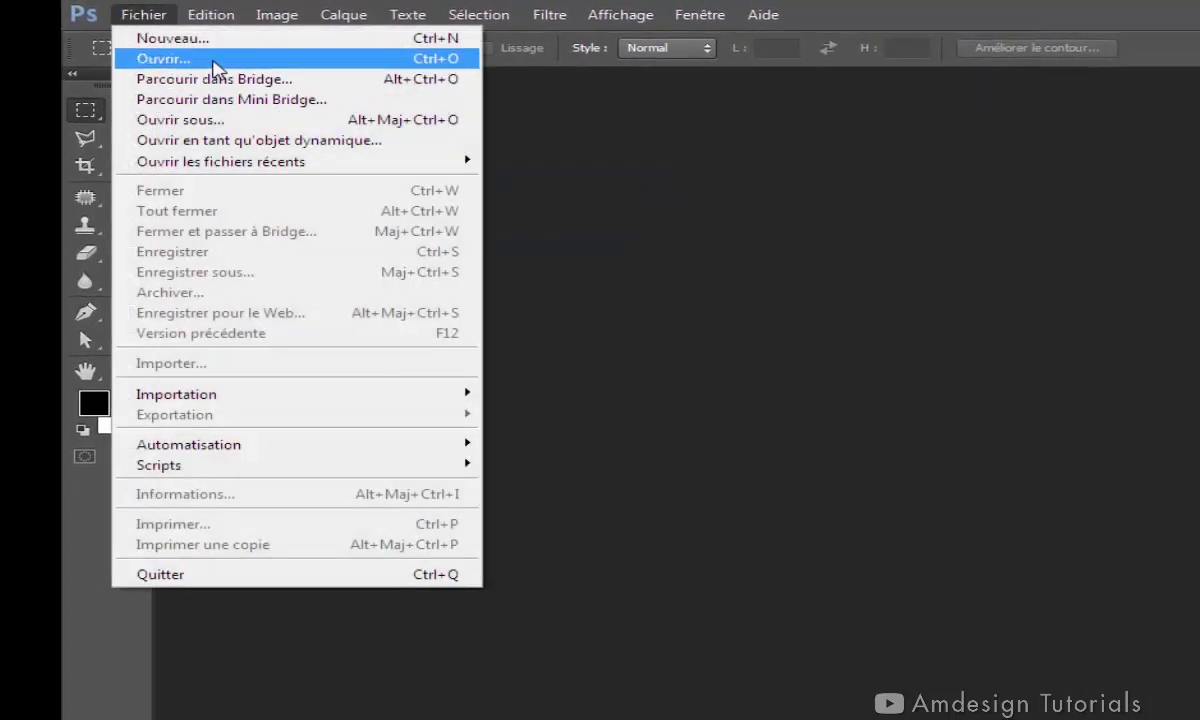
left_click(214, 60)
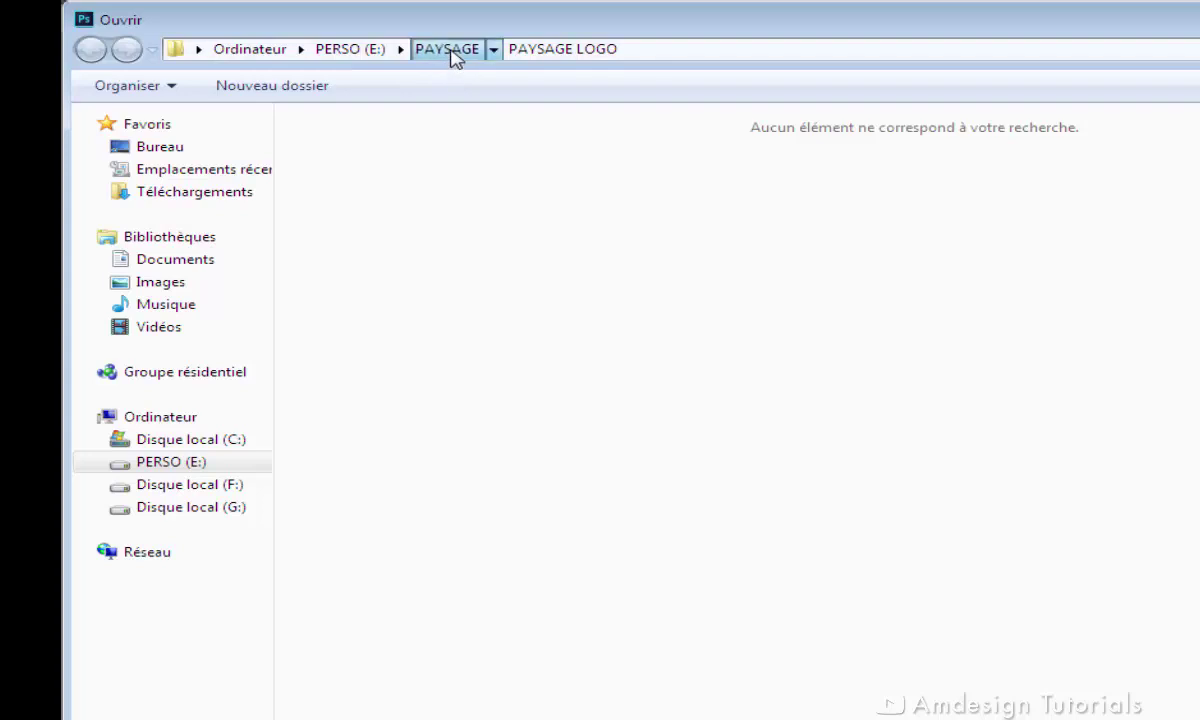
left_click(450, 50)
double_click(524, 183)
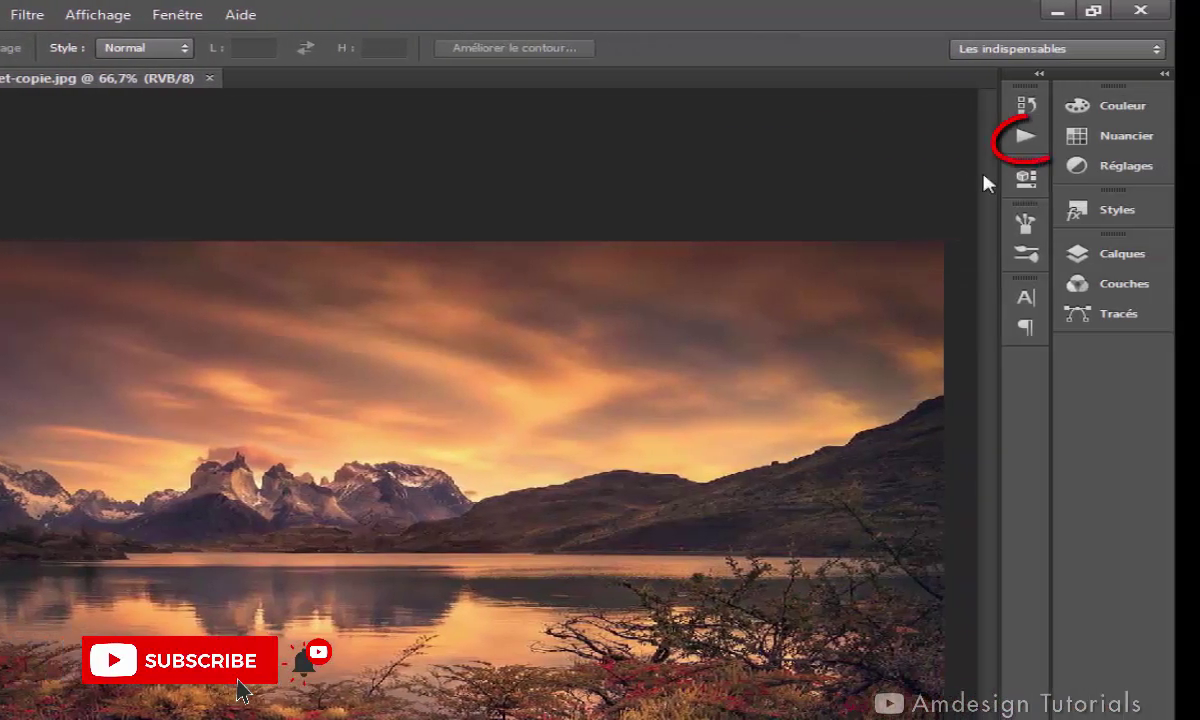
Briefly expand and collapse the Actions panel, then bring up the Fenêtre menu.
left_click(1027, 141)
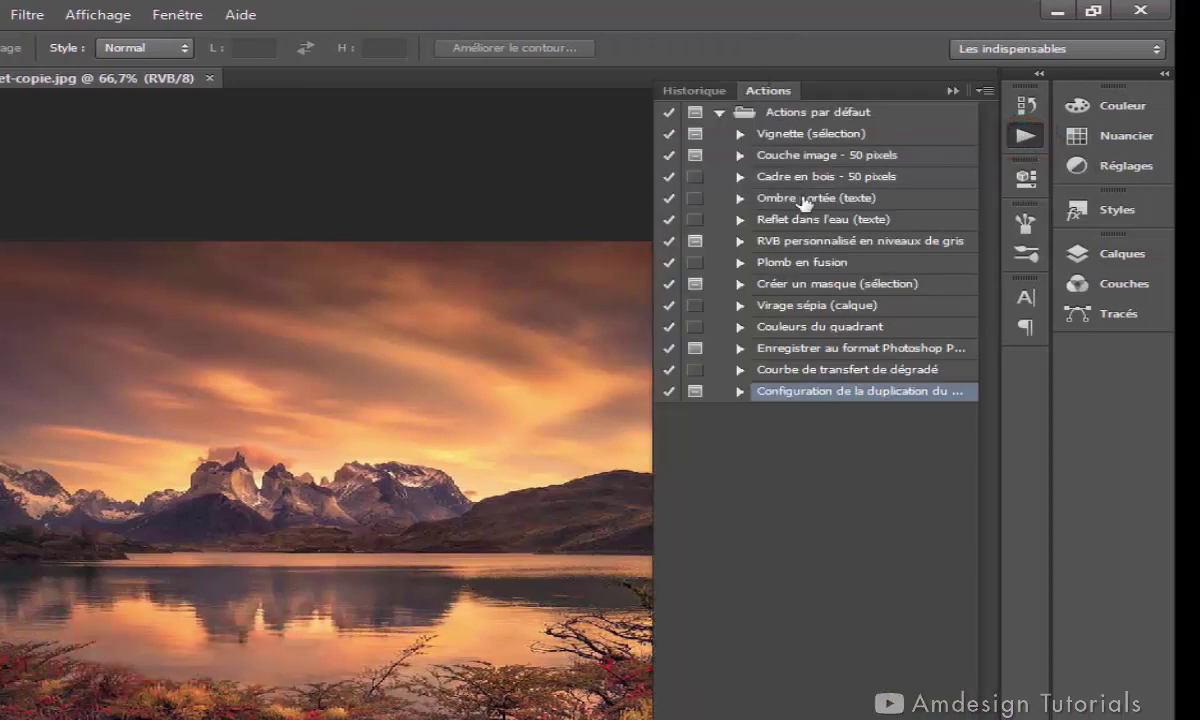
left_click(1026, 137)
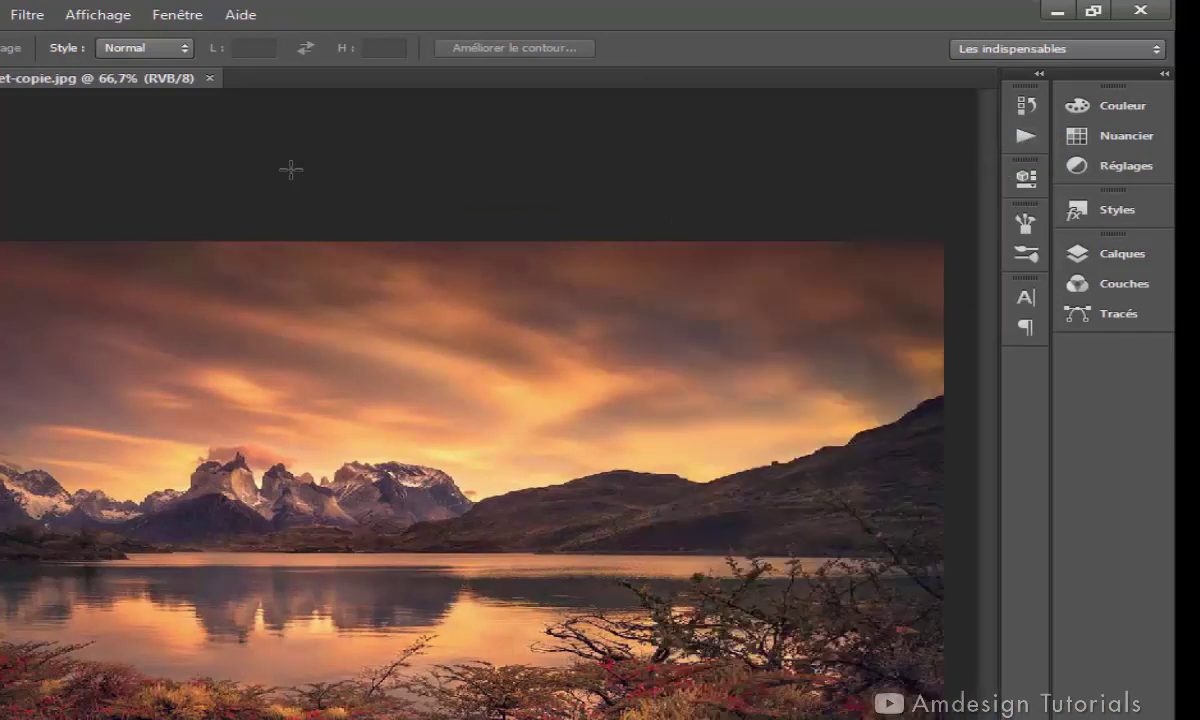
left_click(170, 18)
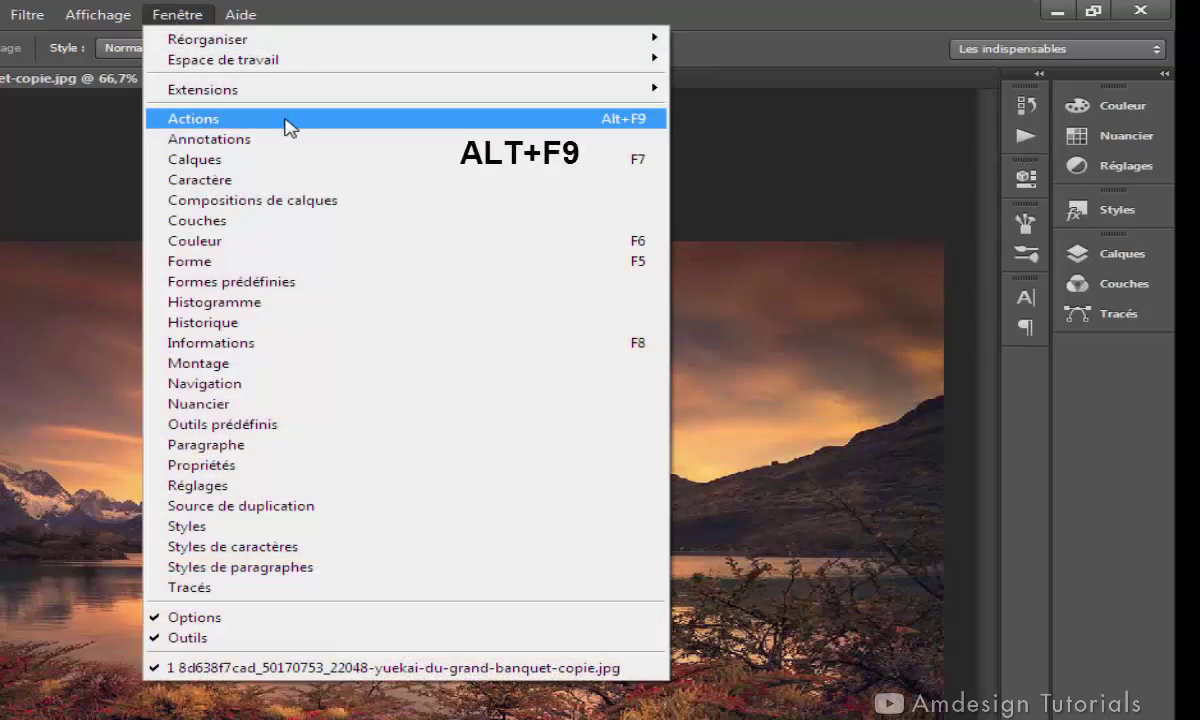
Add a new action 'PAYSAGE LOGO' to Actions par défaut and begin recording.
left_click(285, 124)
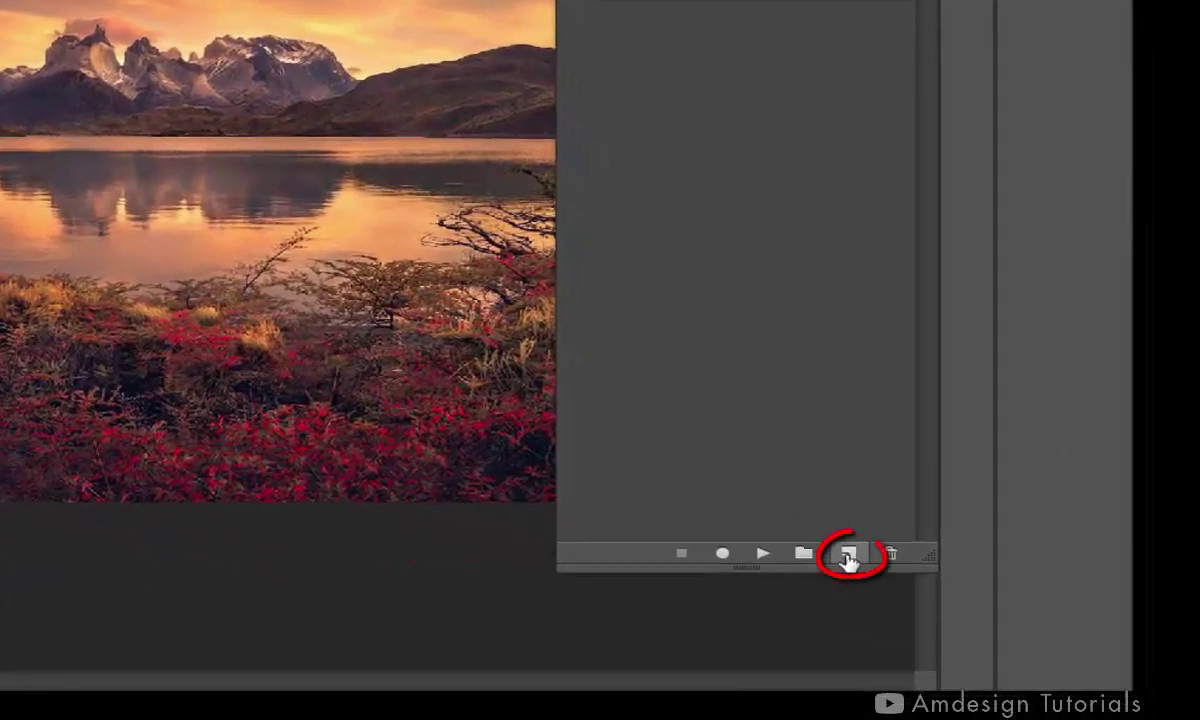
left_click(848, 556)
type("PAYSAGE LOGO")
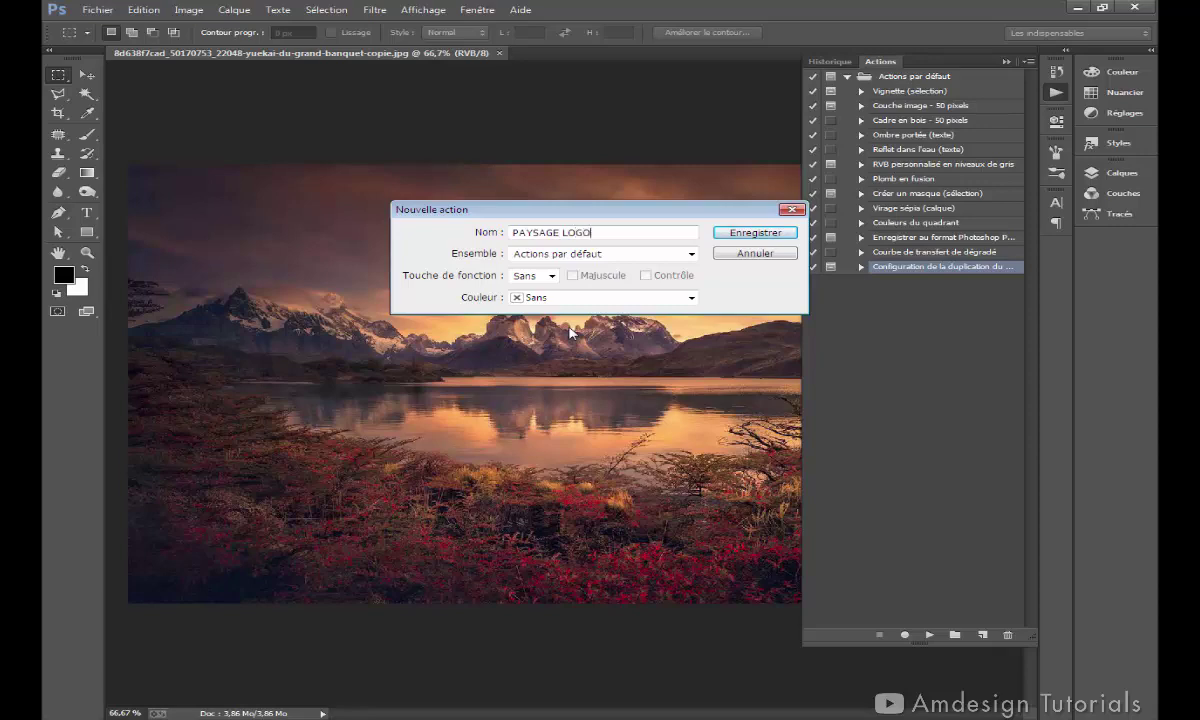
left_click(755, 236)
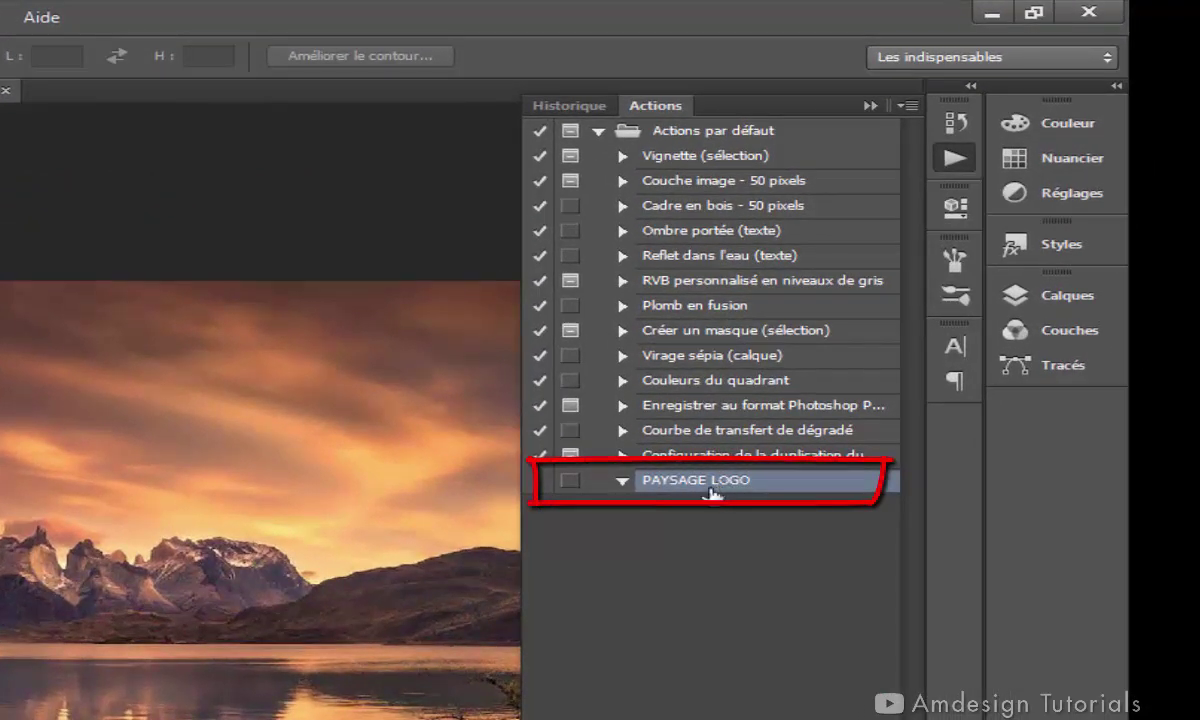
Place the PAYSAGE LOGO file from PERSO (E:) as a layer, scaled to 113.63%.
left_click(955, 157)
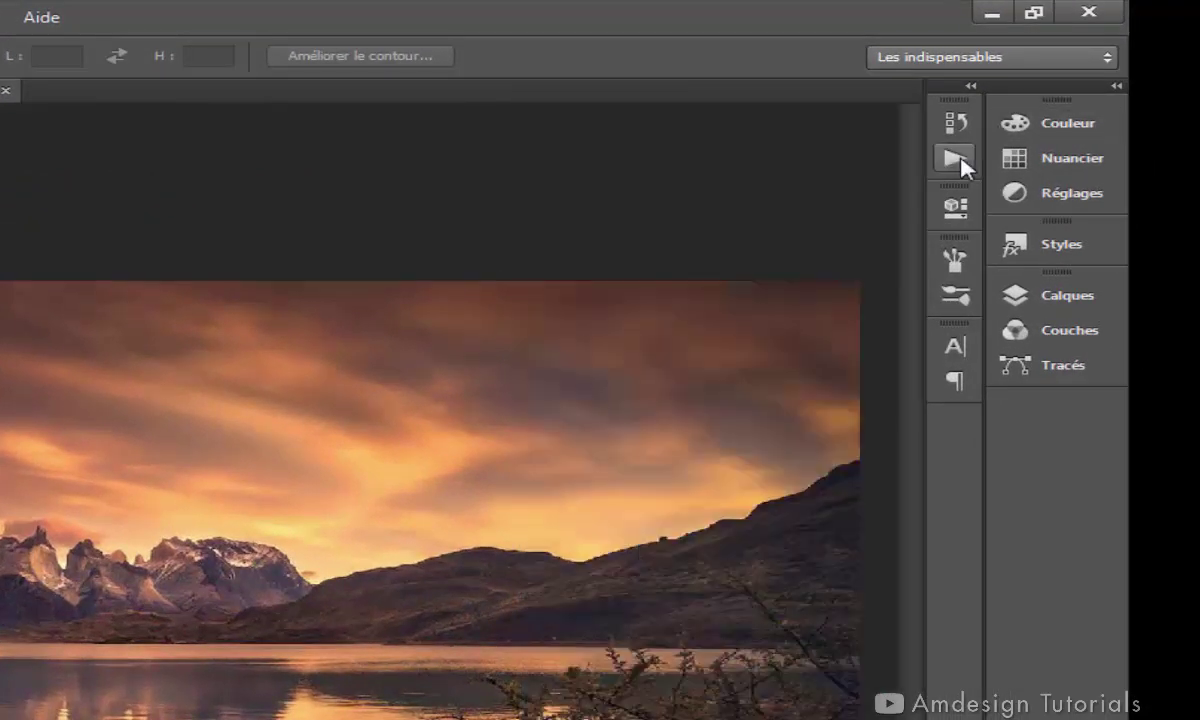
left_click(1062, 298)
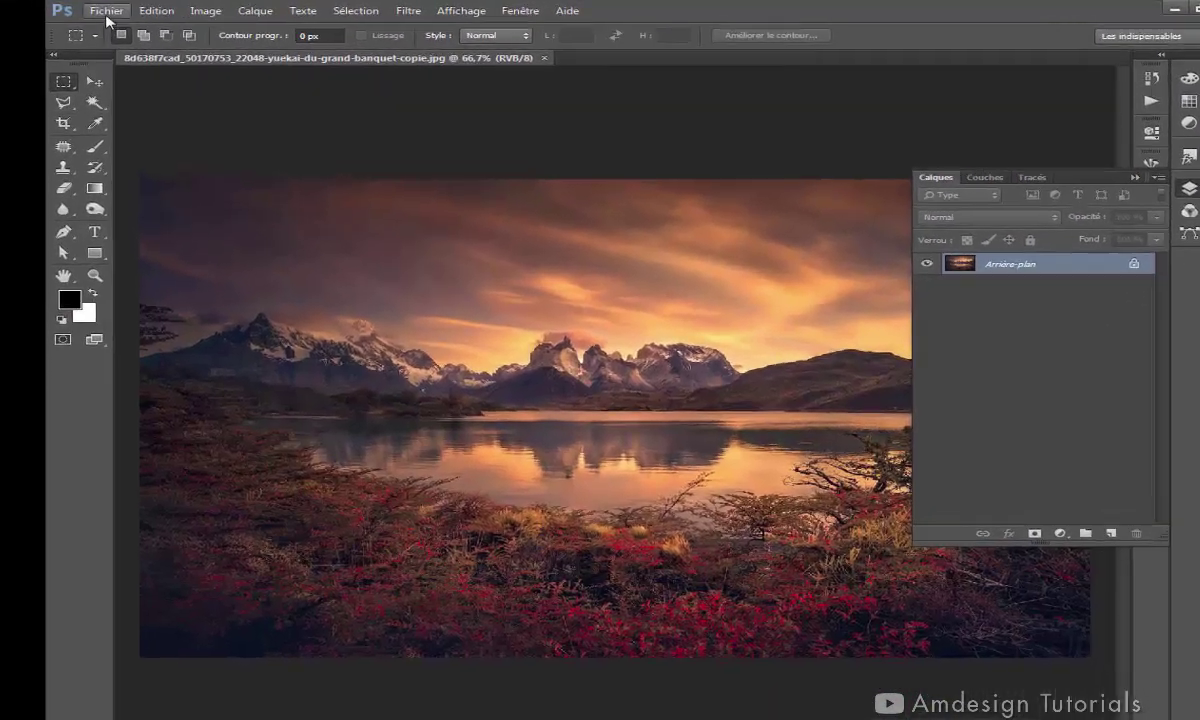
left_click(97, 10)
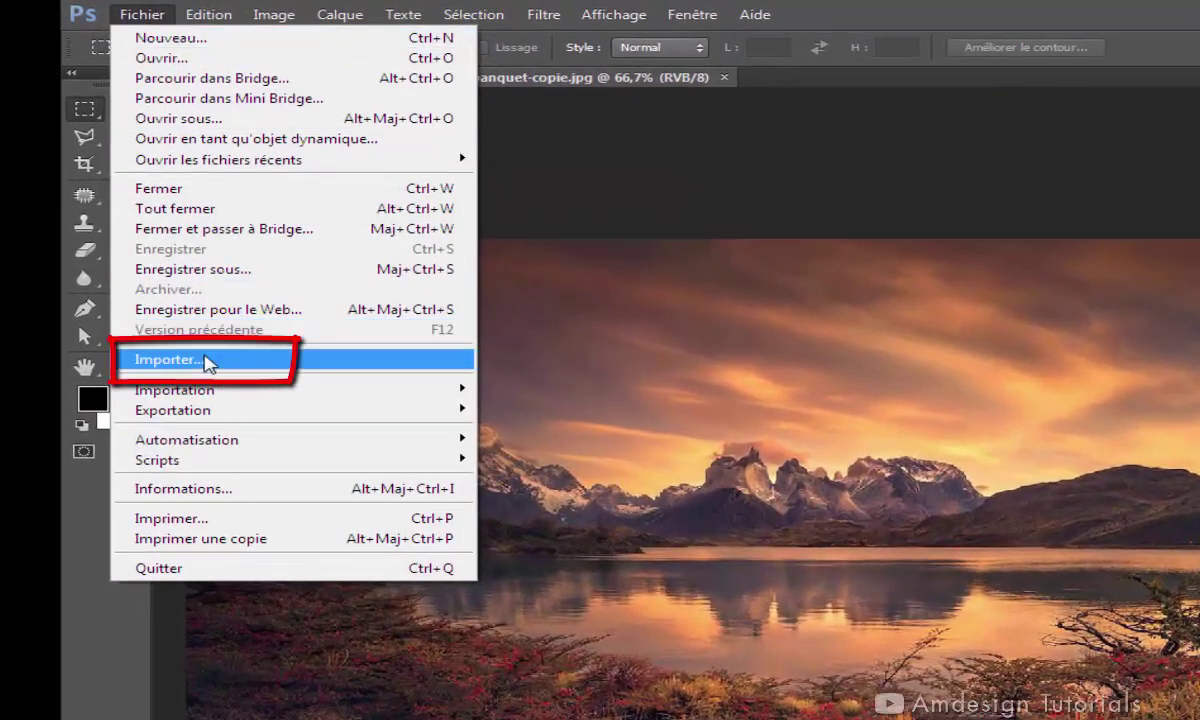
left_click(207, 362)
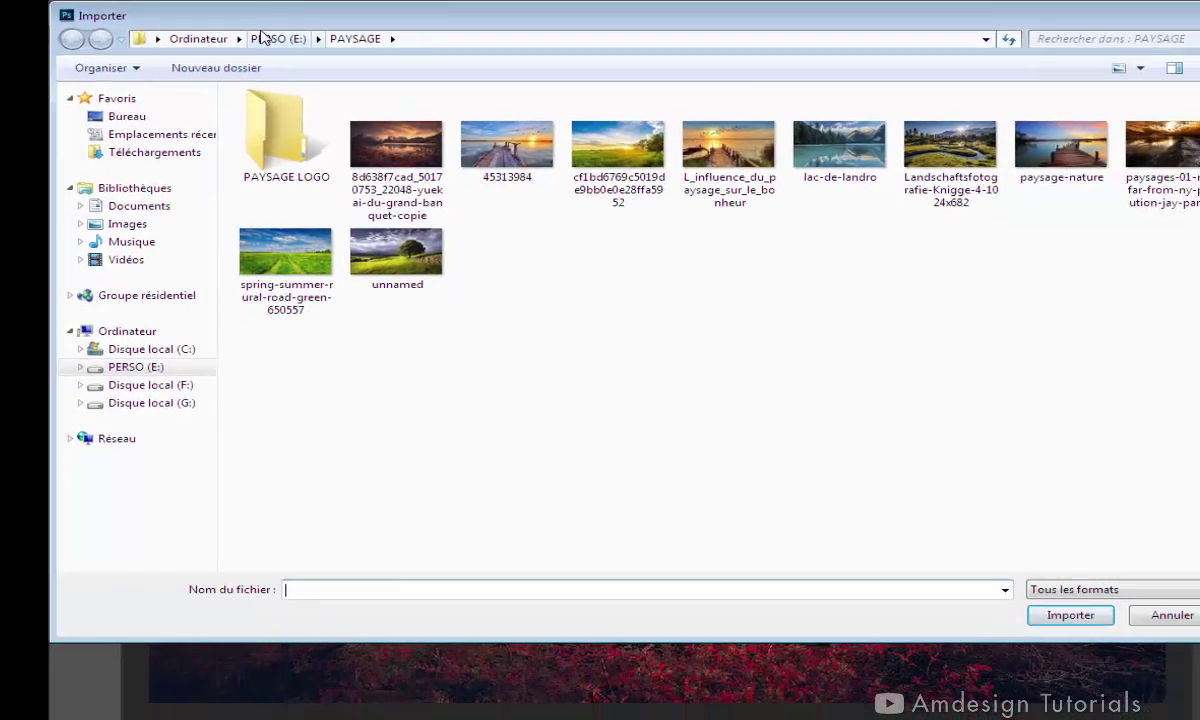
left_click(228, 32)
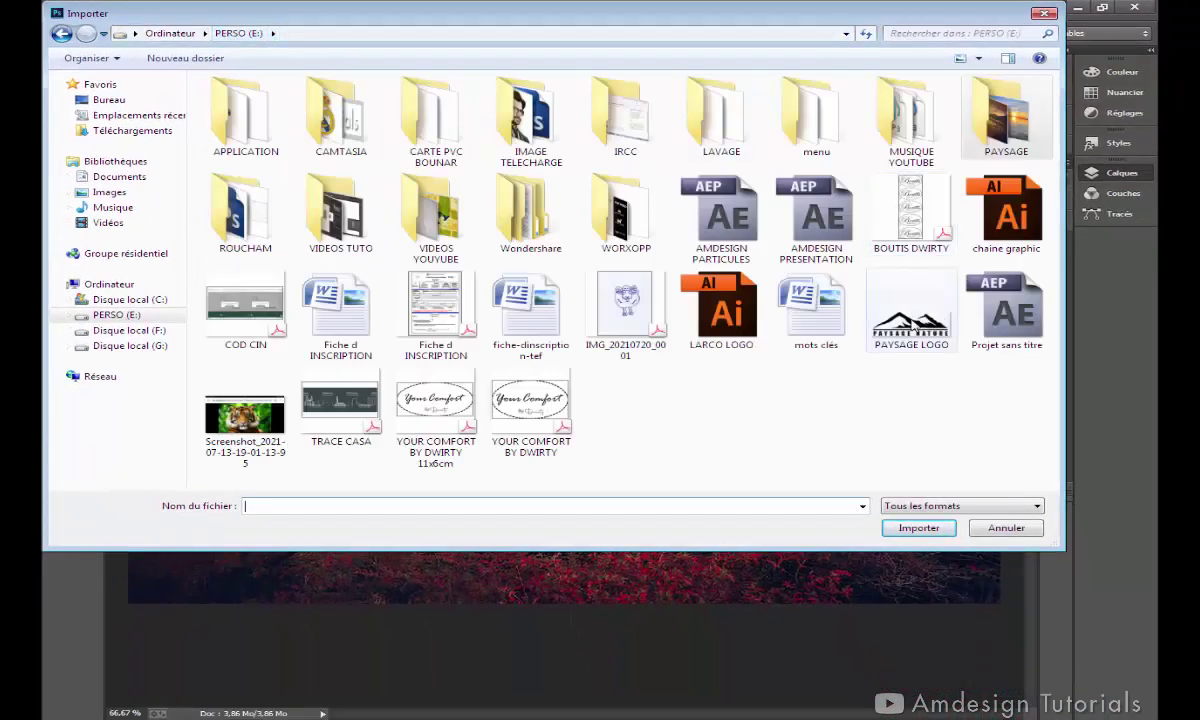
double_click(913, 325)
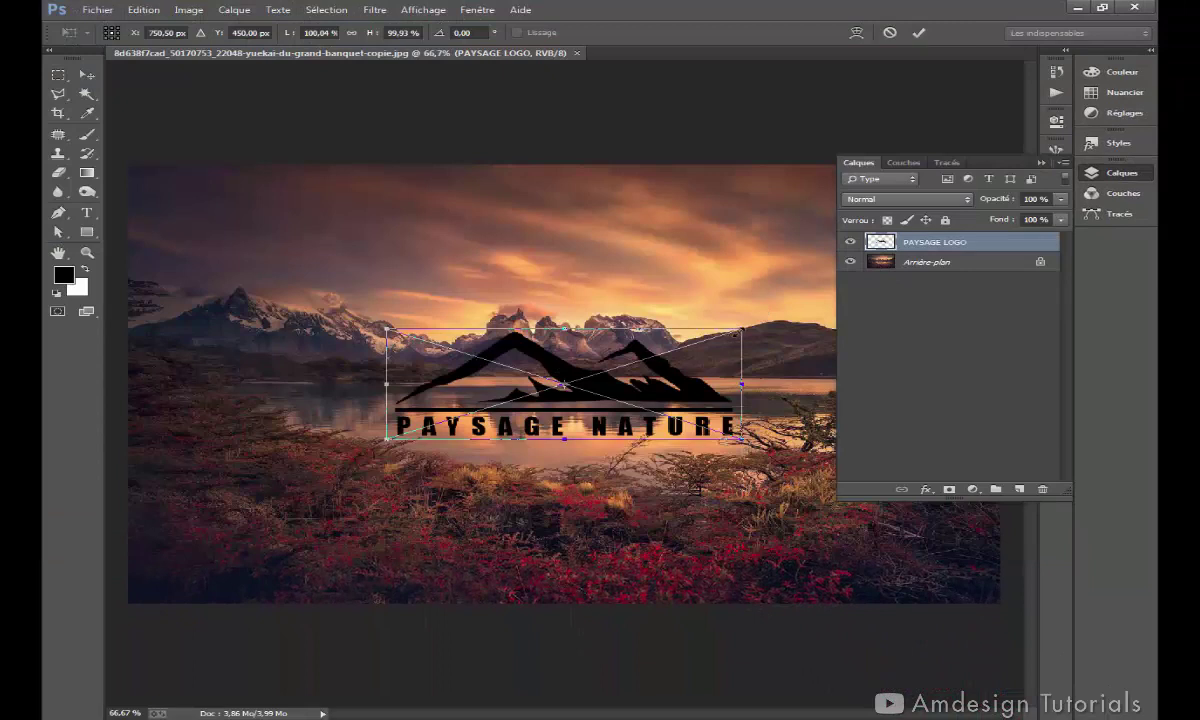
left_click_drag(748, 323, 767, 320)
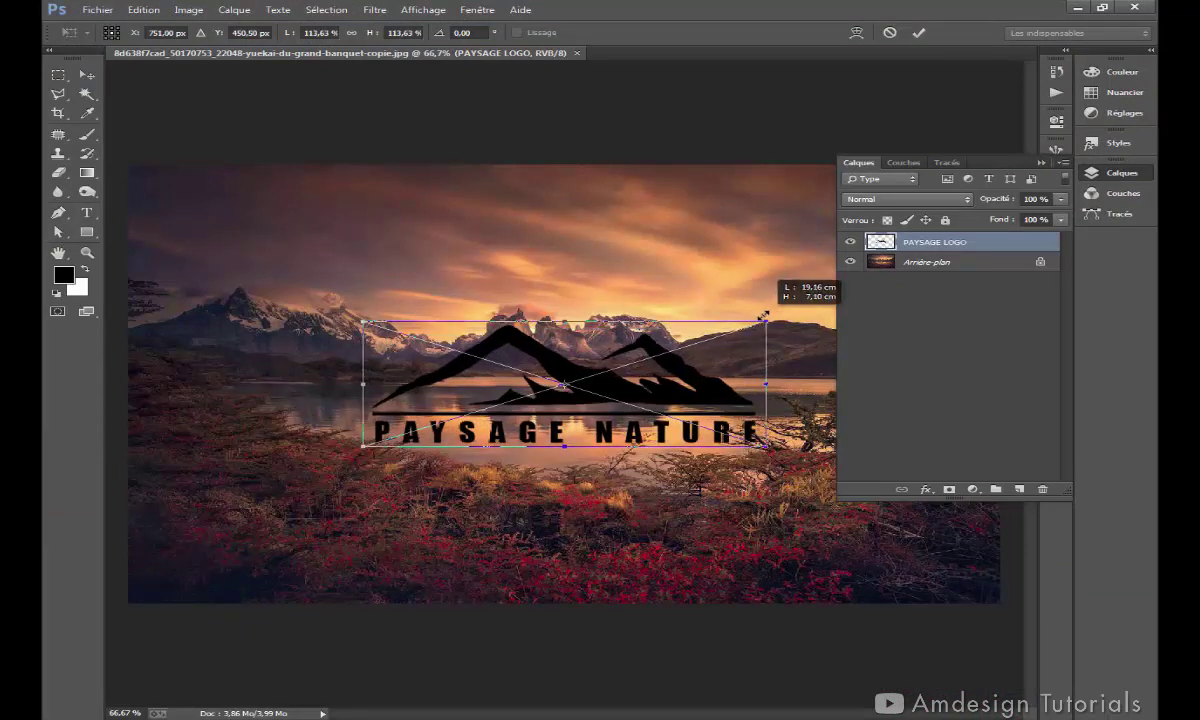
left_click(919, 34)
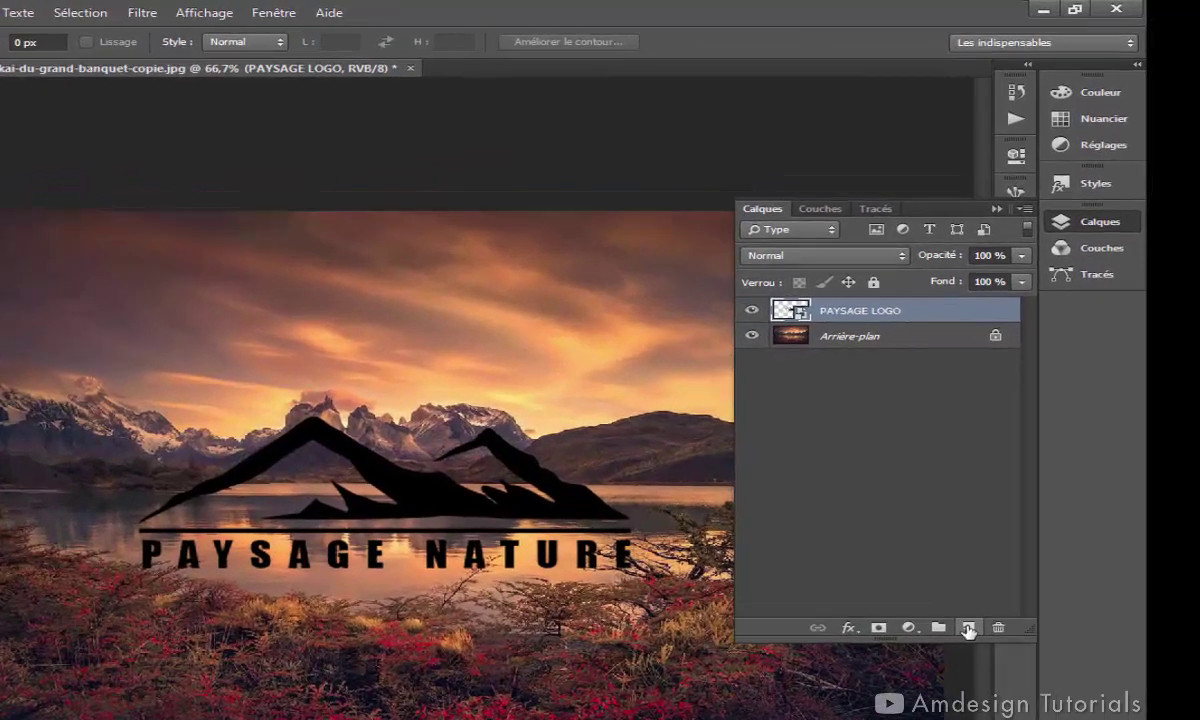
On a new layer, fill a rectangle around the logo with white background colour, then deselect.
left_click(1019, 489)
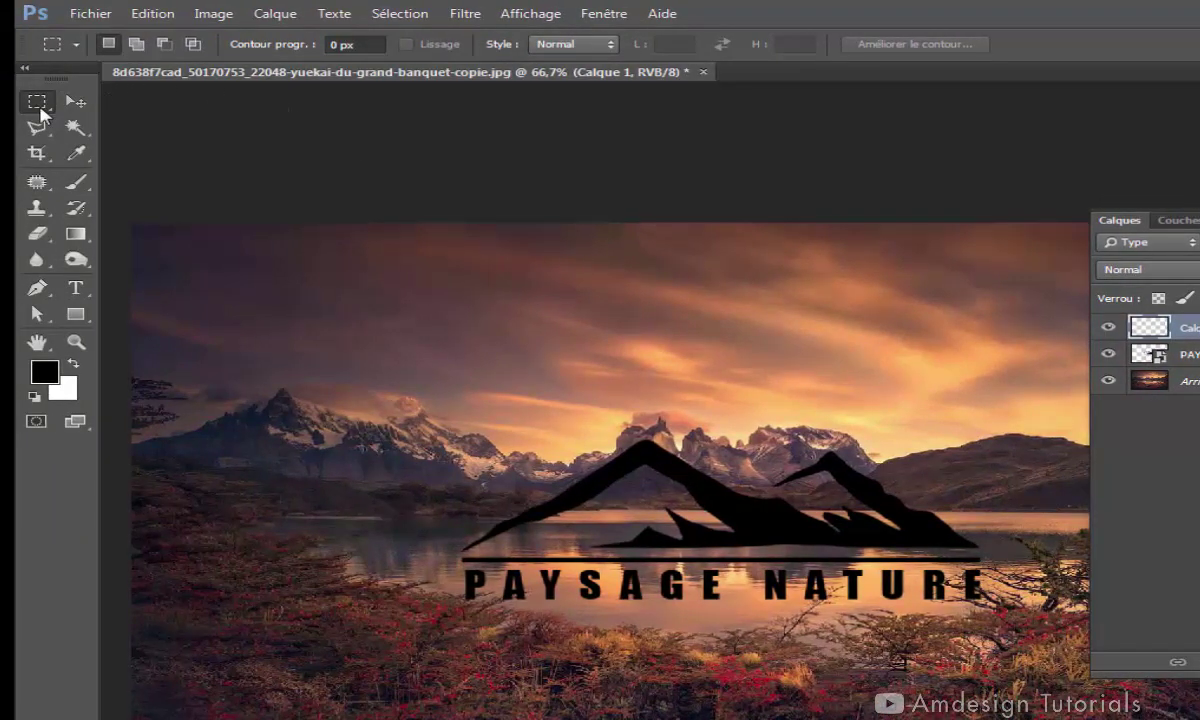
right_click(38, 104)
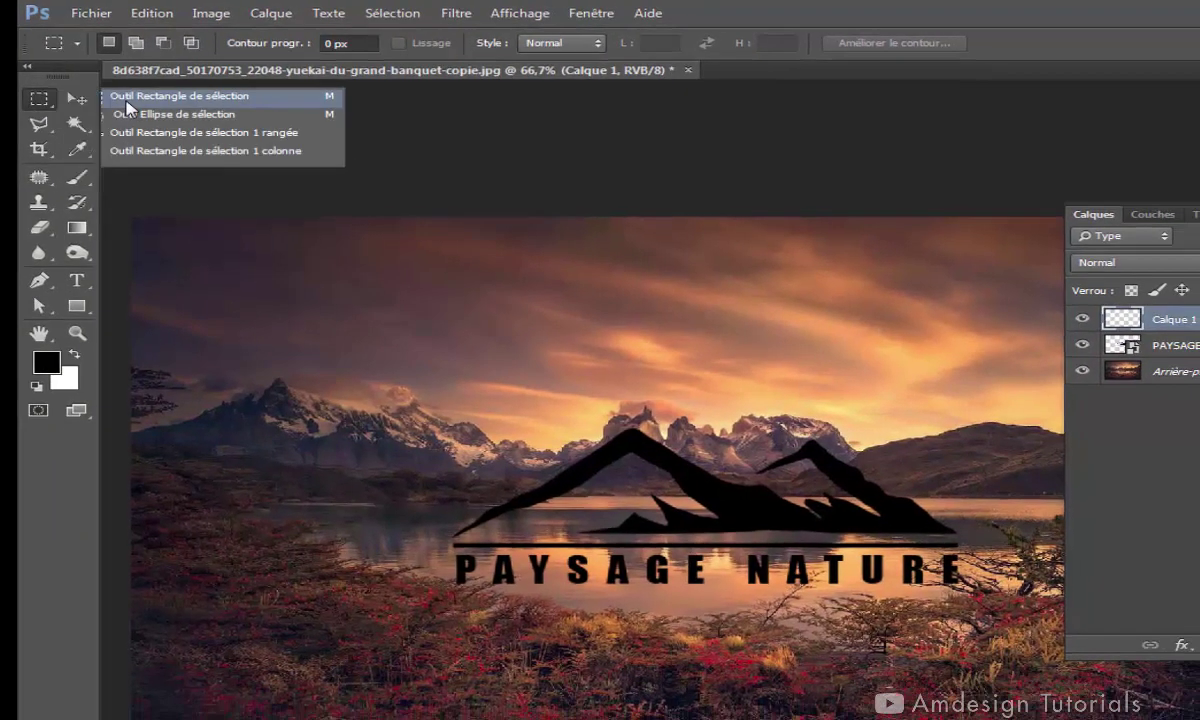
left_click(150, 98)
mouse_move(313, 281)
left_mouse_down()
mouse_move(501, 456)
mouse_move(832, 490)
mouse_move(815, 484)
left_mouse_up()
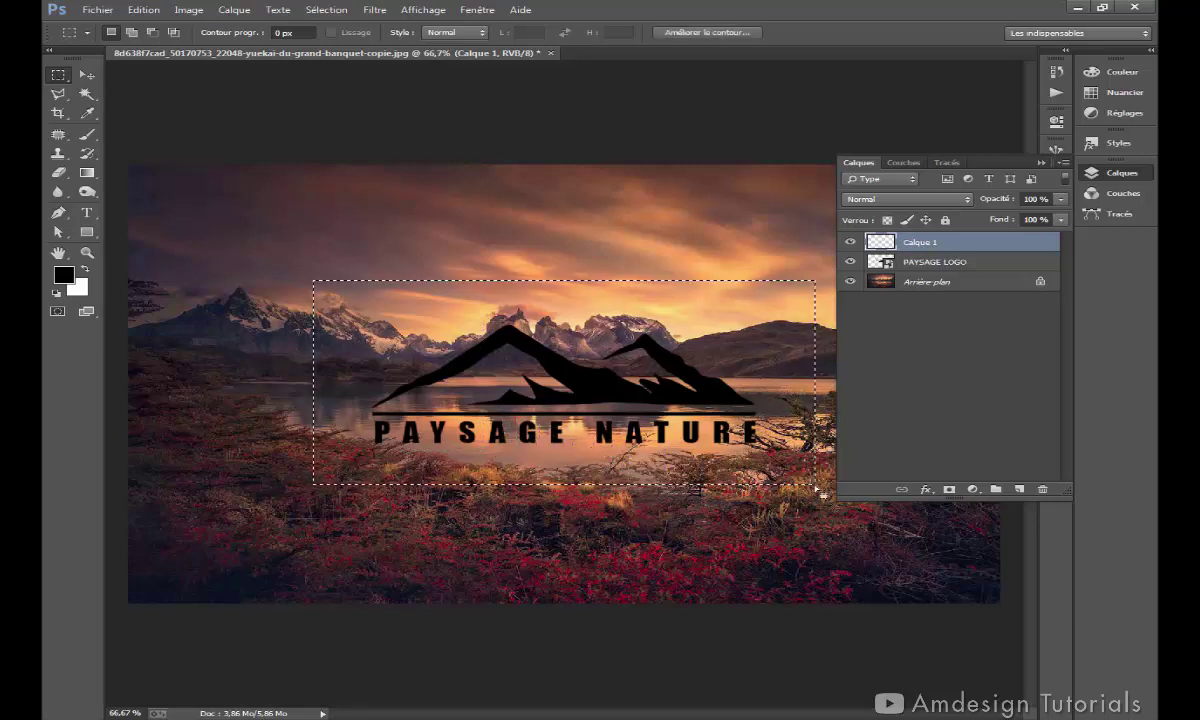
left_click(143, 10)
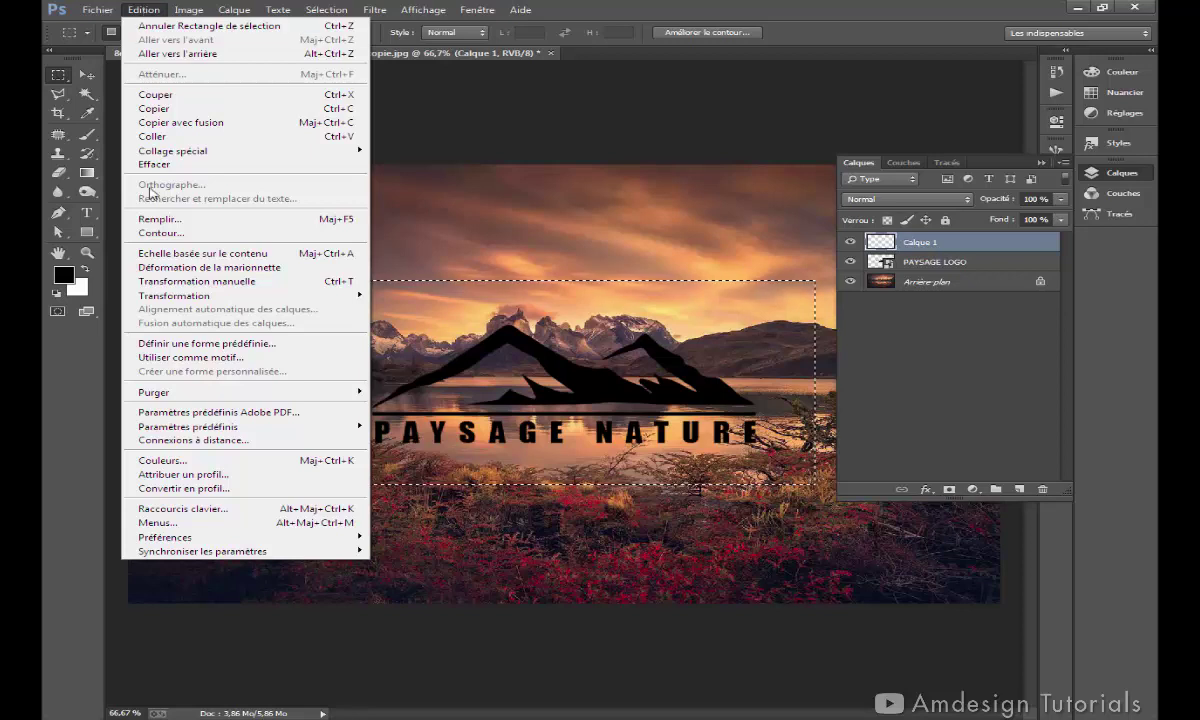
left_click(159, 219)
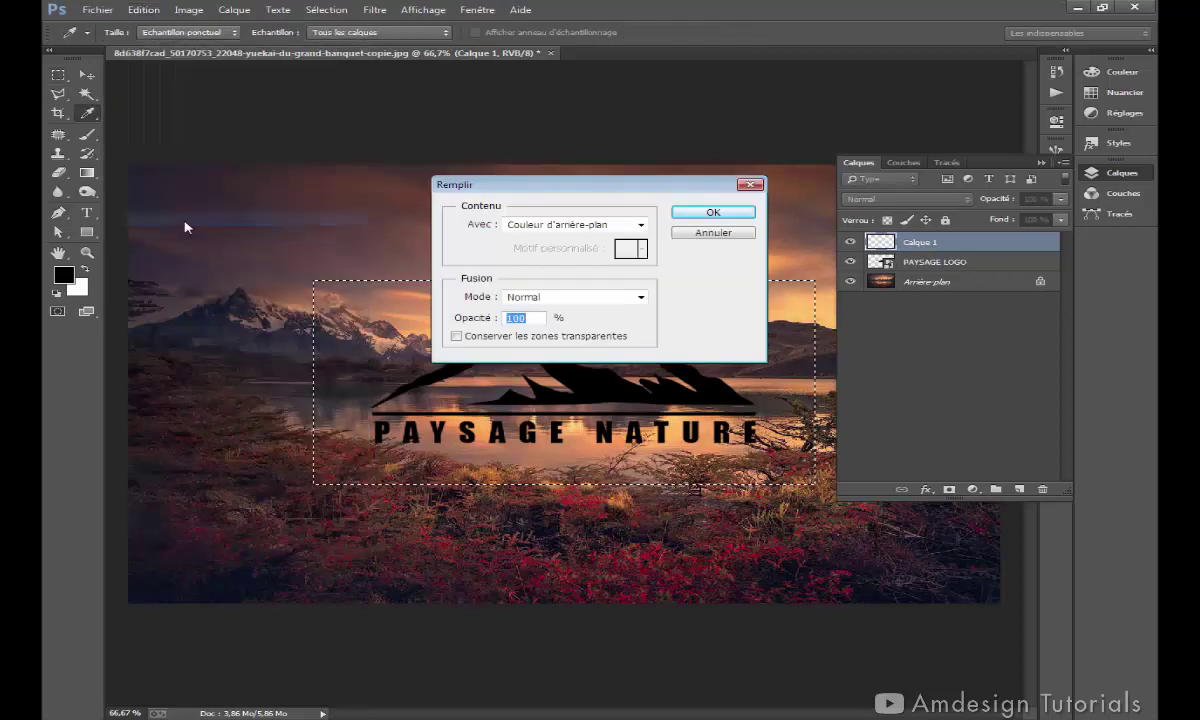
left_click(710, 215)
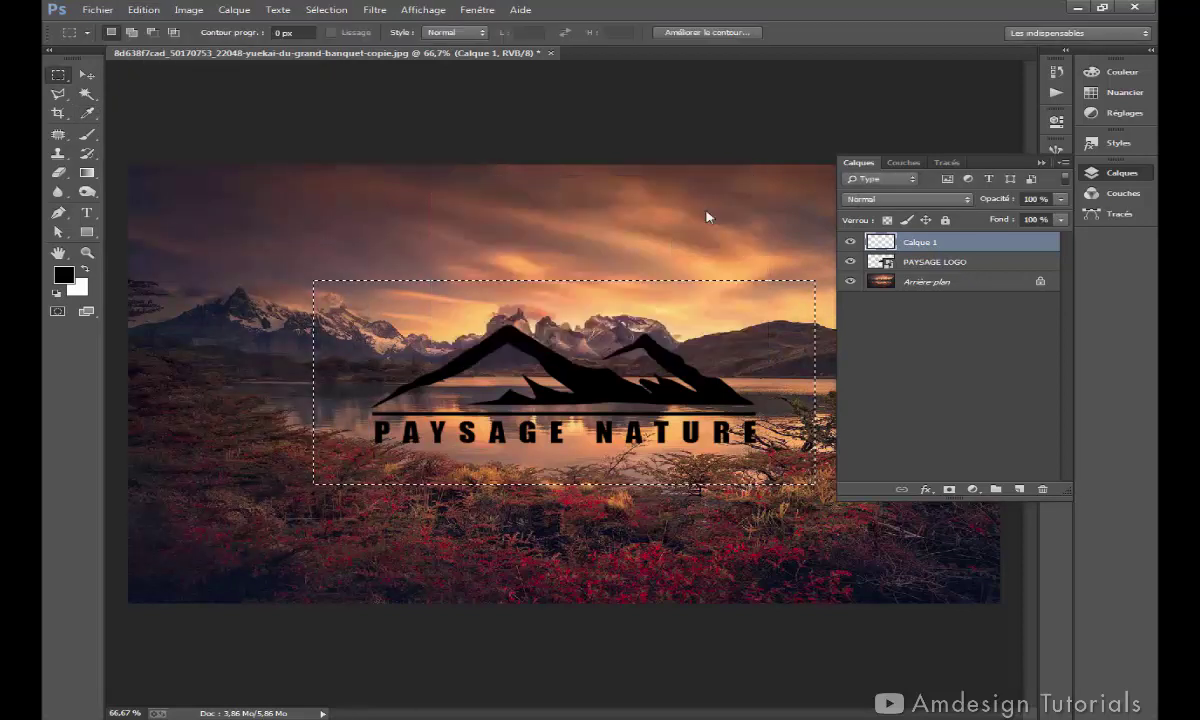
key("ctrl+d")
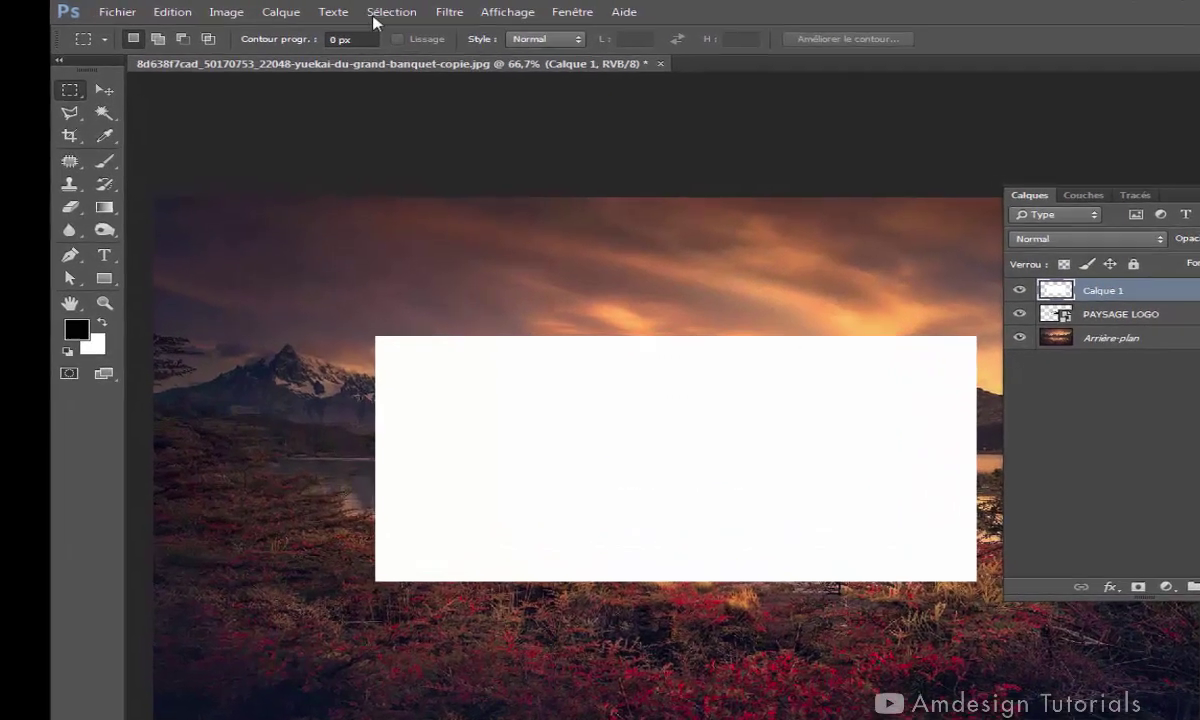
Select all and align Calque 1 to vertical and horizontal centres, then deselect.
left_click(324, 9)
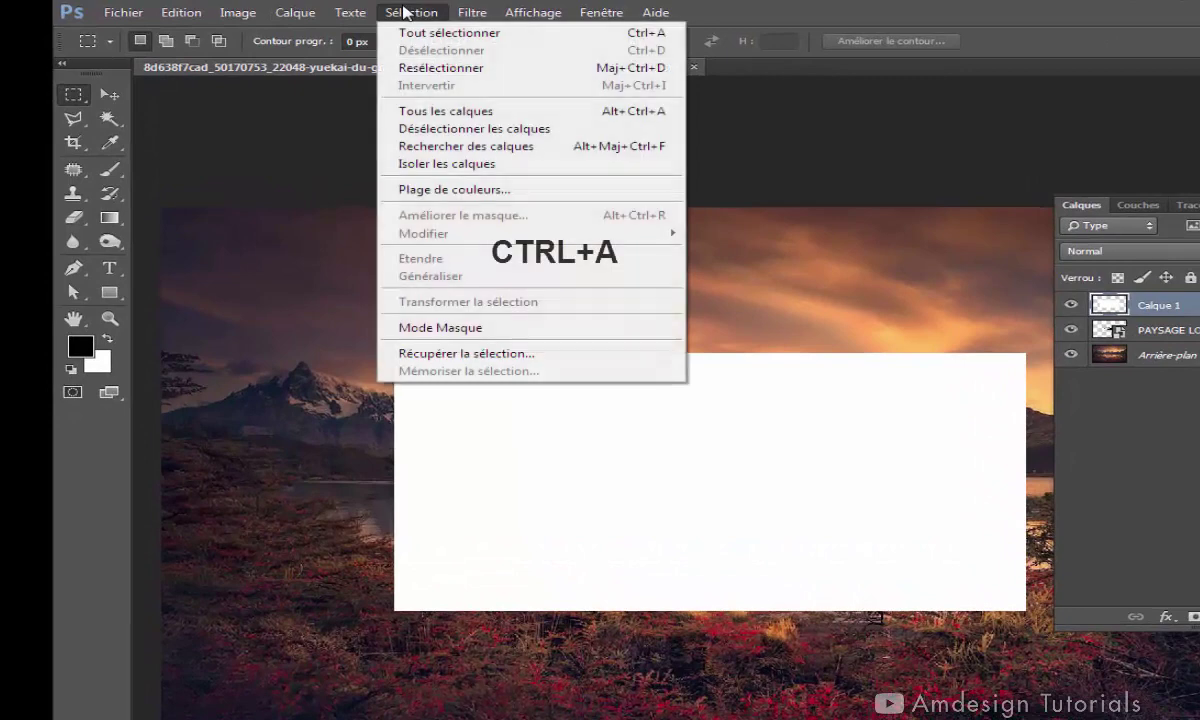
left_click(455, 33)
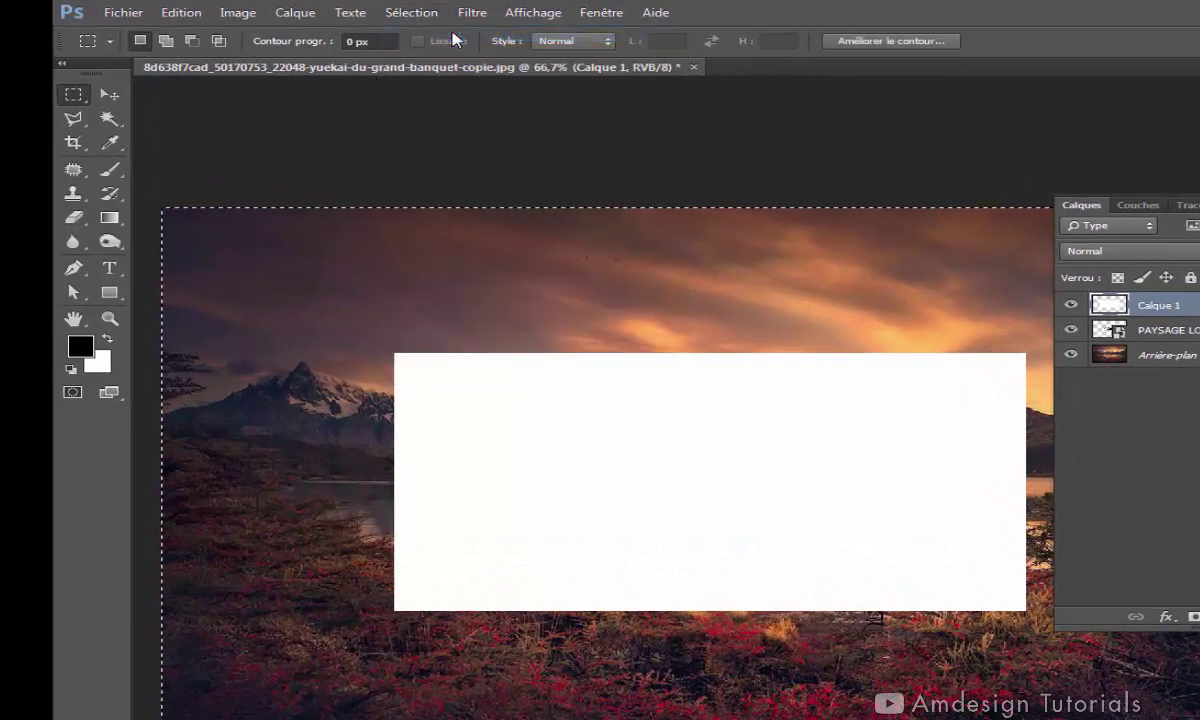
left_click(281, 13)
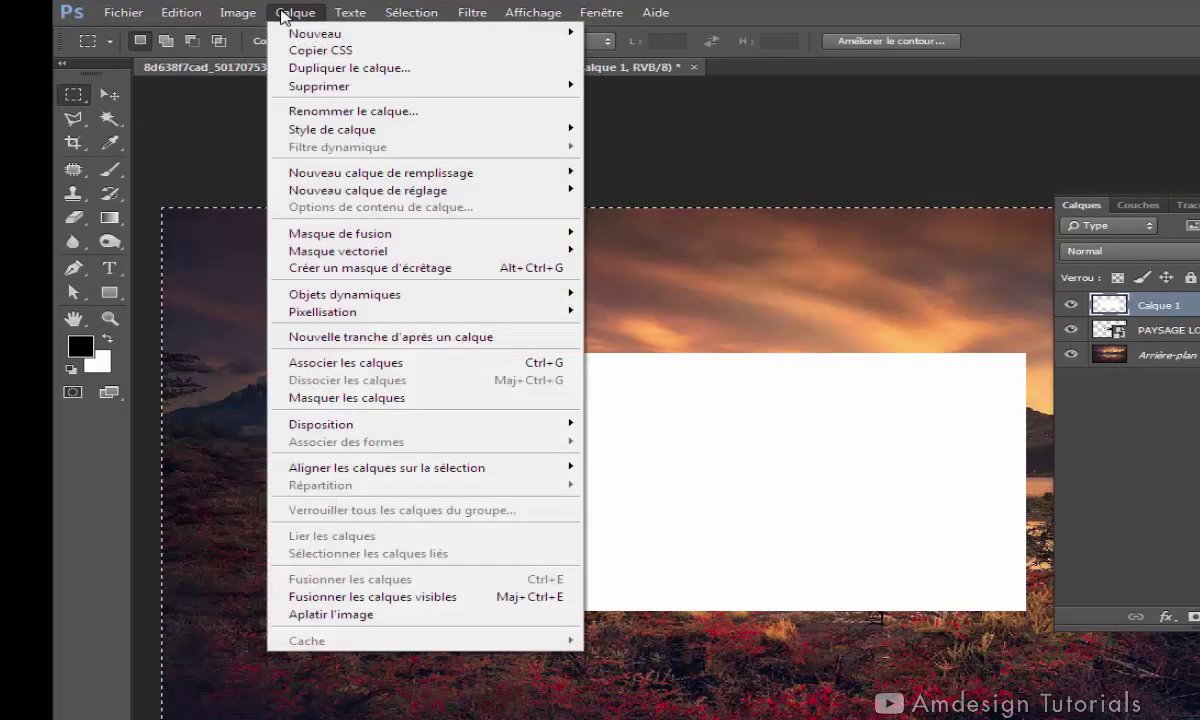
mouse_move(420, 467)
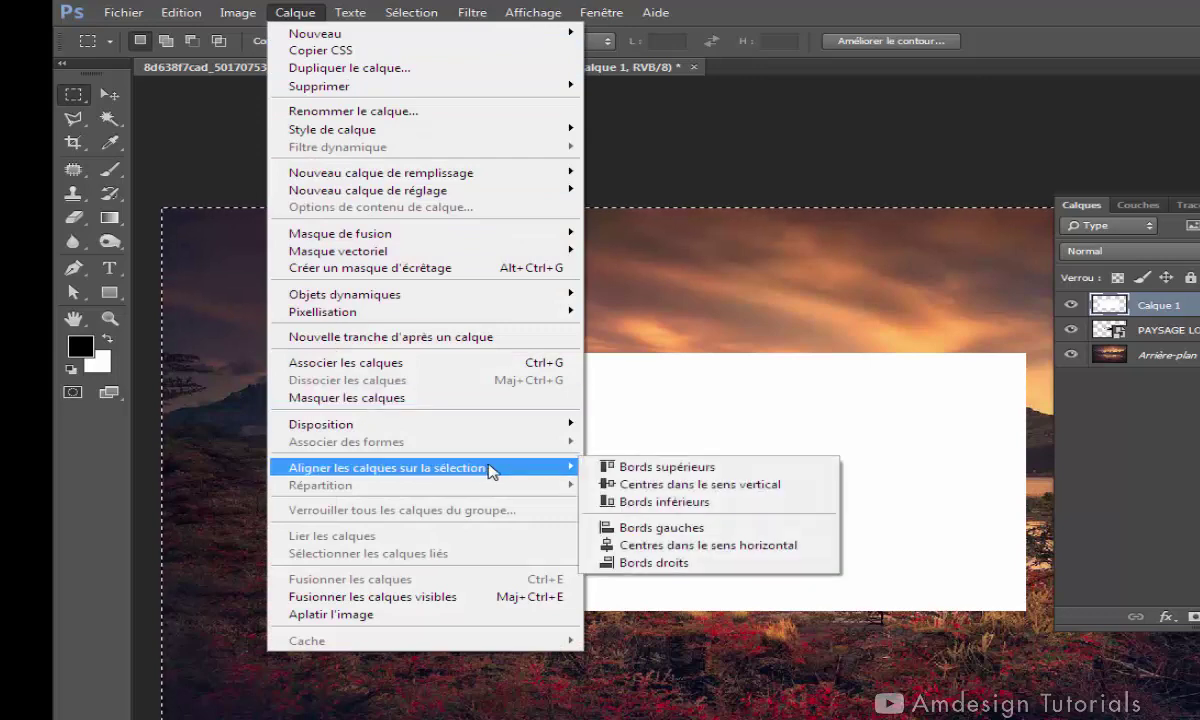
left_click(631, 485)
mouse_move(238, 13)
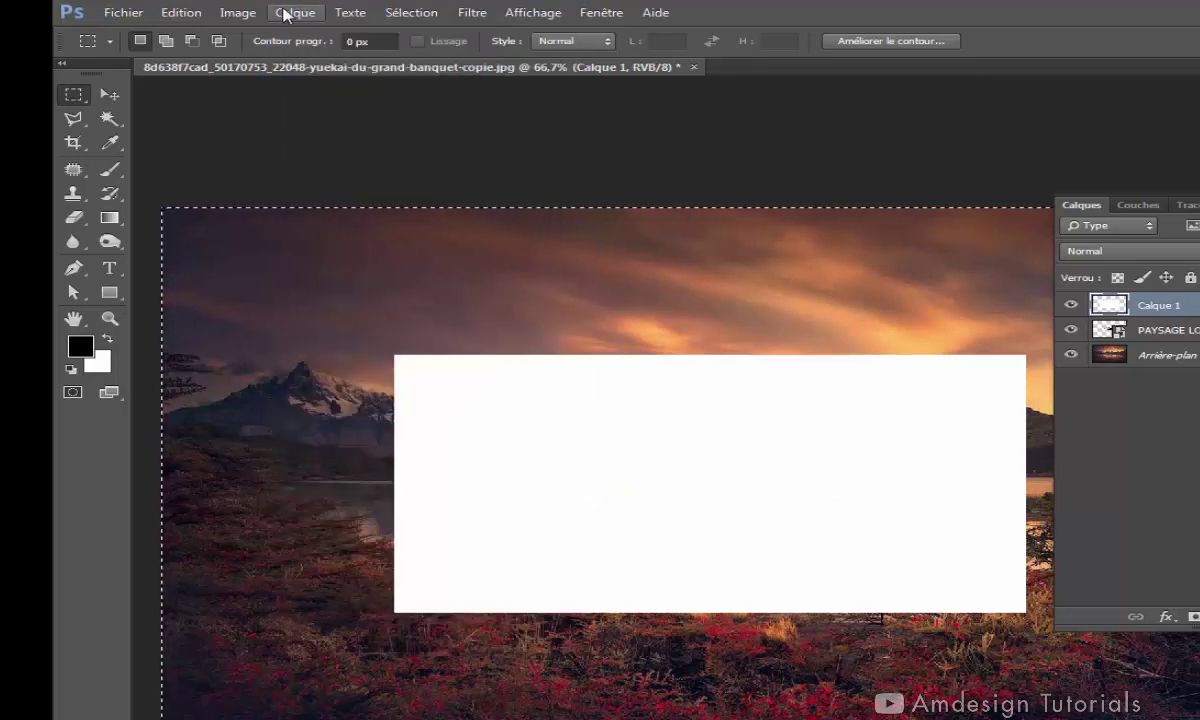
left_click(281, 13)
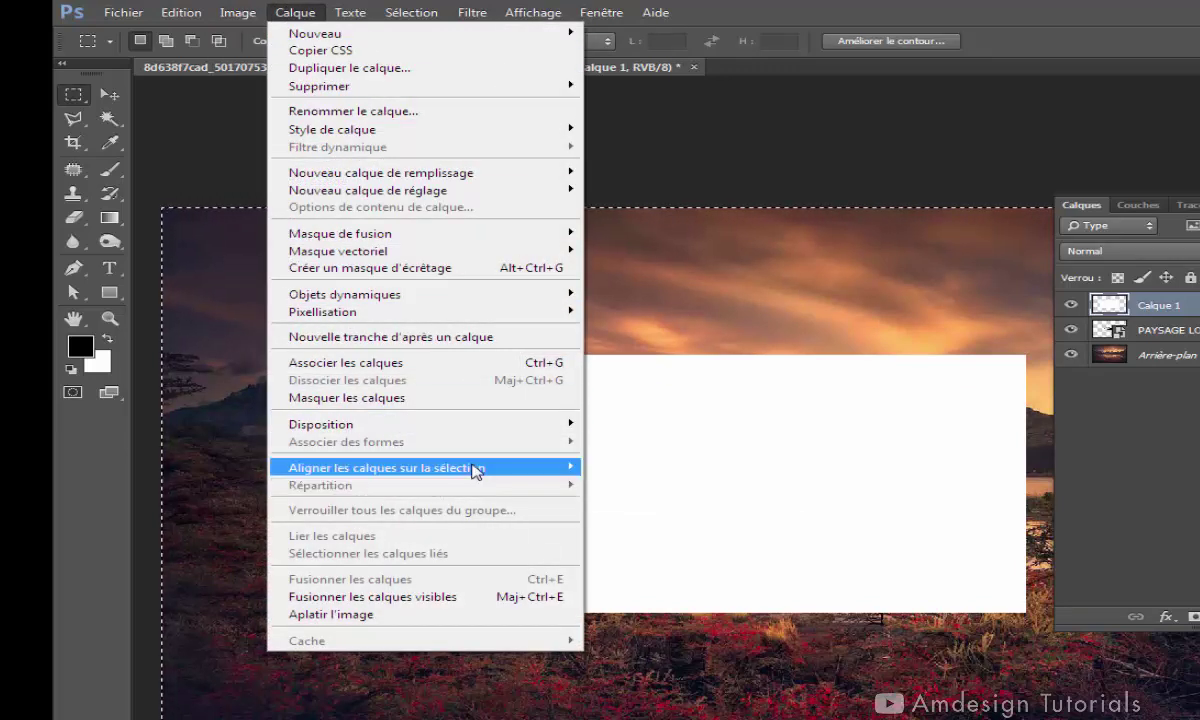
mouse_move(425, 467)
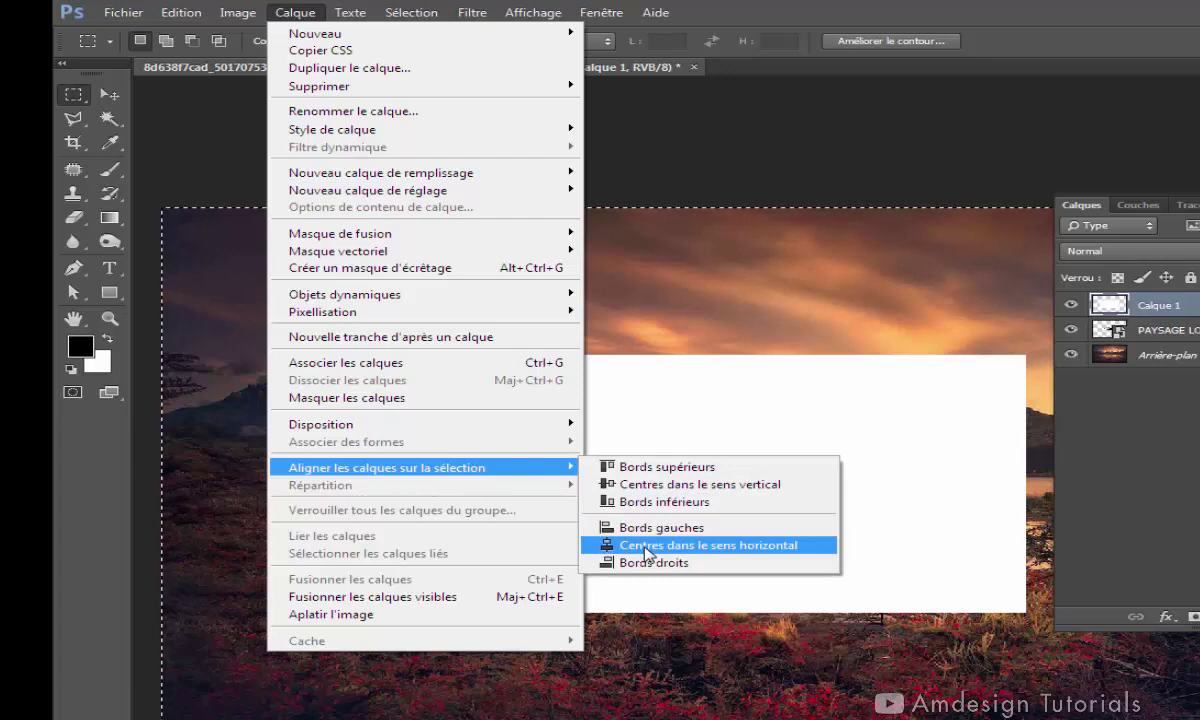
left_click(647, 548)
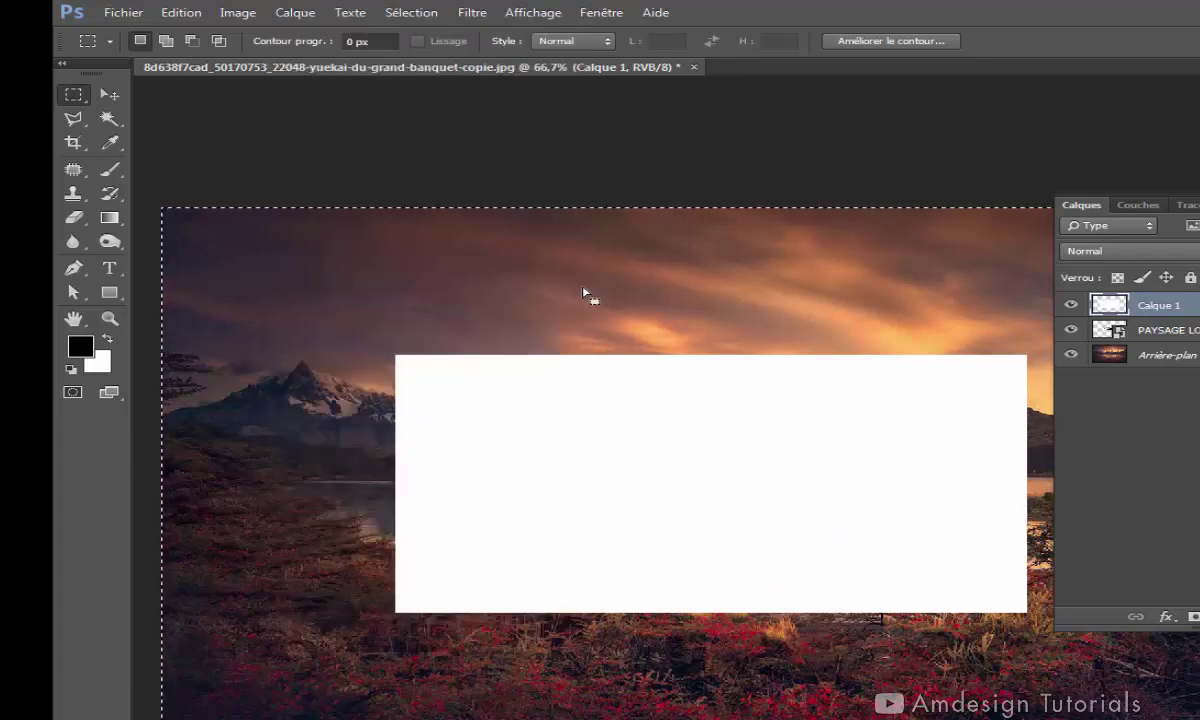
key("ctrl+d")
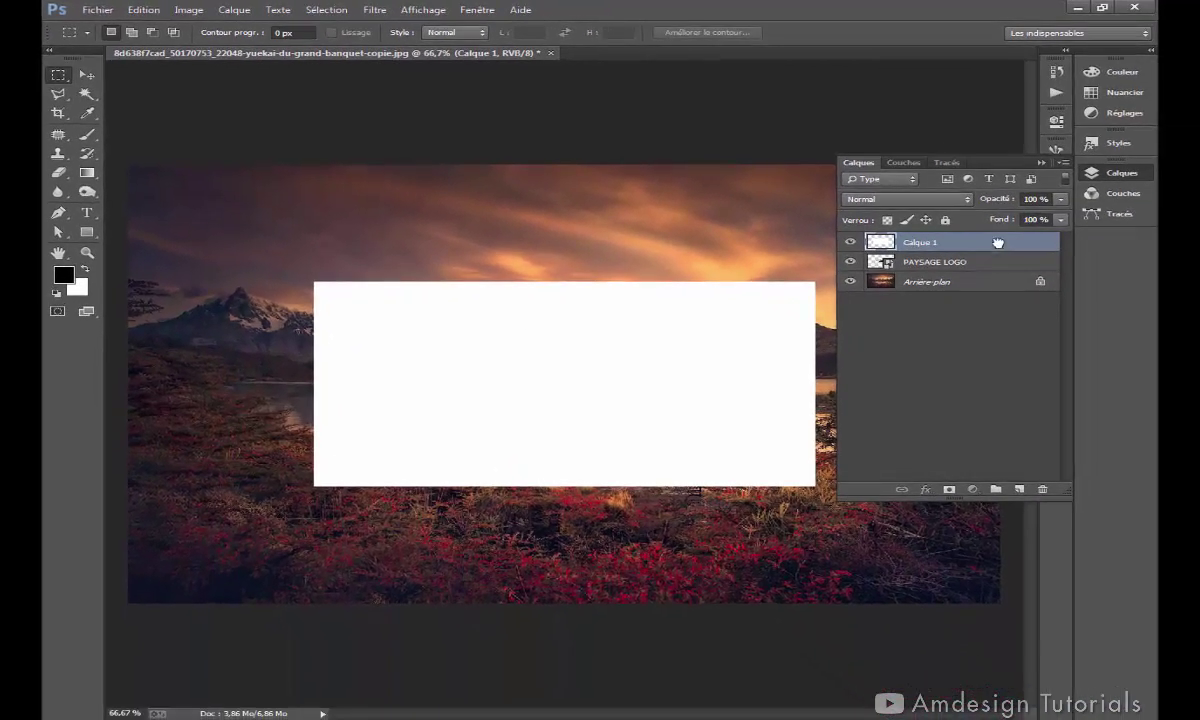
Move Calque 1 below PAYSAGE LOGO, load the logo's selection, hide the logo, and mask Calque 1.
left_click_drag(996, 242, 991, 269)
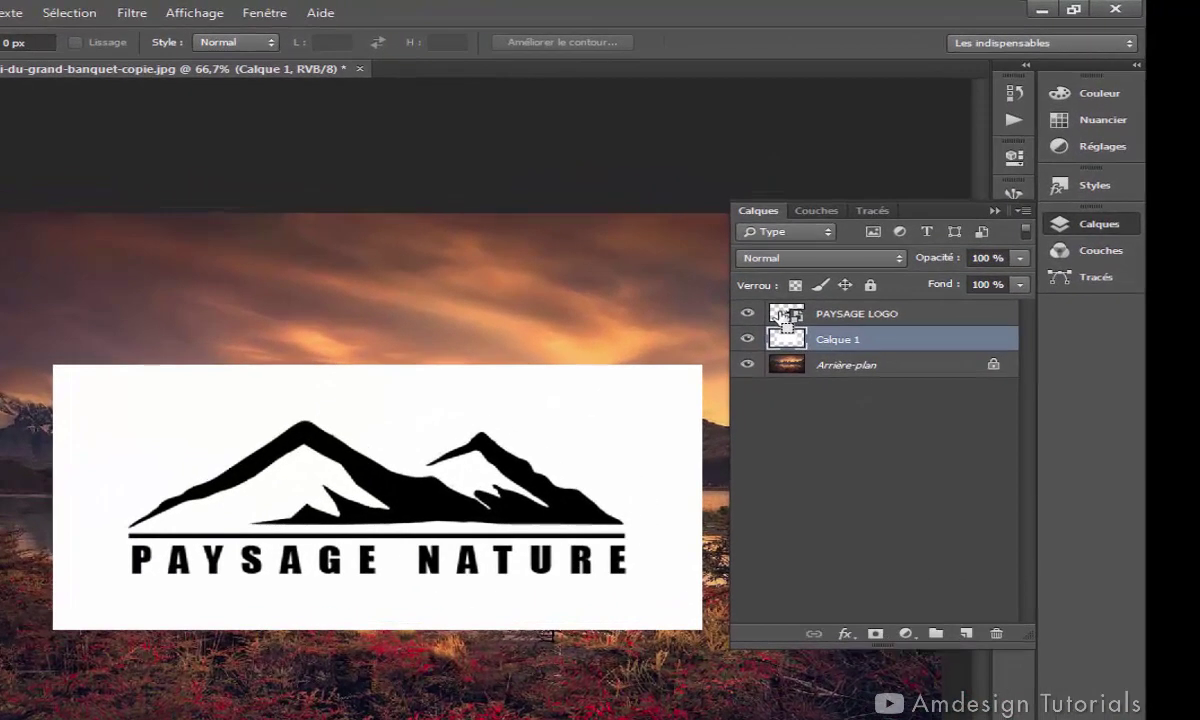
left_click(785, 316, "ctrl")
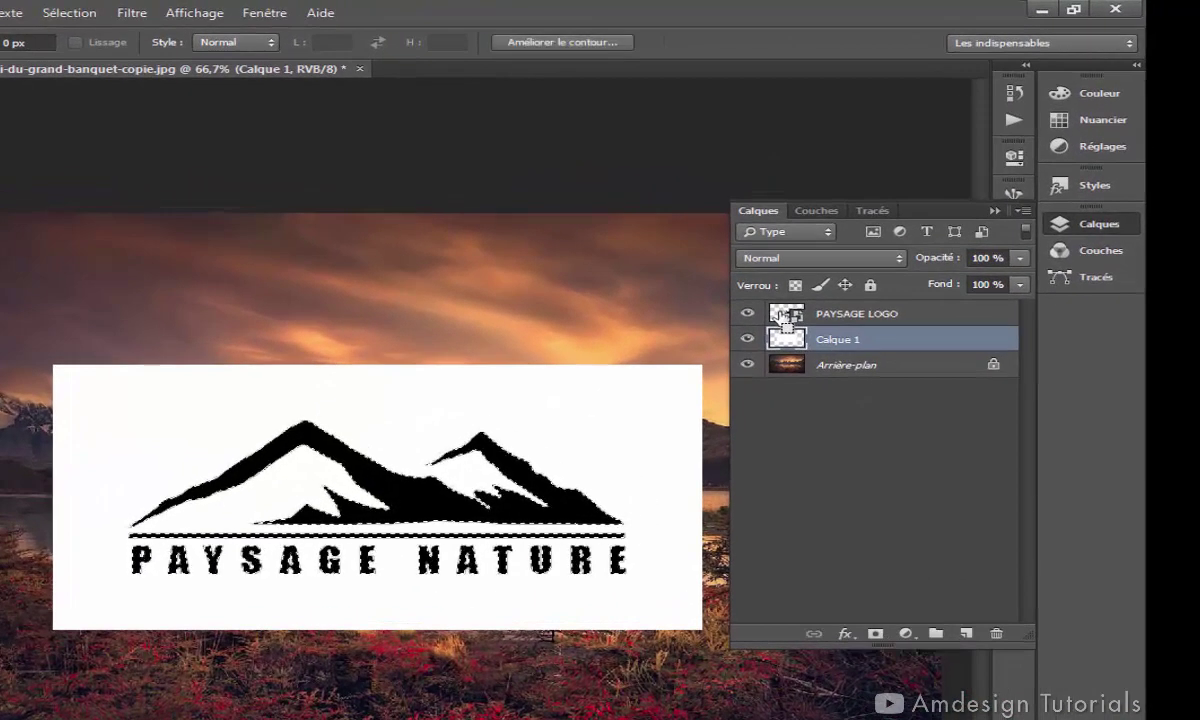
left_click(746, 316)
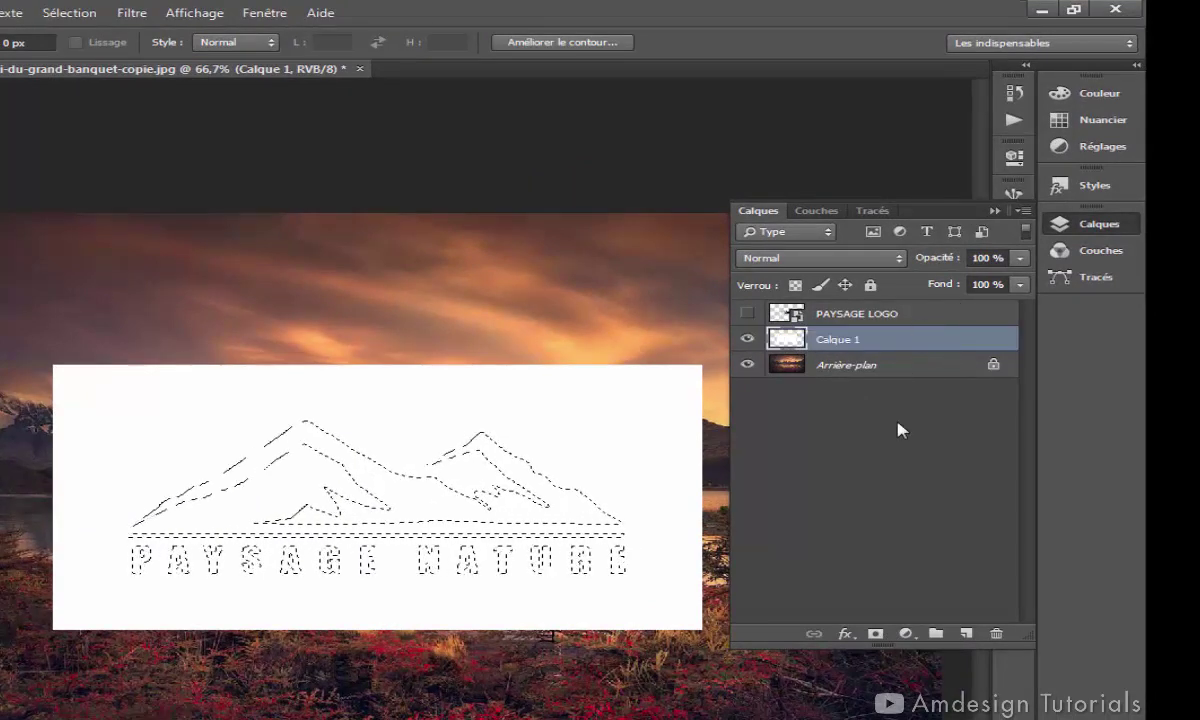
left_click(876, 636)
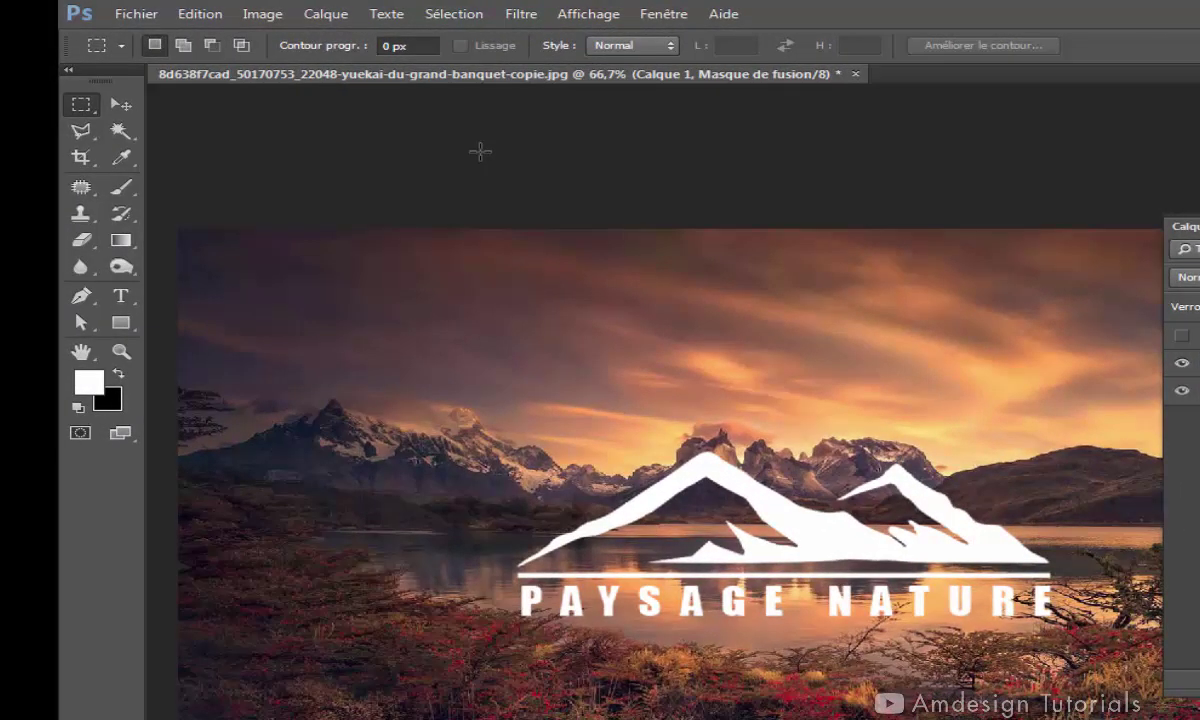
left_click(255, 15)
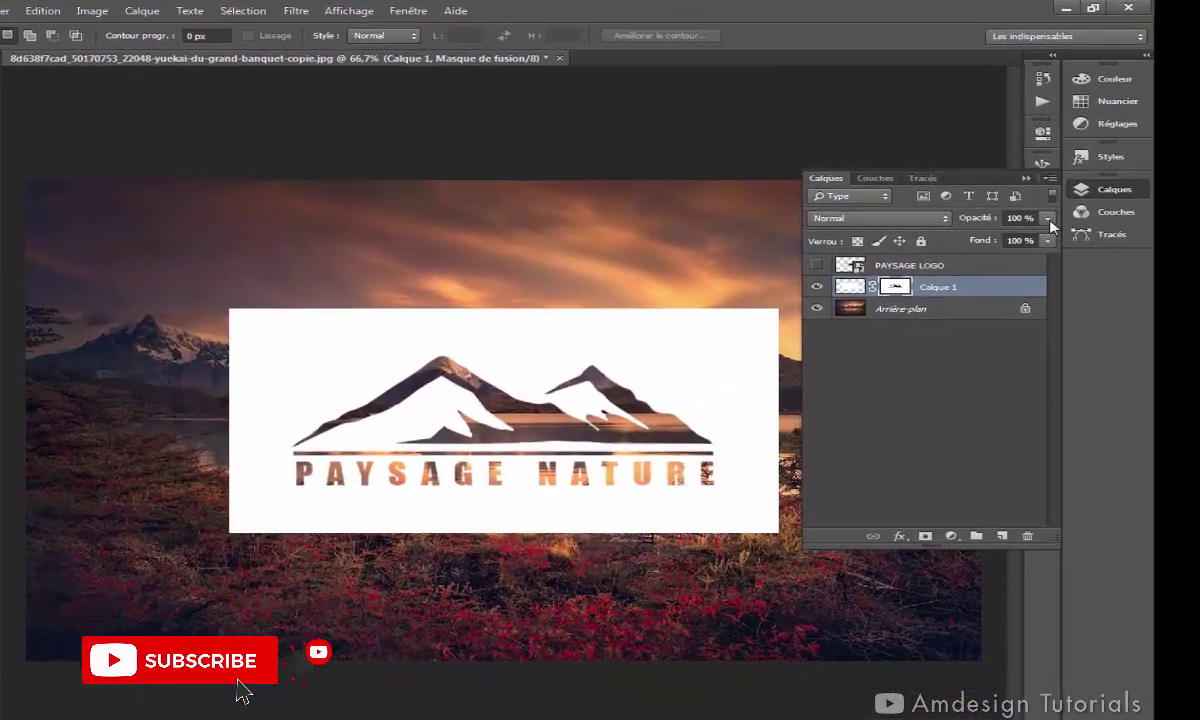
Set Calque 1 opacity to 50% and add a drop shadow with its own 120° angle.
left_click(1048, 220)
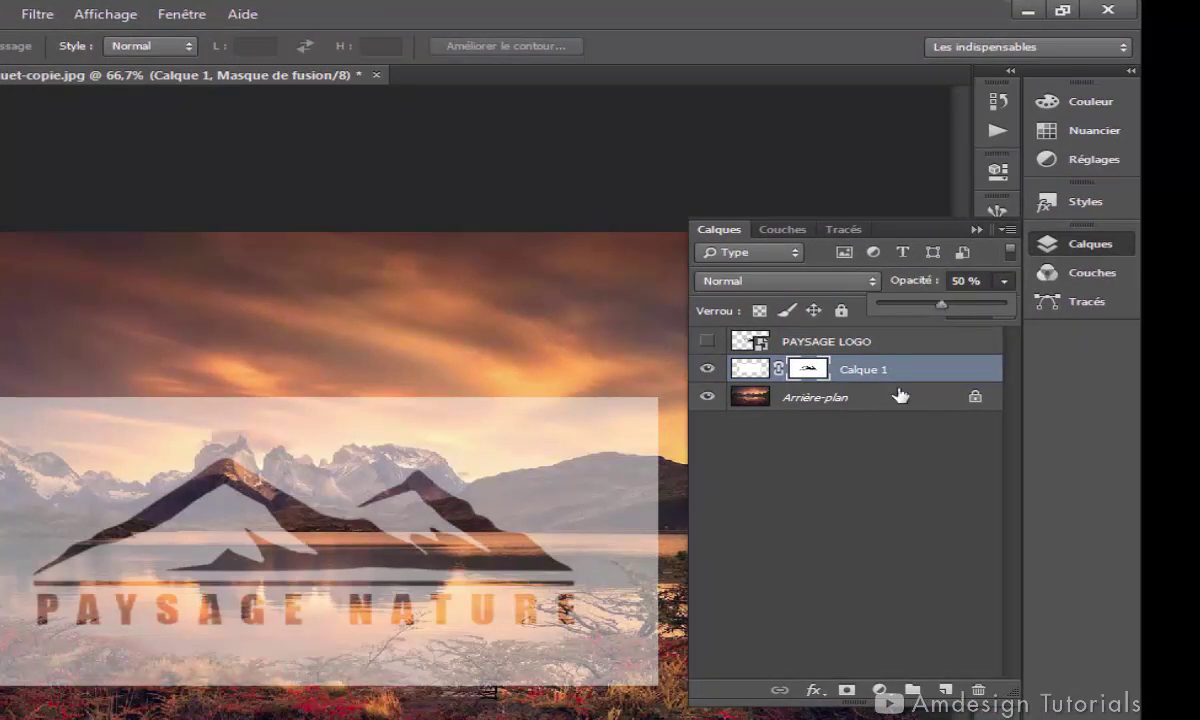
double_click(950, 371)
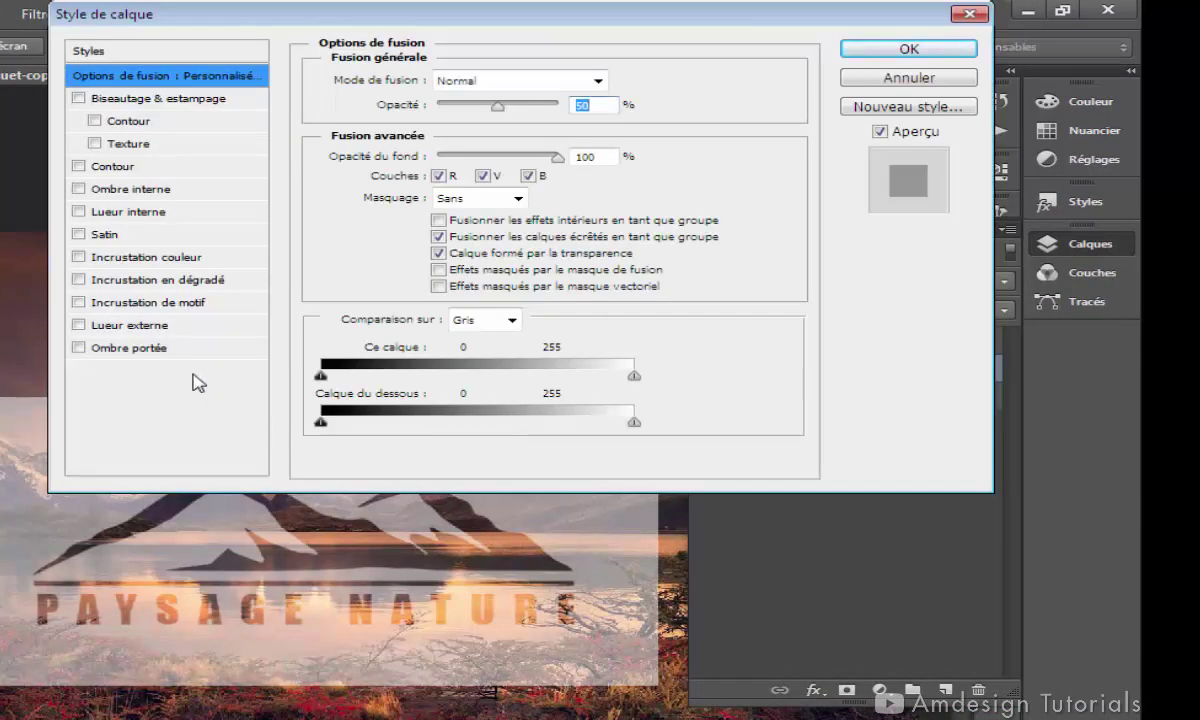
left_click(153, 350)
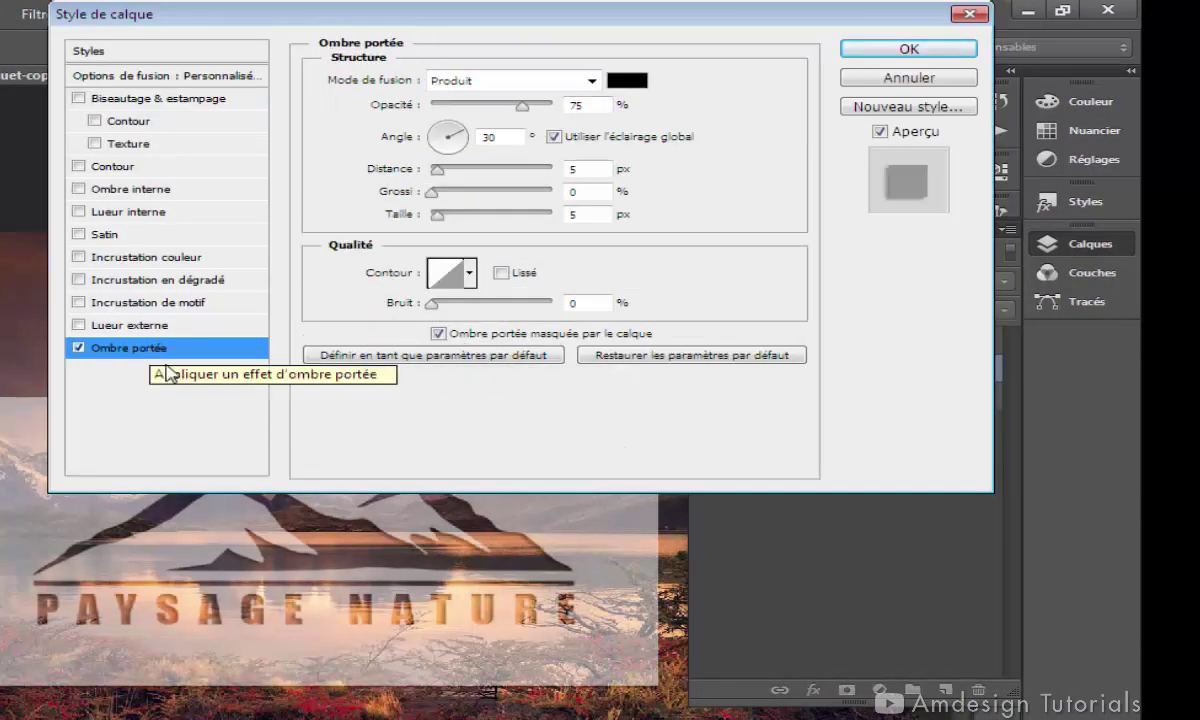
left_click(554, 137)
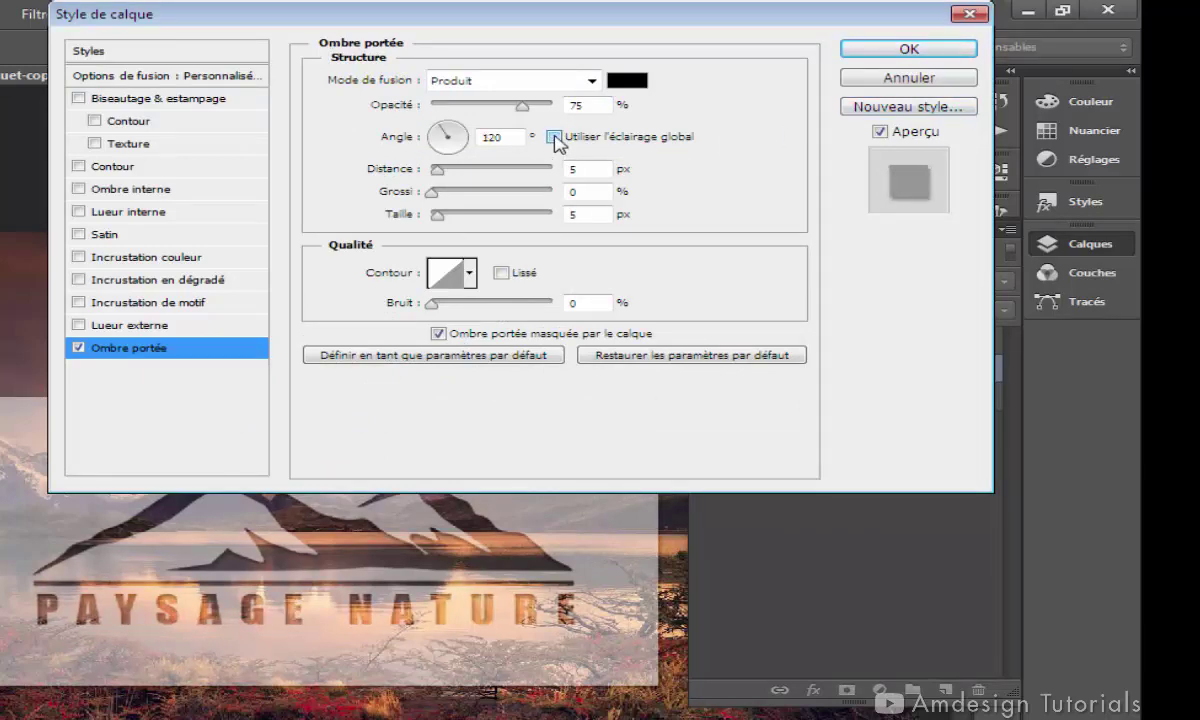
left_click(916, 49)
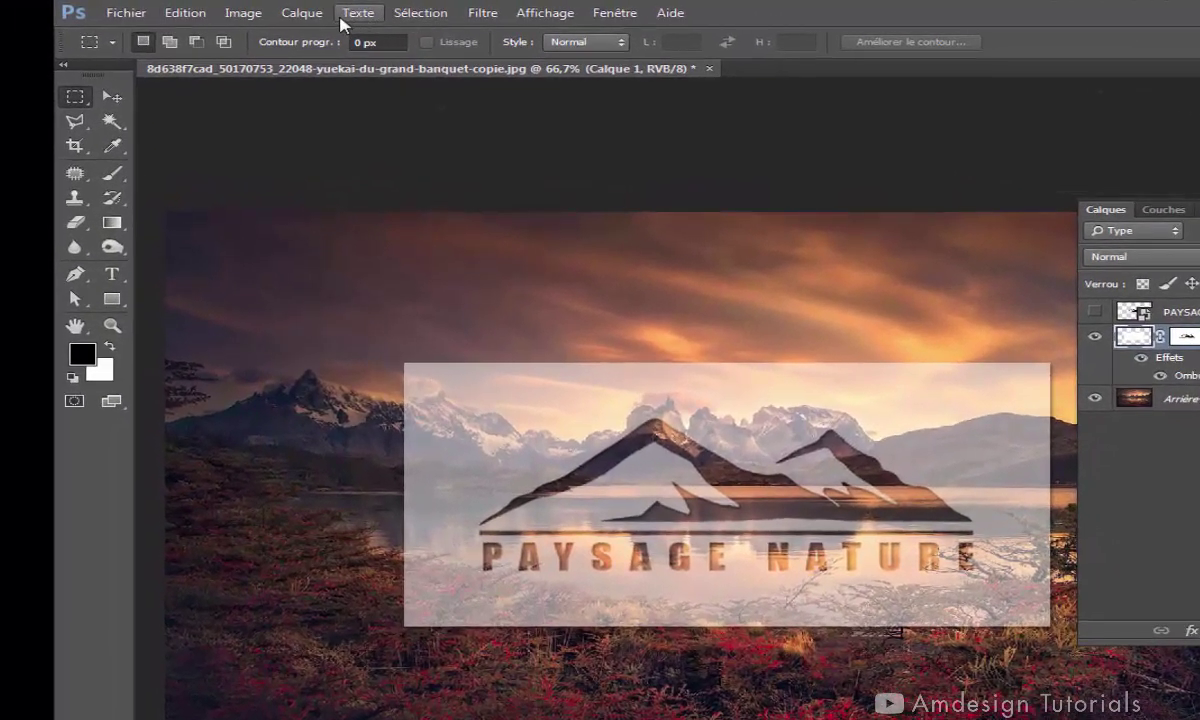
Flatten the image, discarding the hidden PAYSAGE LOGO layer.
left_click(302, 13)
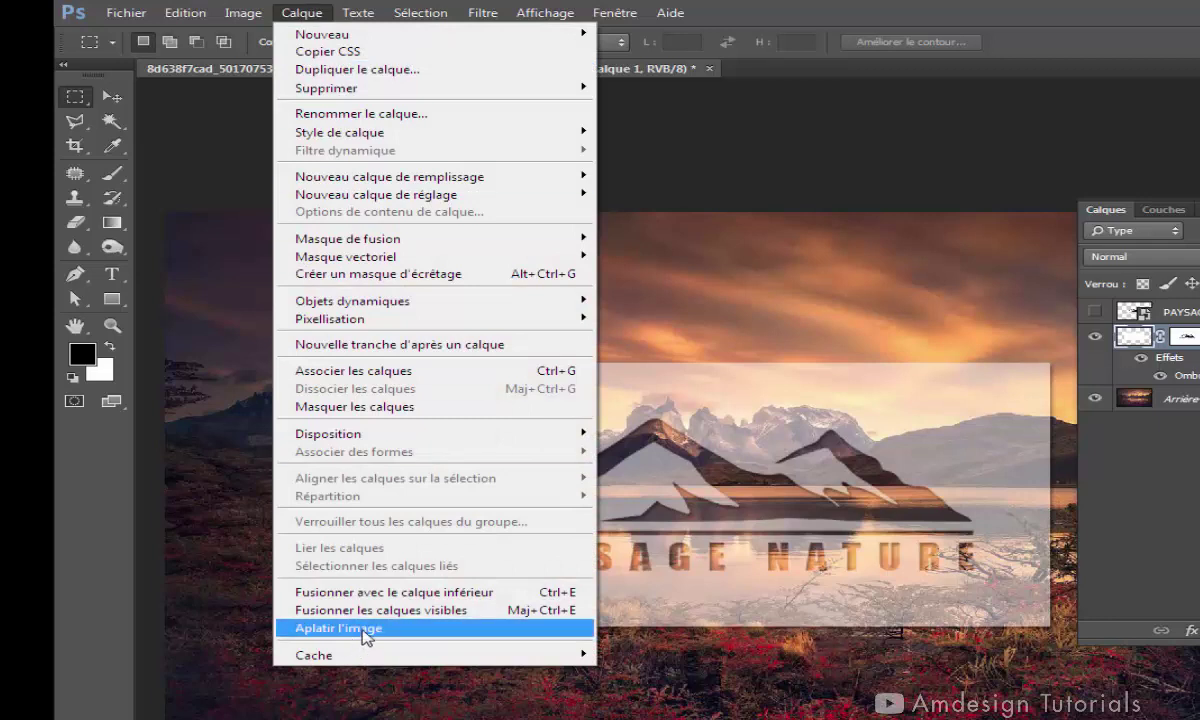
left_click(366, 630)
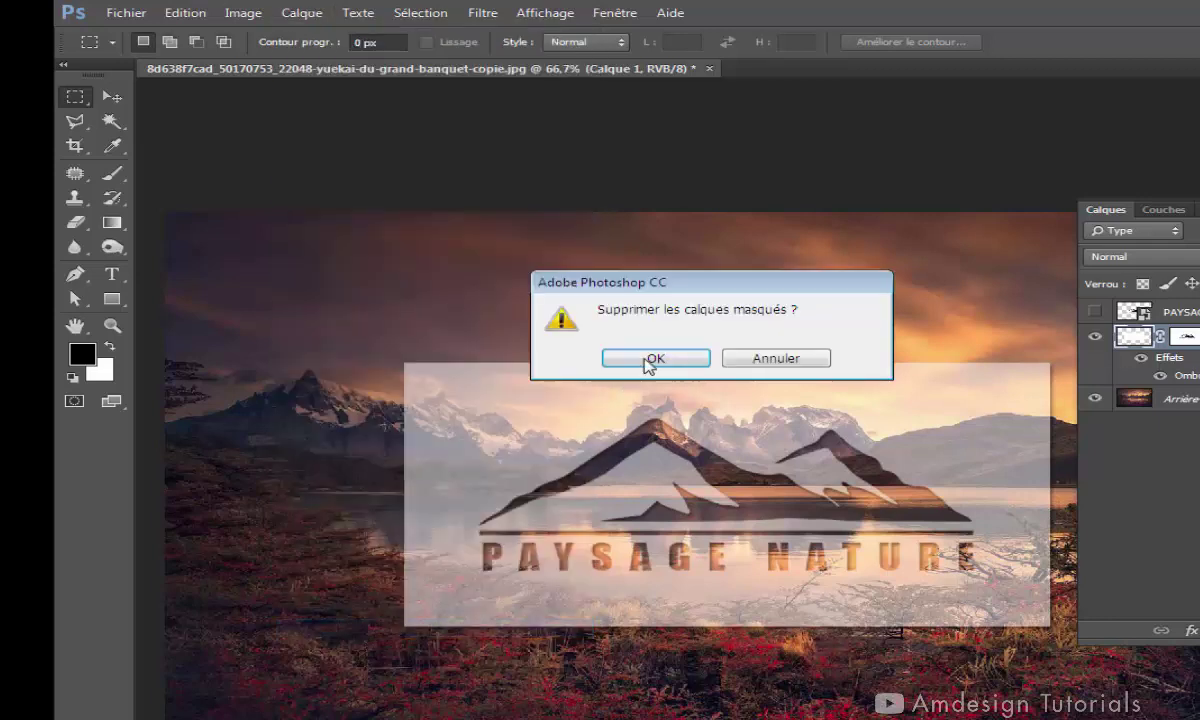
left_click(648, 360)
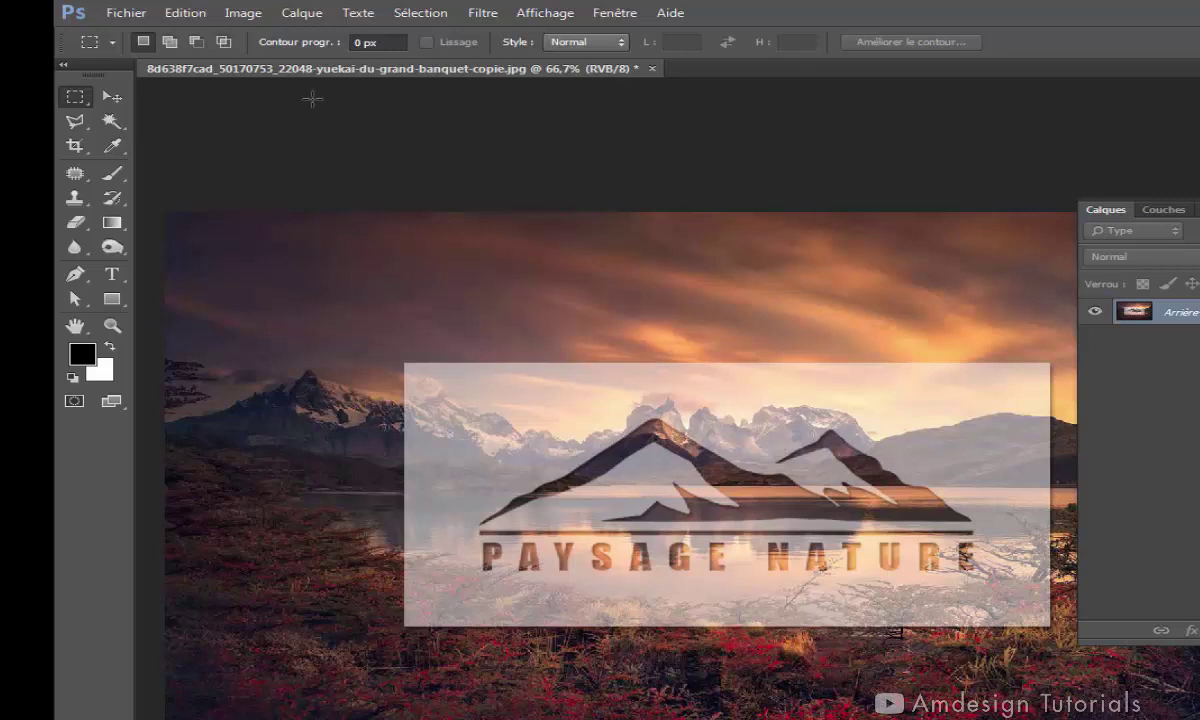
Save the photo as a quality 12 (Maximum) JPEG into the PAYSAGE LOGO folder.
left_click(130, 14)
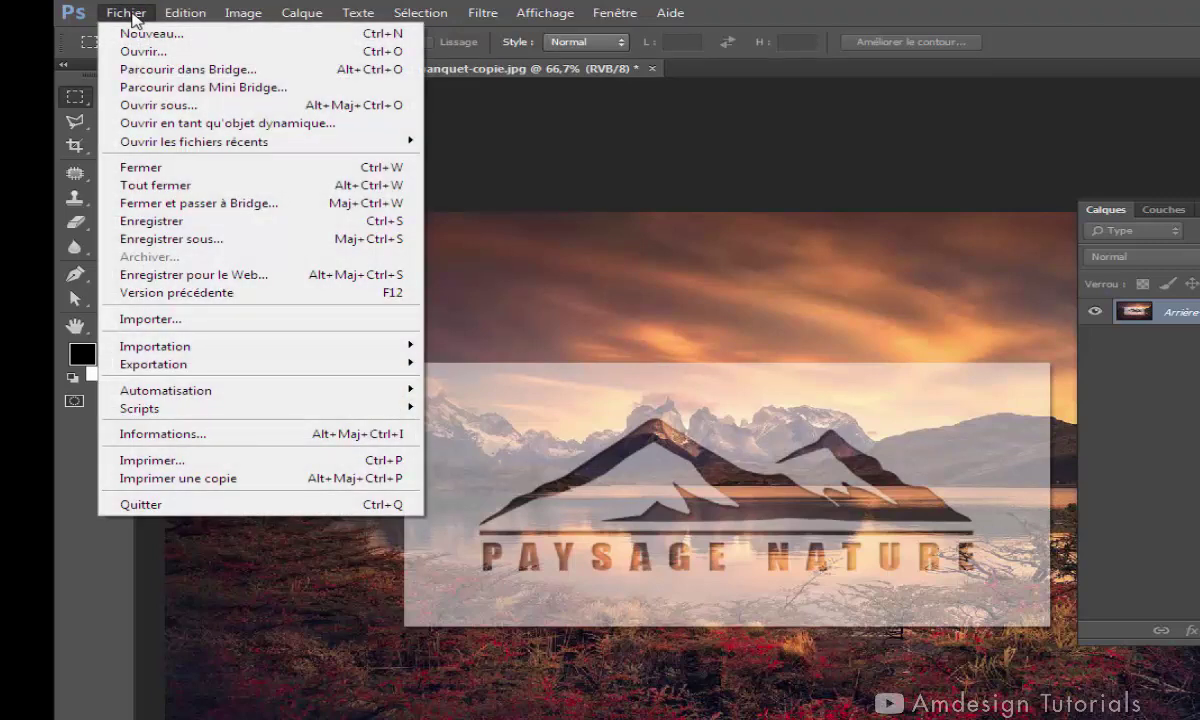
left_click(240, 240)
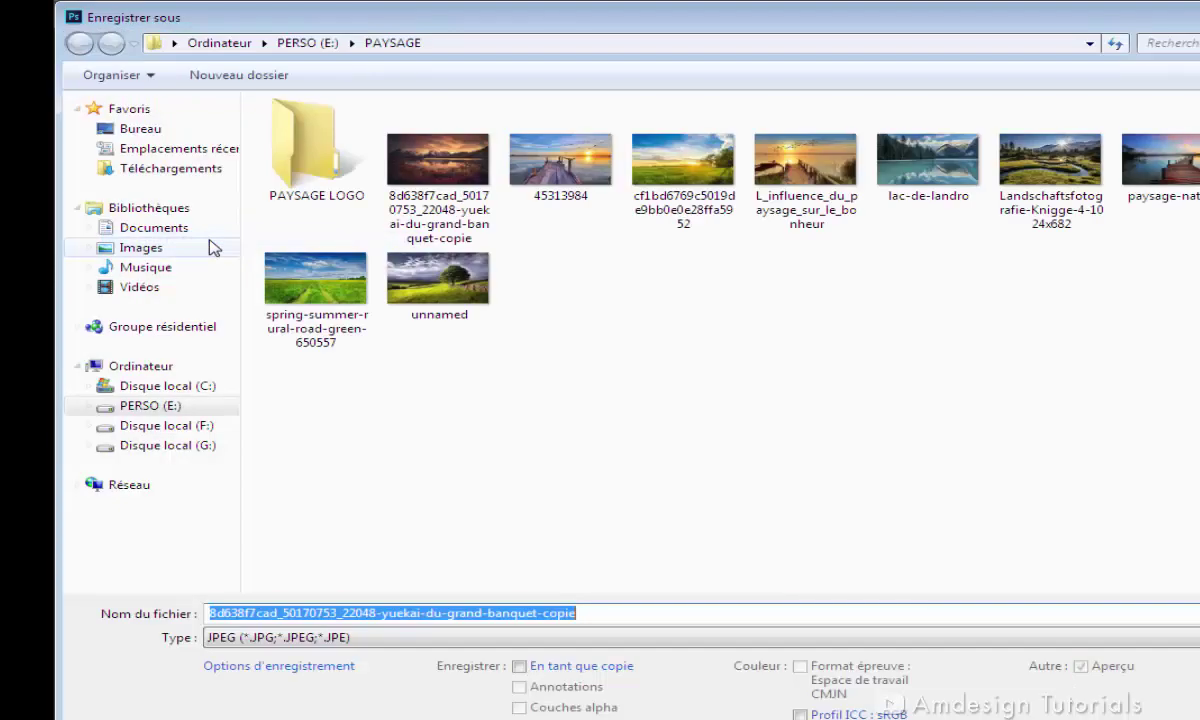
double_click(310, 145)
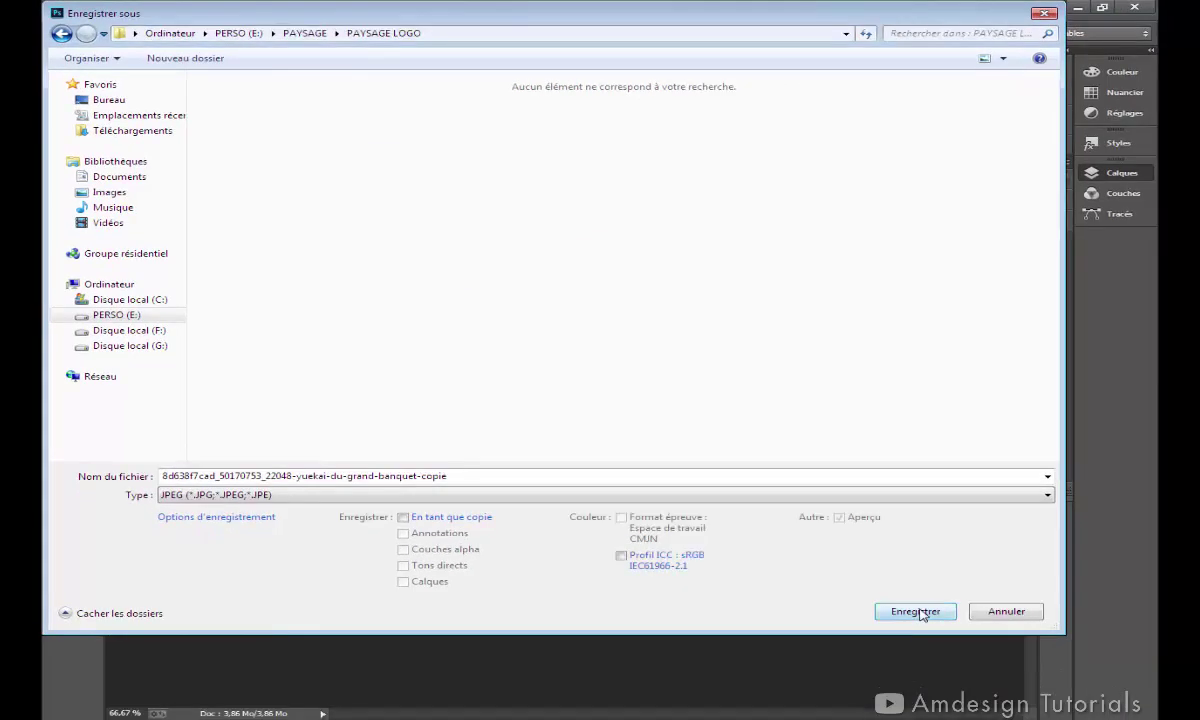
left_click(918, 611)
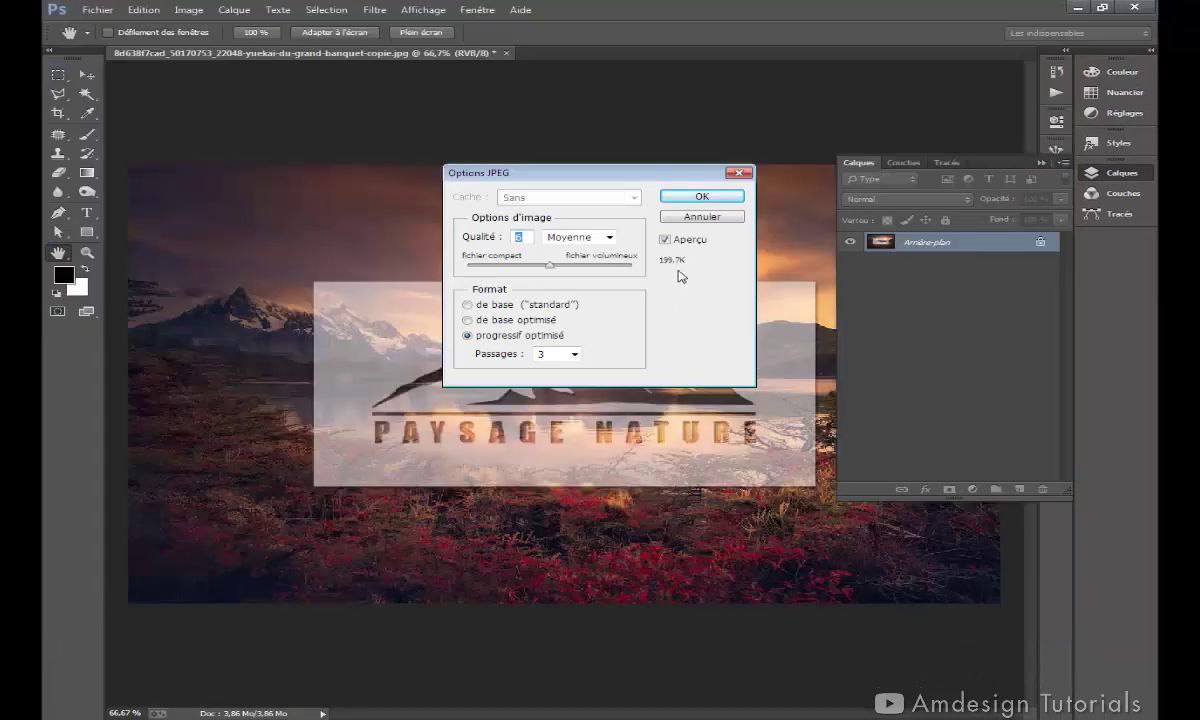
left_click_drag(620, 268, 713, 279)
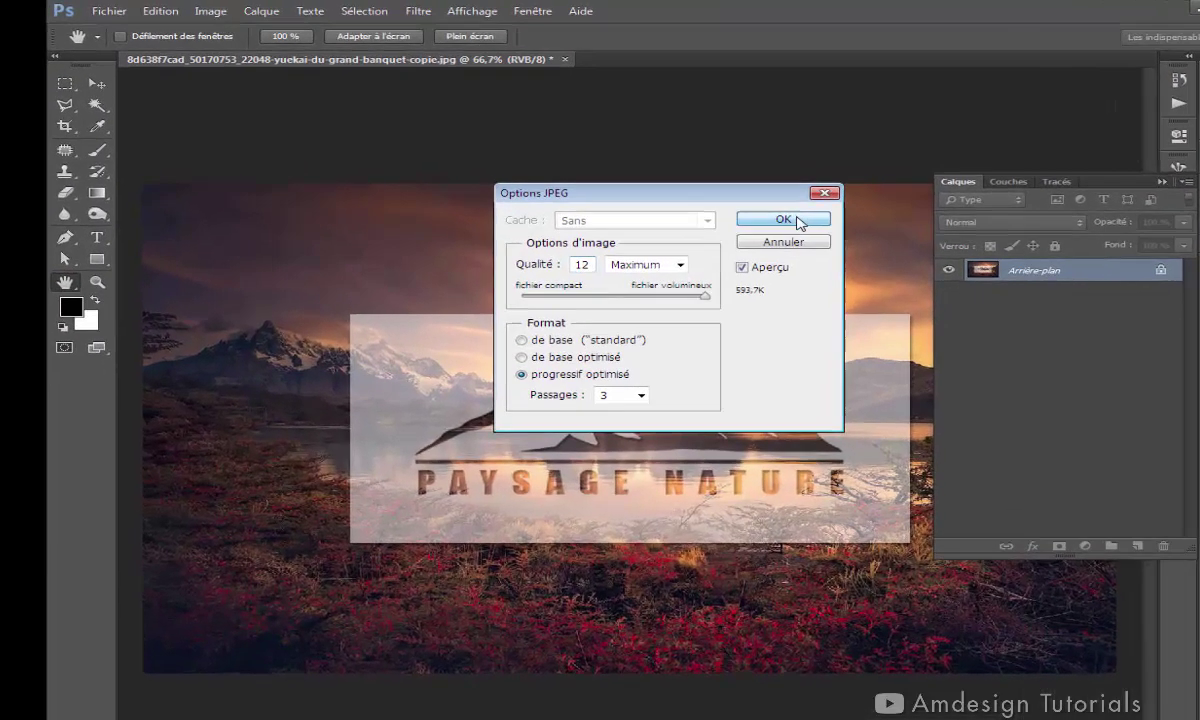
left_click(703, 197)
key("m")
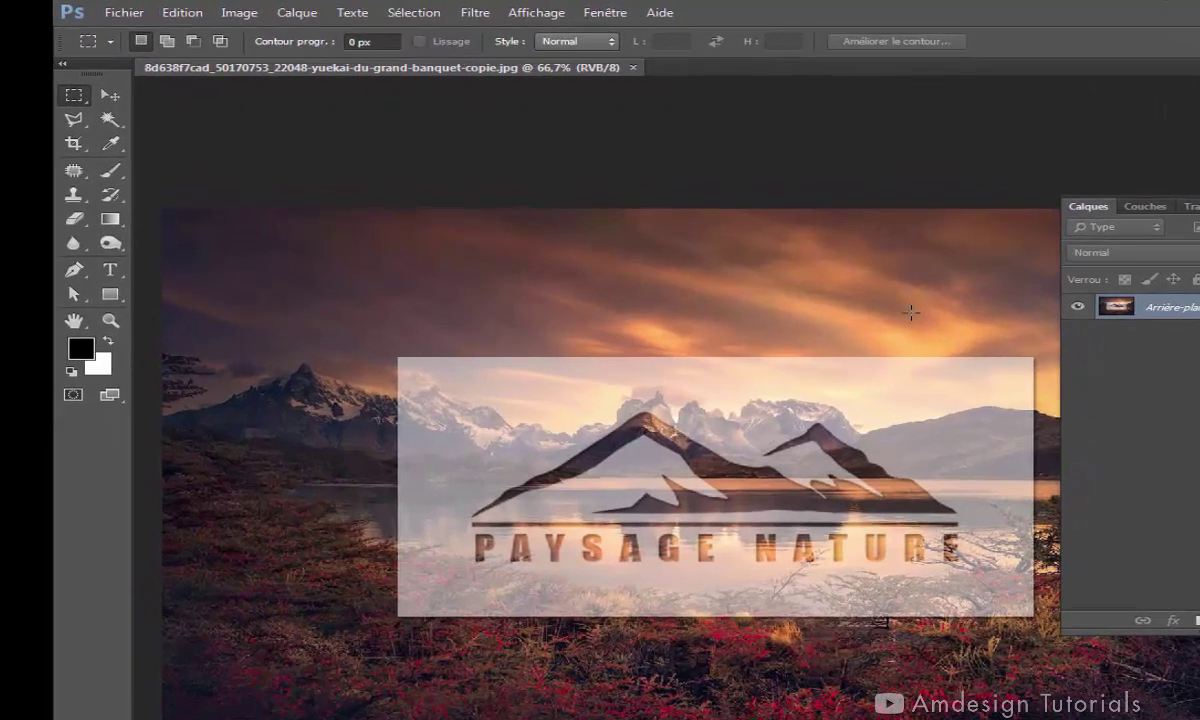
Close the saved photo, expand the PAYSAGE LOGO action's steps, and stop recording.
left_click(108, 14)
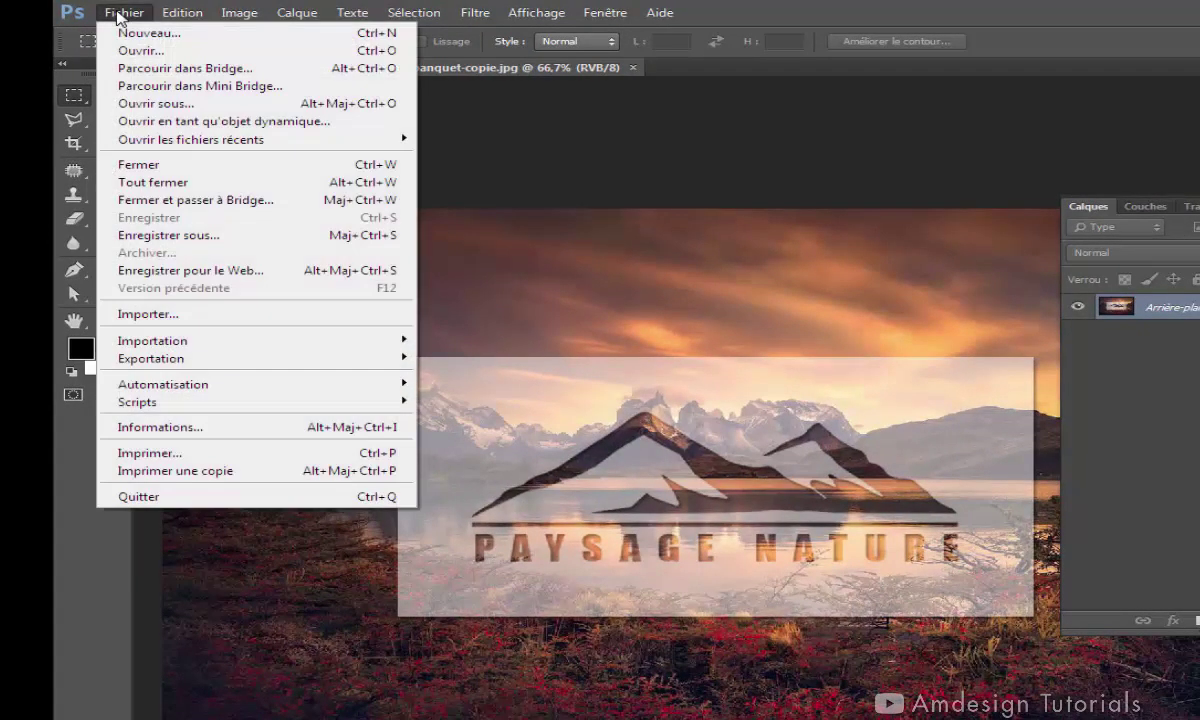
left_click(163, 166)
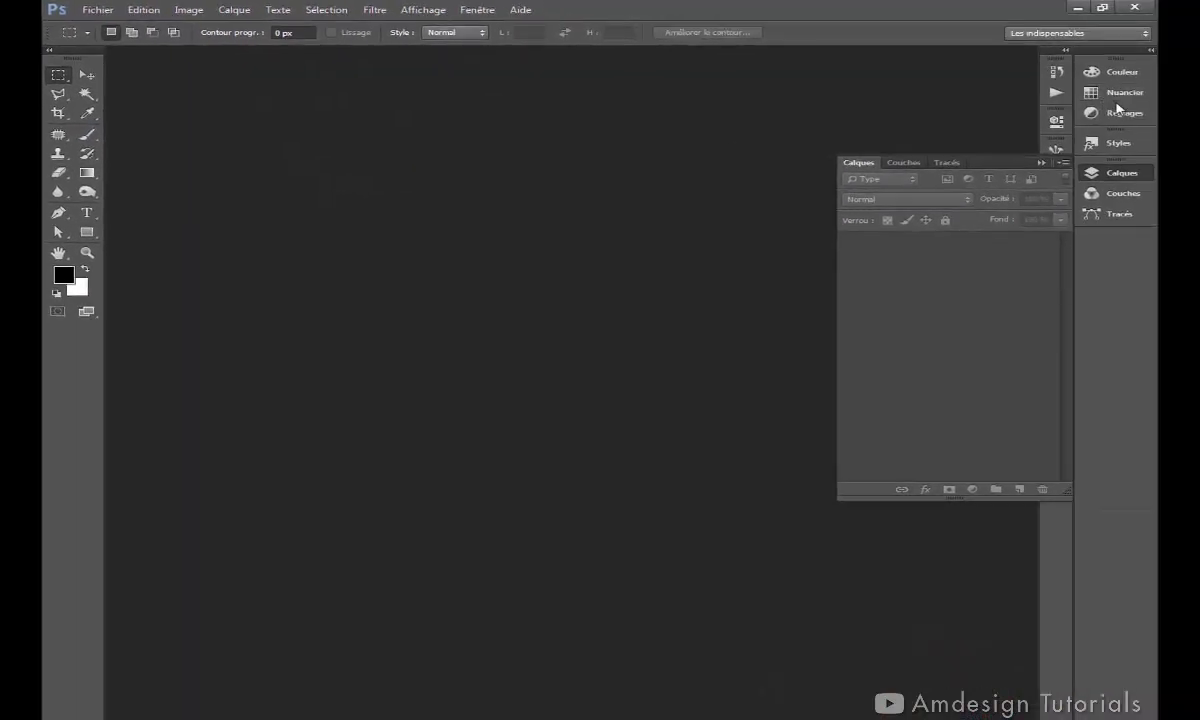
left_click(1050, 62)
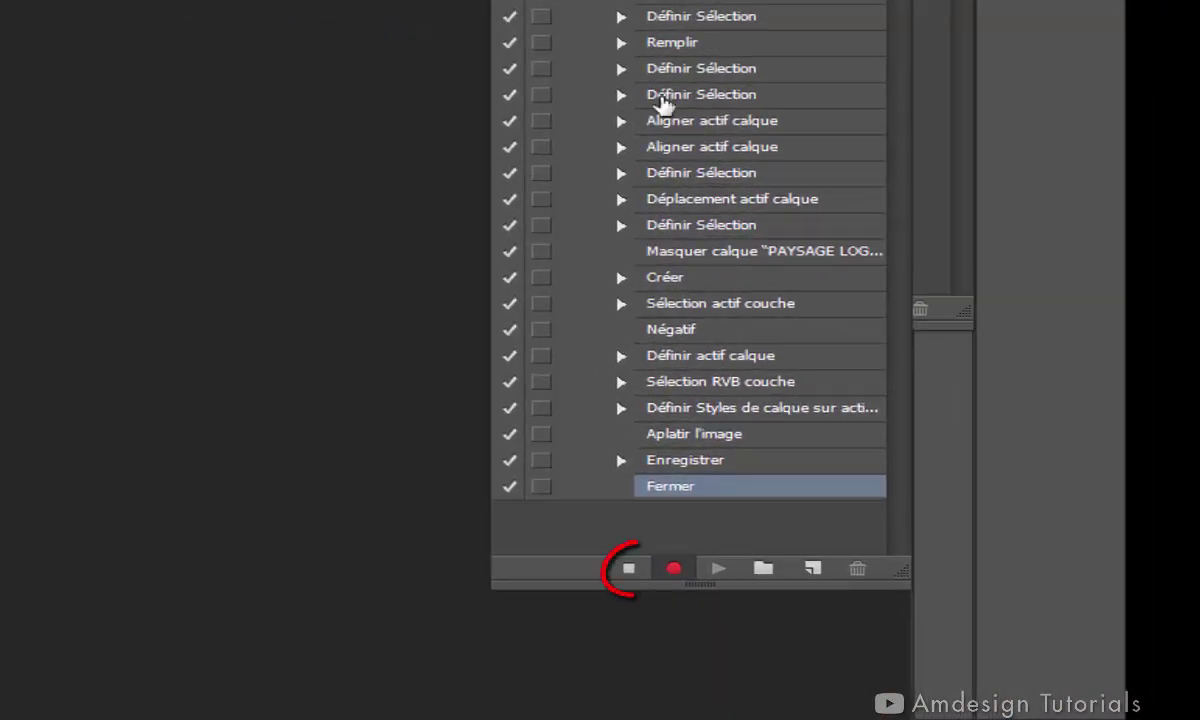
left_click(627, 570)
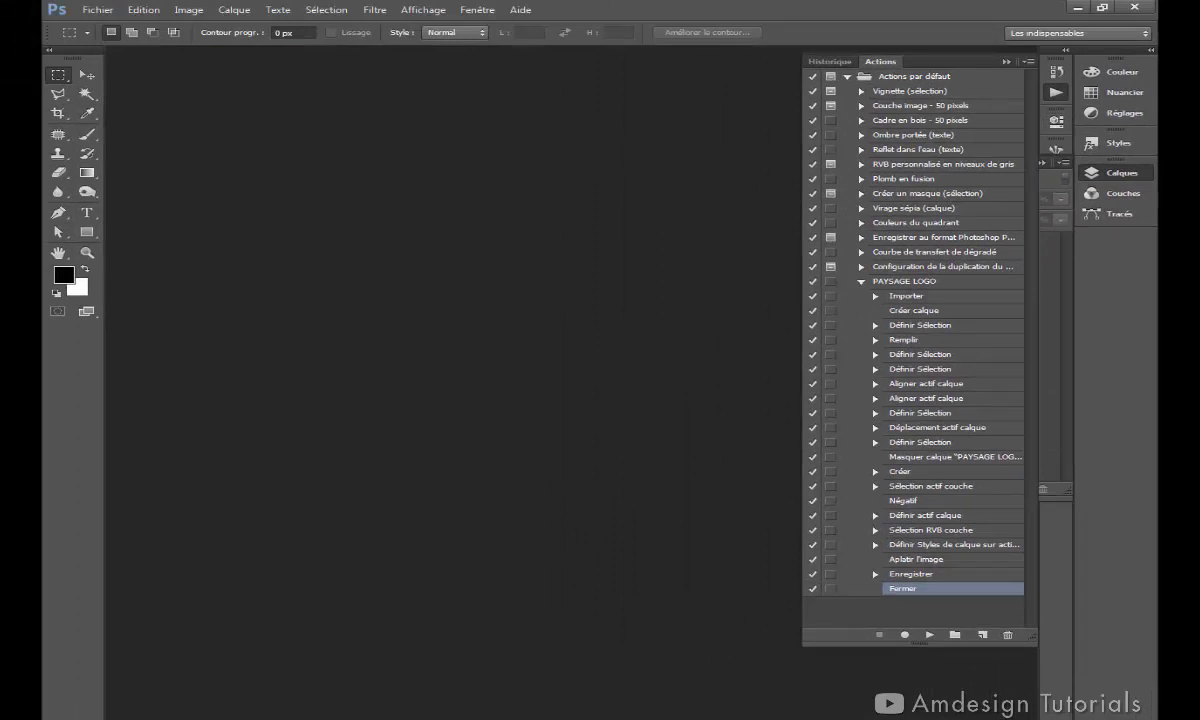
Preview the stamped photo in the PAYSAGE LOGO folder at full size, then close it.
left_click(213, 690)
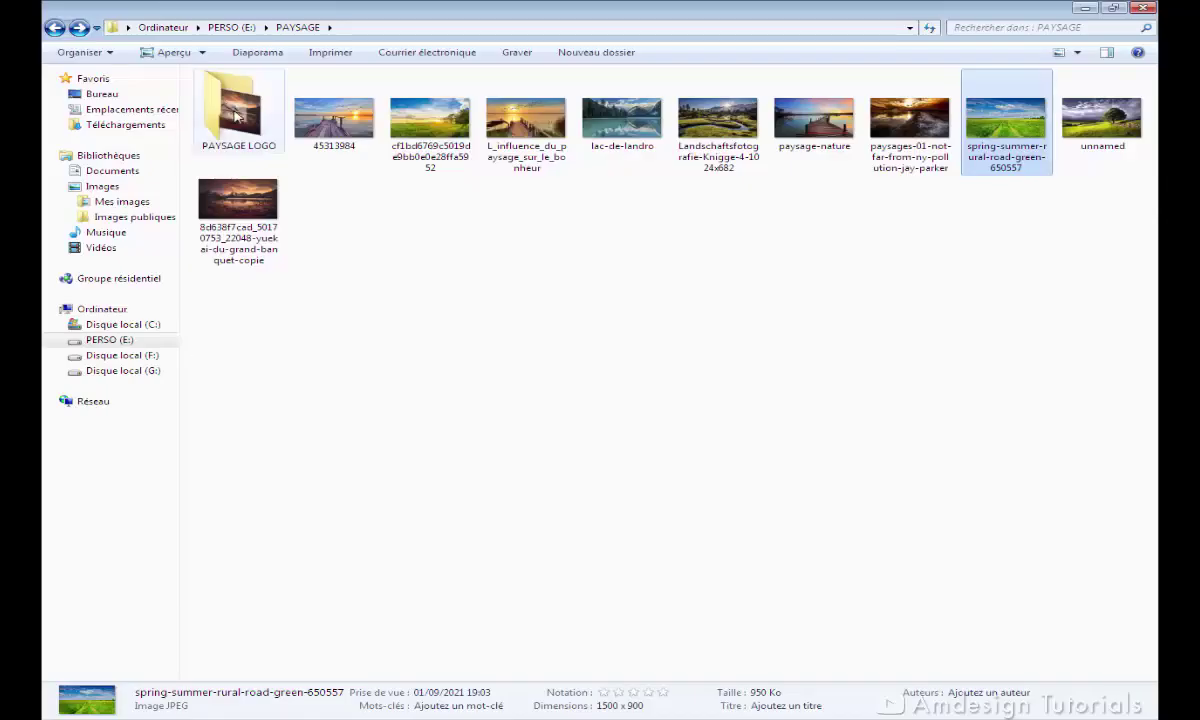
double_click(236, 116)
double_click(243, 96)
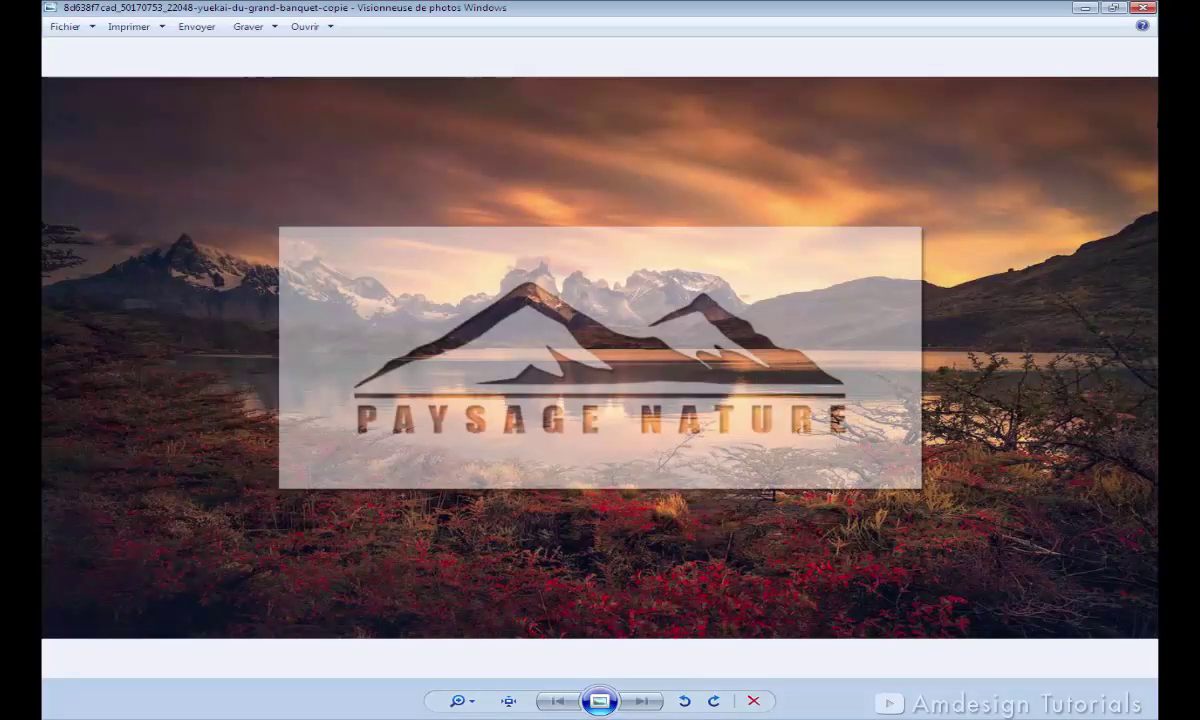
left_click(1142, 8)
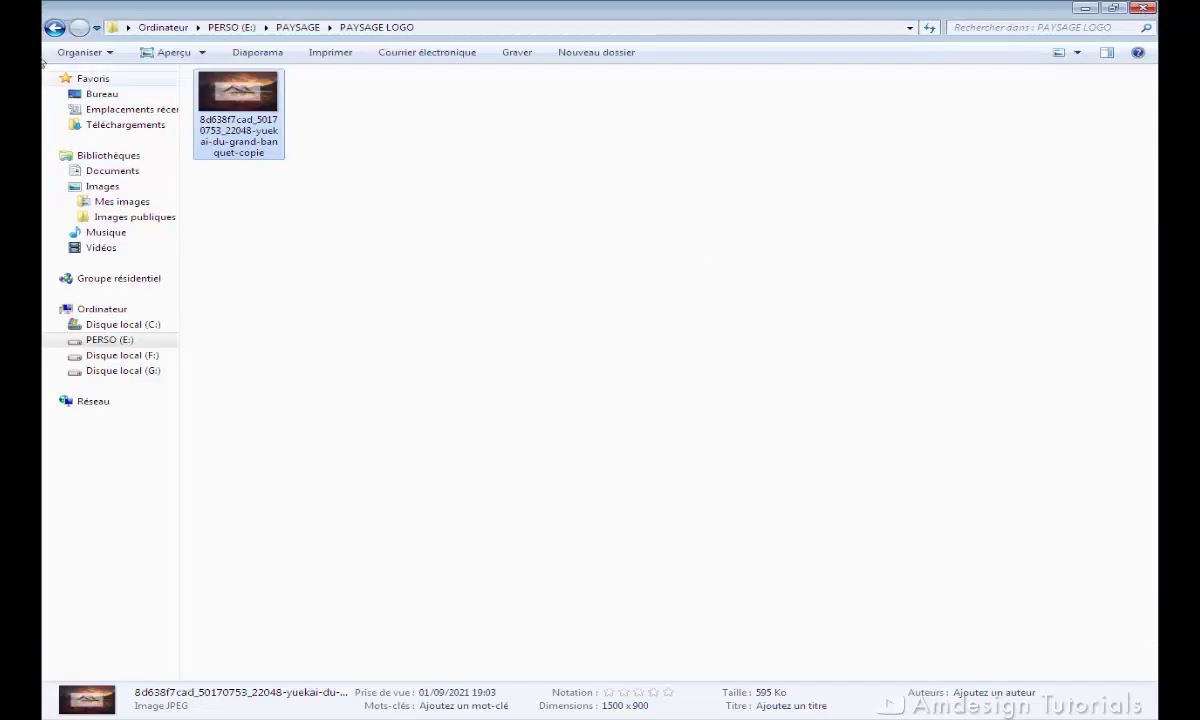
Back in PAYSAGE, select the nine unstamped photos from 45313984 and drag them into Photoshop.
left_click(54, 28)
left_click(424, 119)
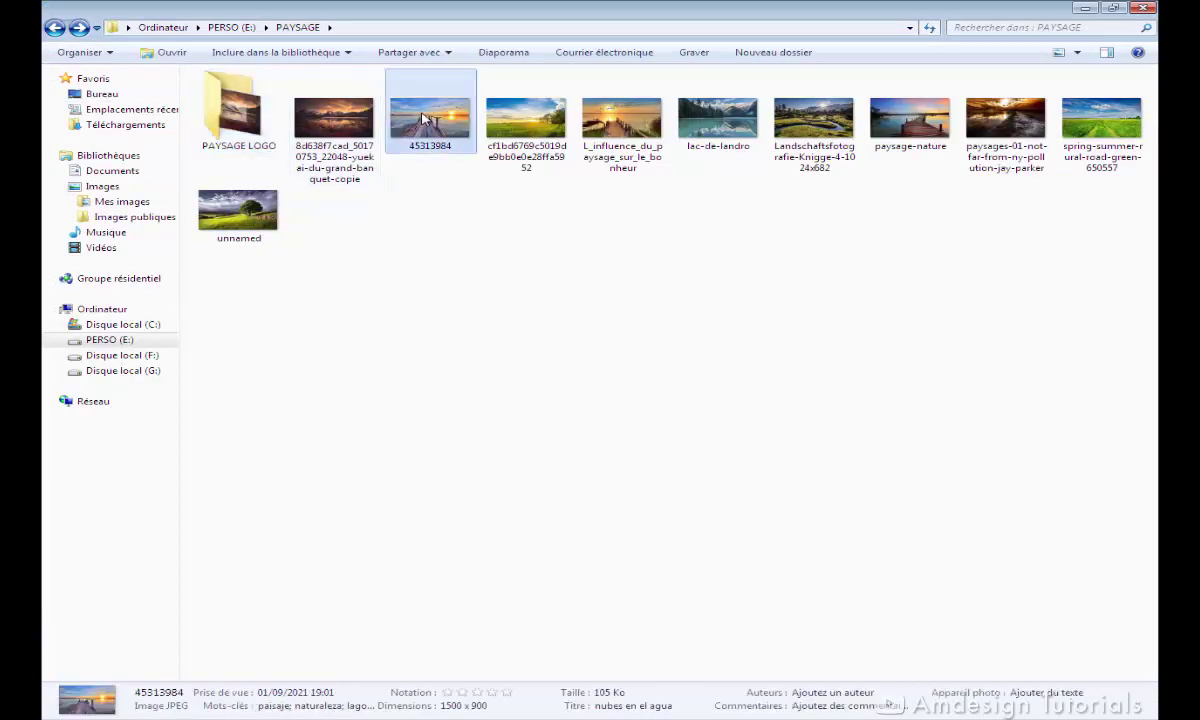
left_click(238, 212, "shift")
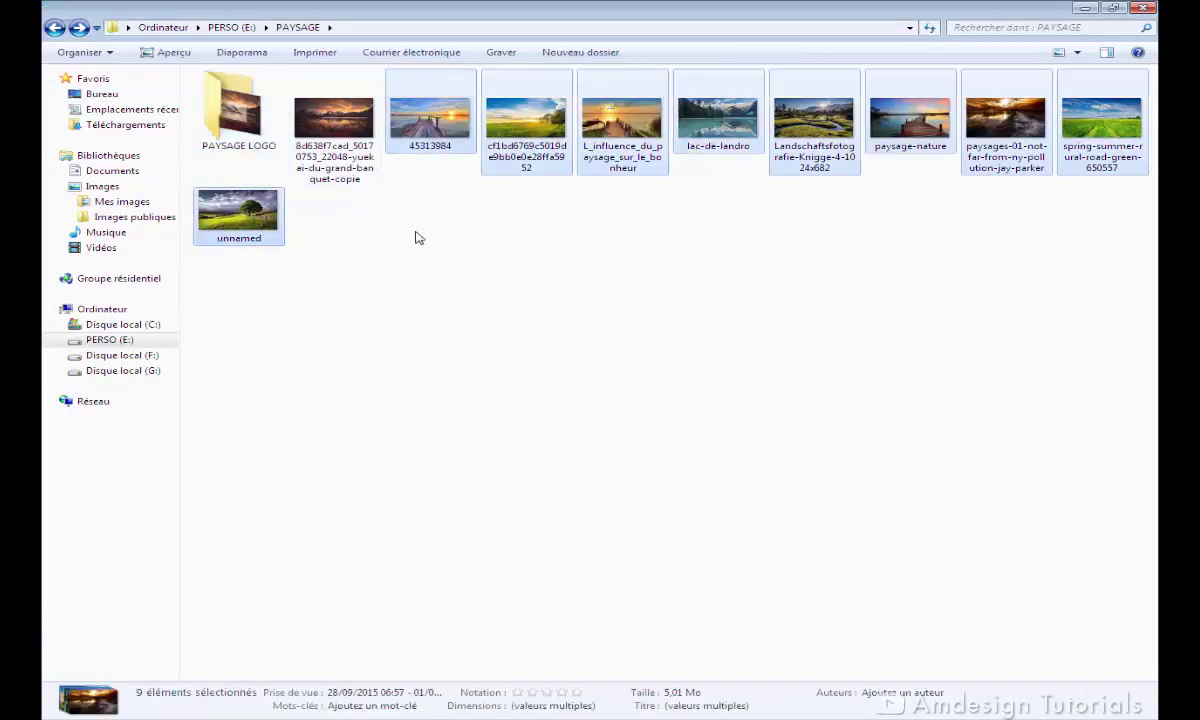
mouse_move(224, 213)
left_mouse_down()
mouse_move(476, 426)
mouse_move(464, 322)
left_mouse_up()
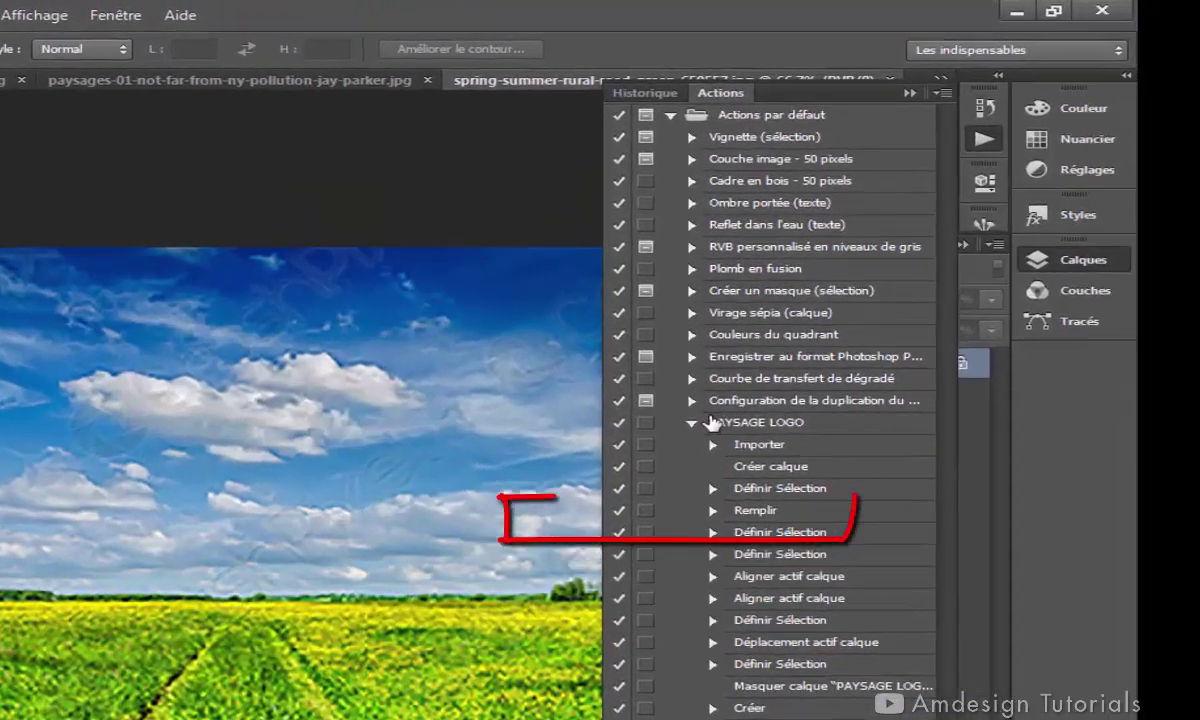
Play the PAYSAGE LOGO action once on each of the nine open photos.
left_click(861, 281)
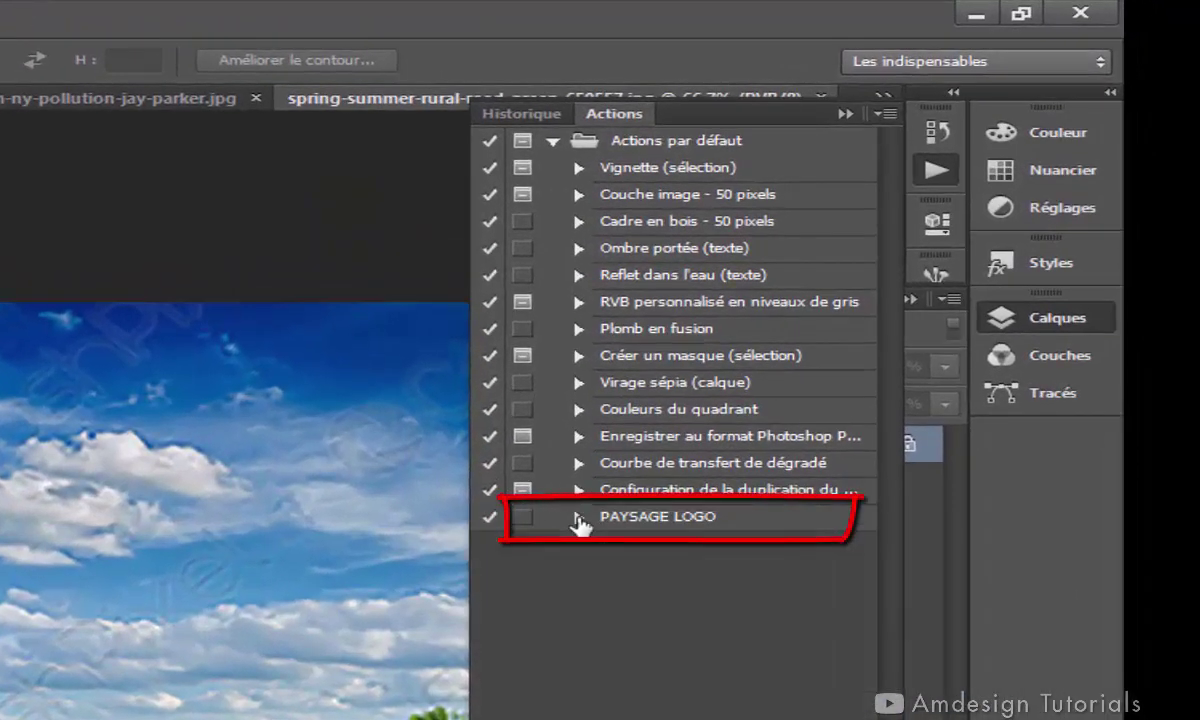
left_click(660, 517)
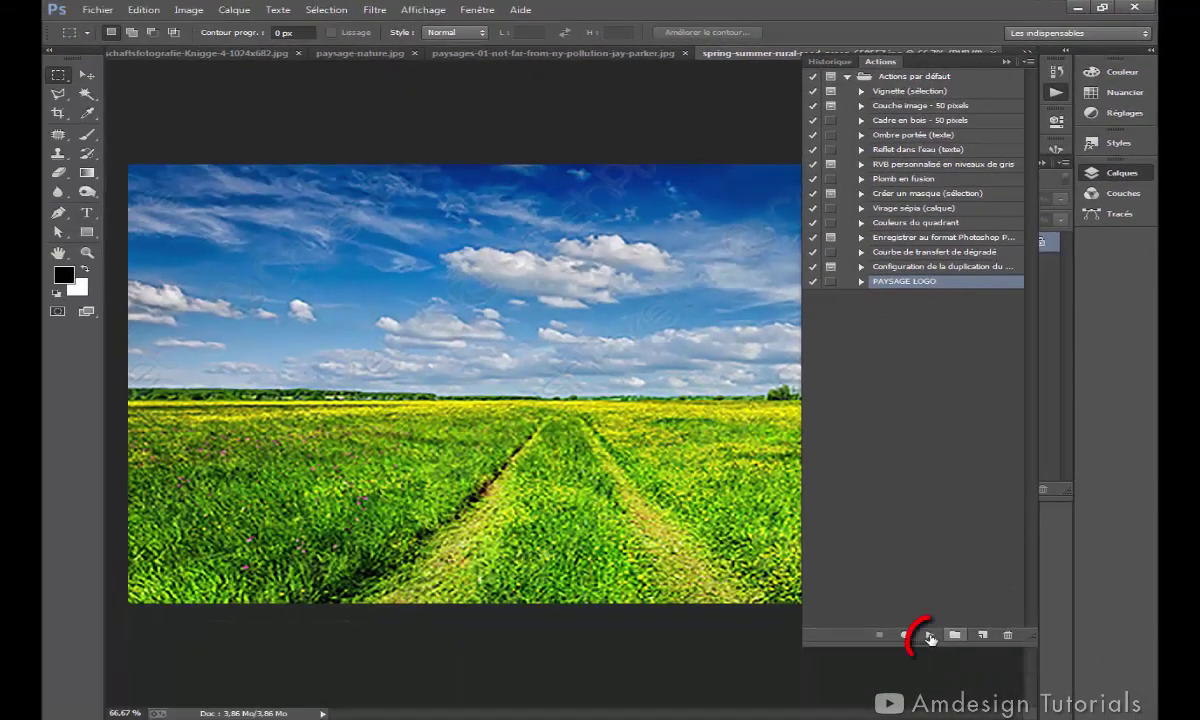
left_click(929, 636)
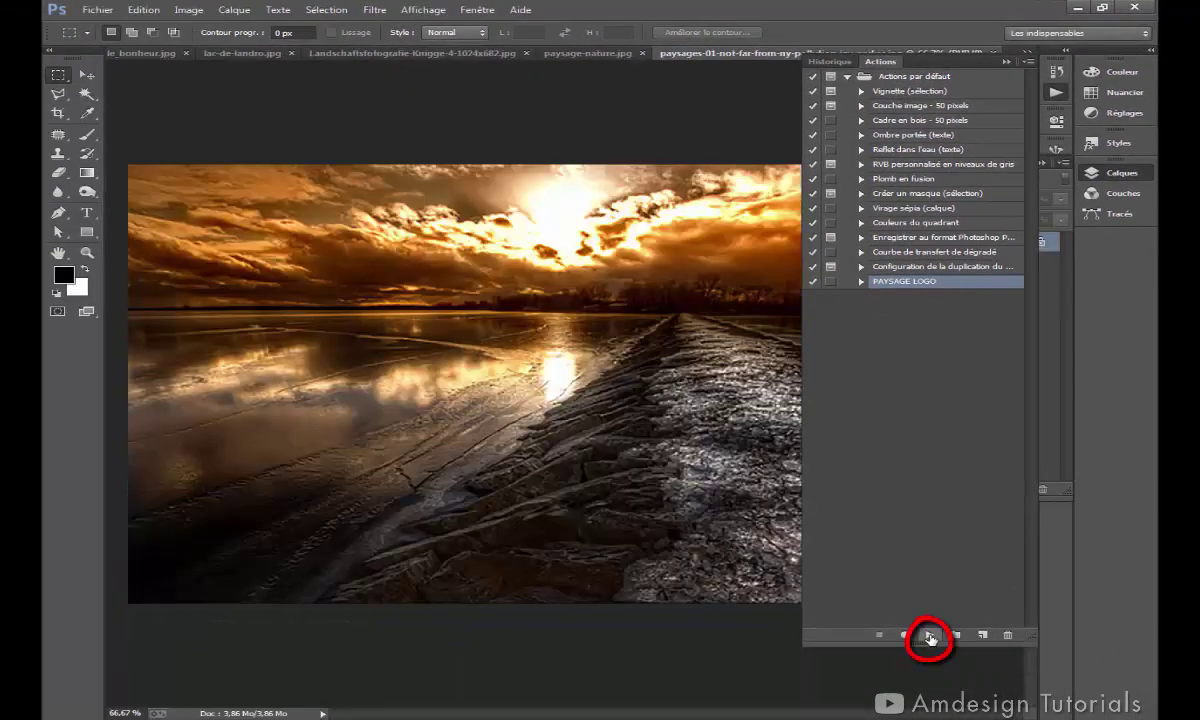
left_click(929, 636)
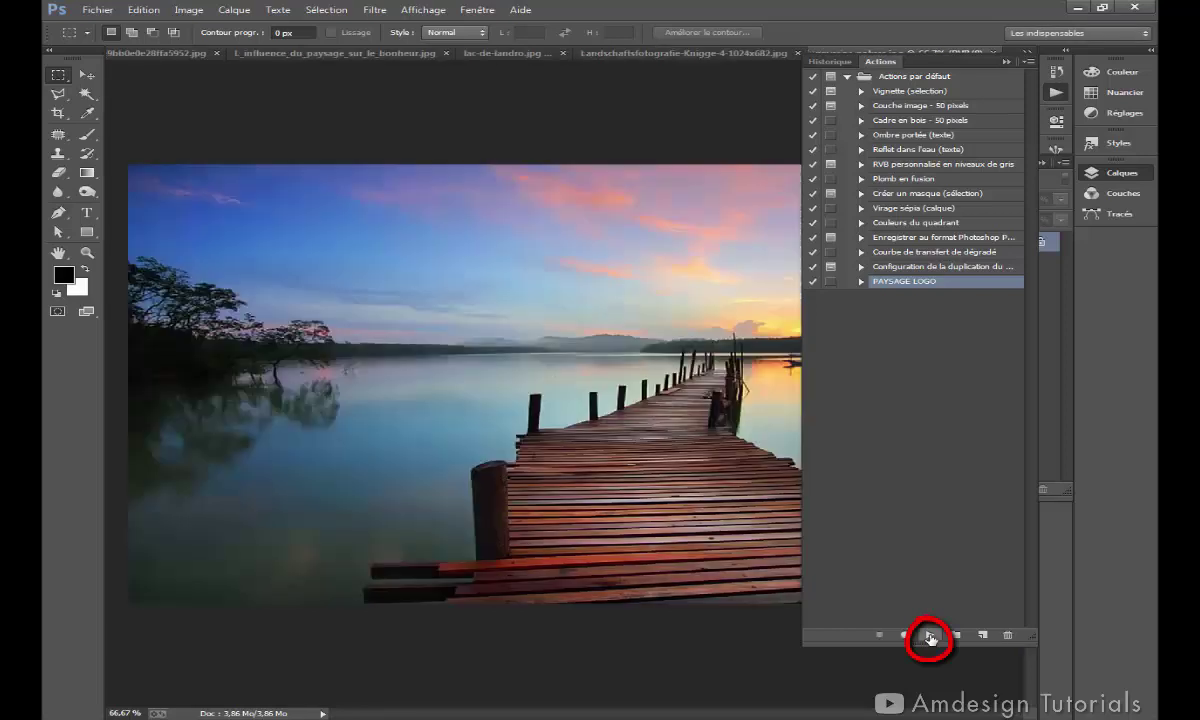
left_click(929, 636)
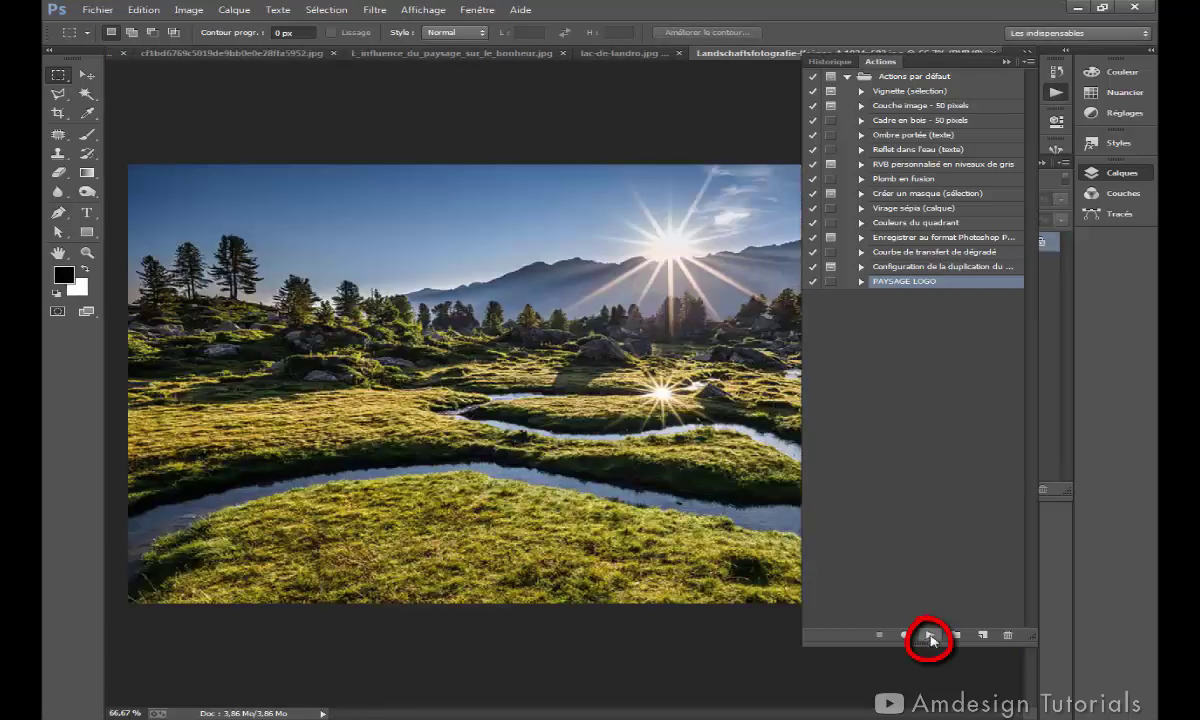
left_click(930, 636)
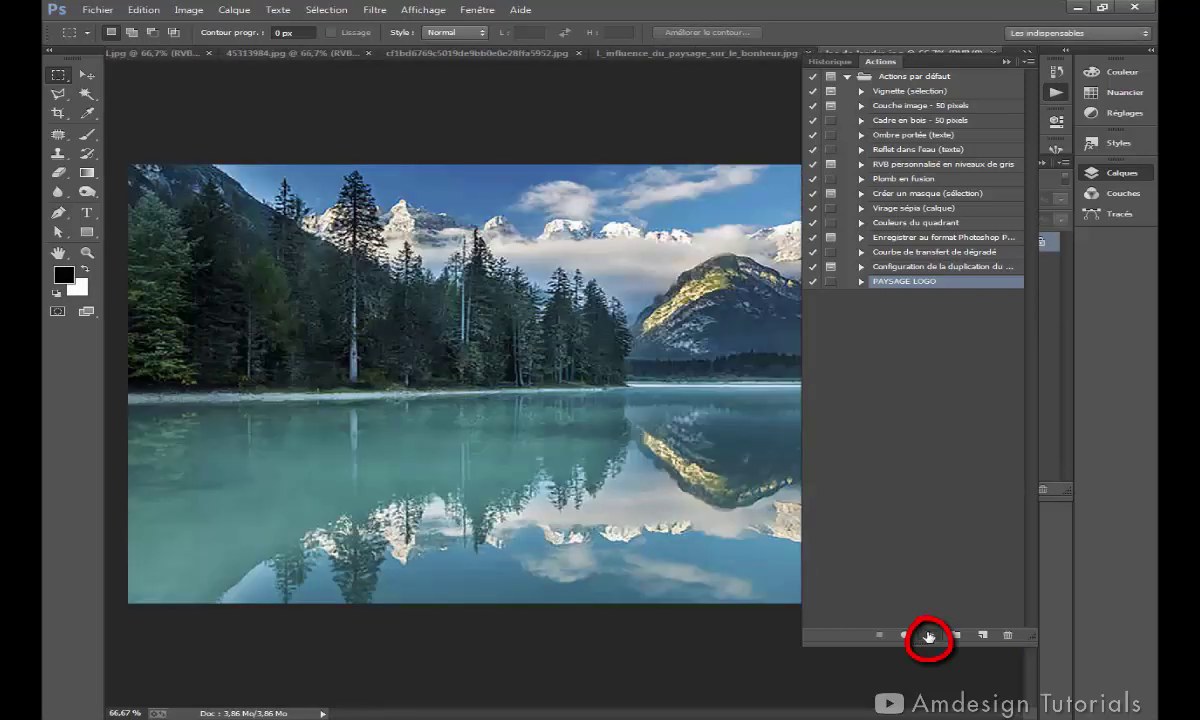
left_click(929, 636)
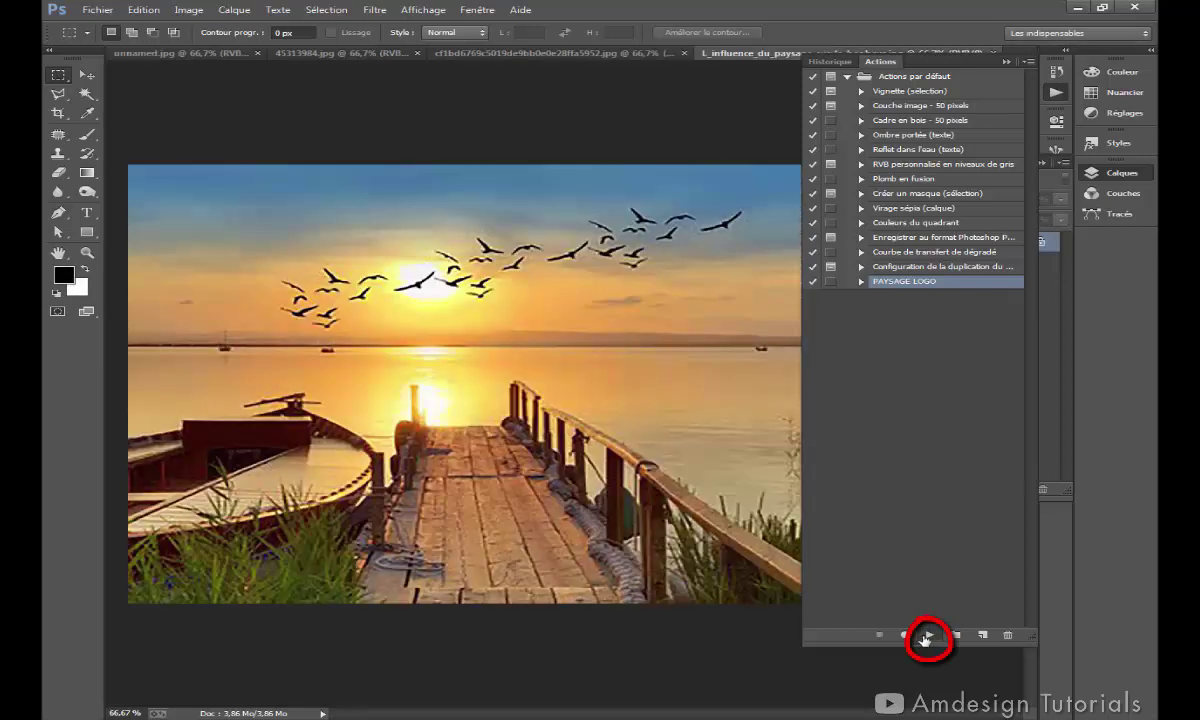
left_click(926, 636)
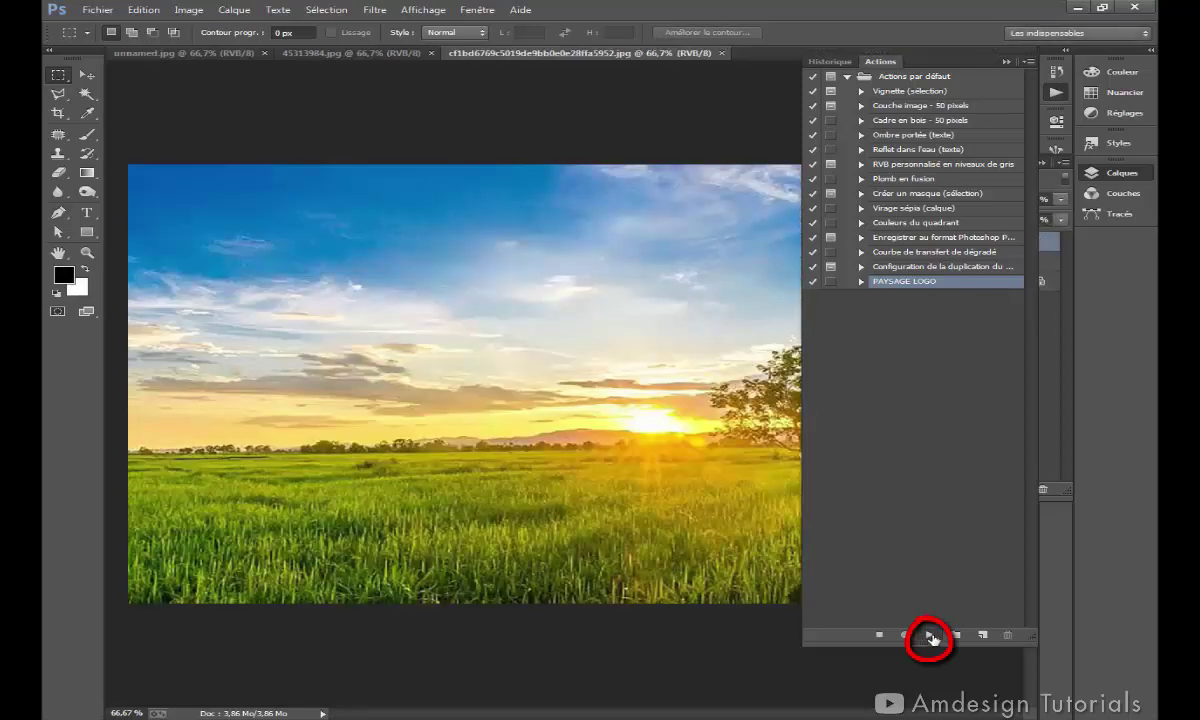
left_click(930, 636)
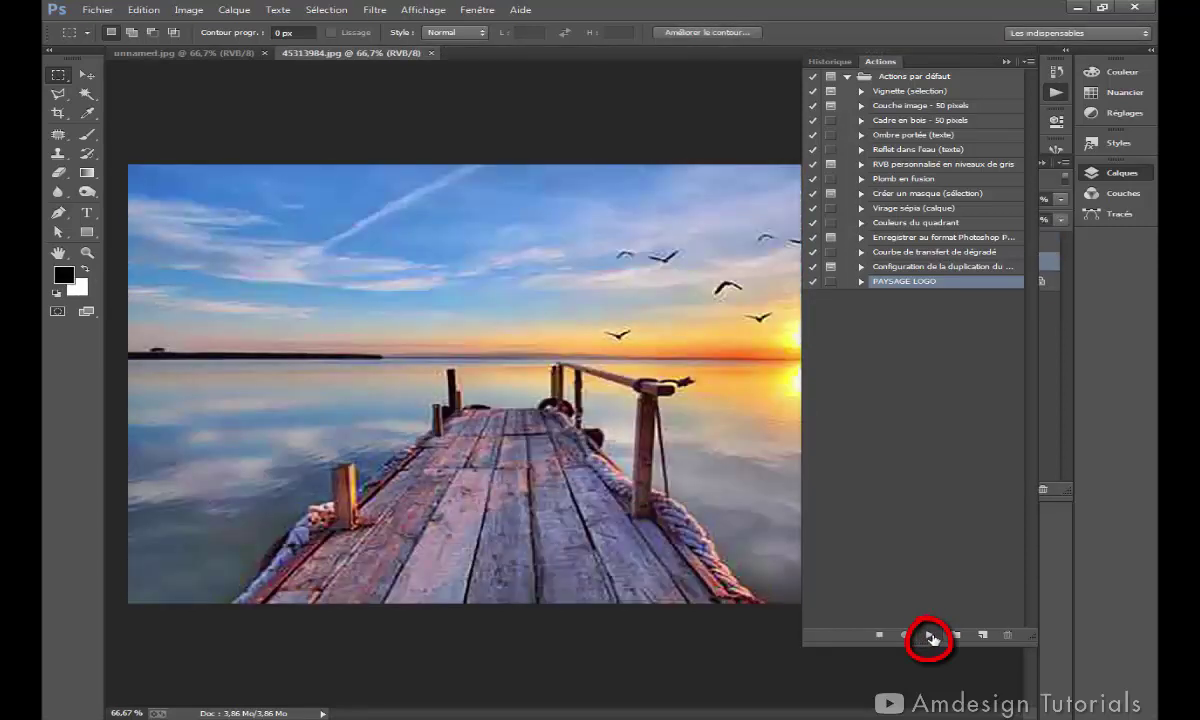
left_click(931, 636)
left_click(931, 636)
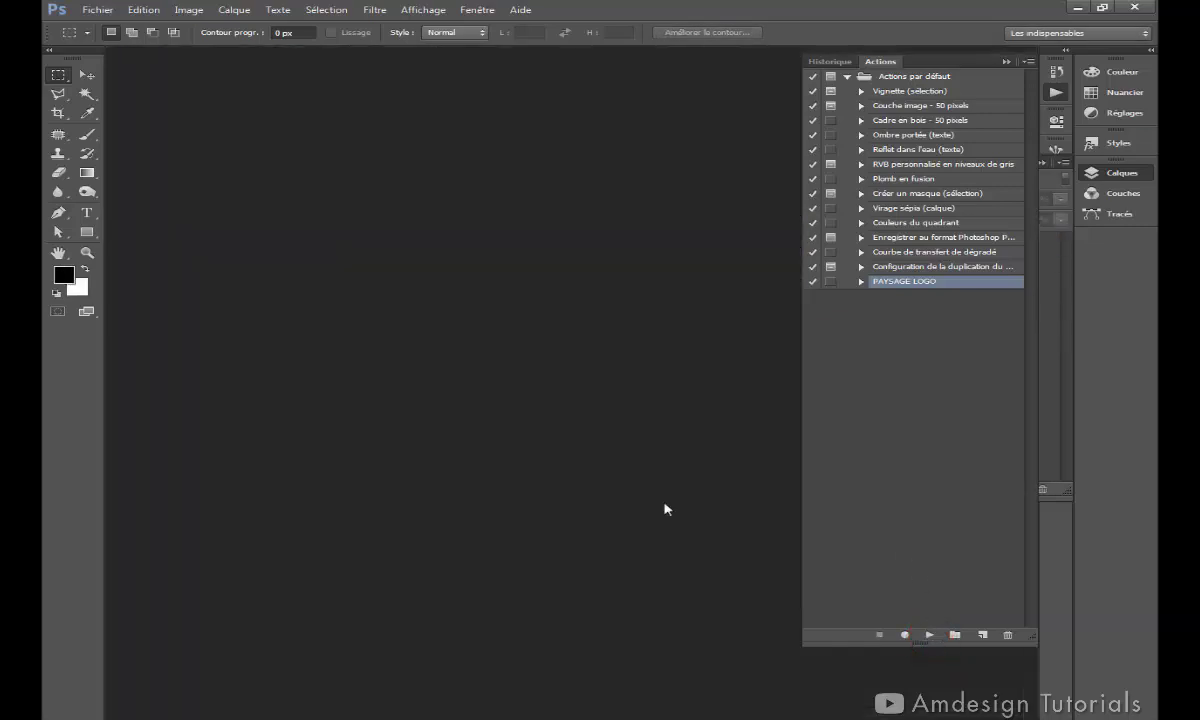
Open the first stamped image from the PAYSAGE LOGO folder for viewing.
left_click(213, 660)
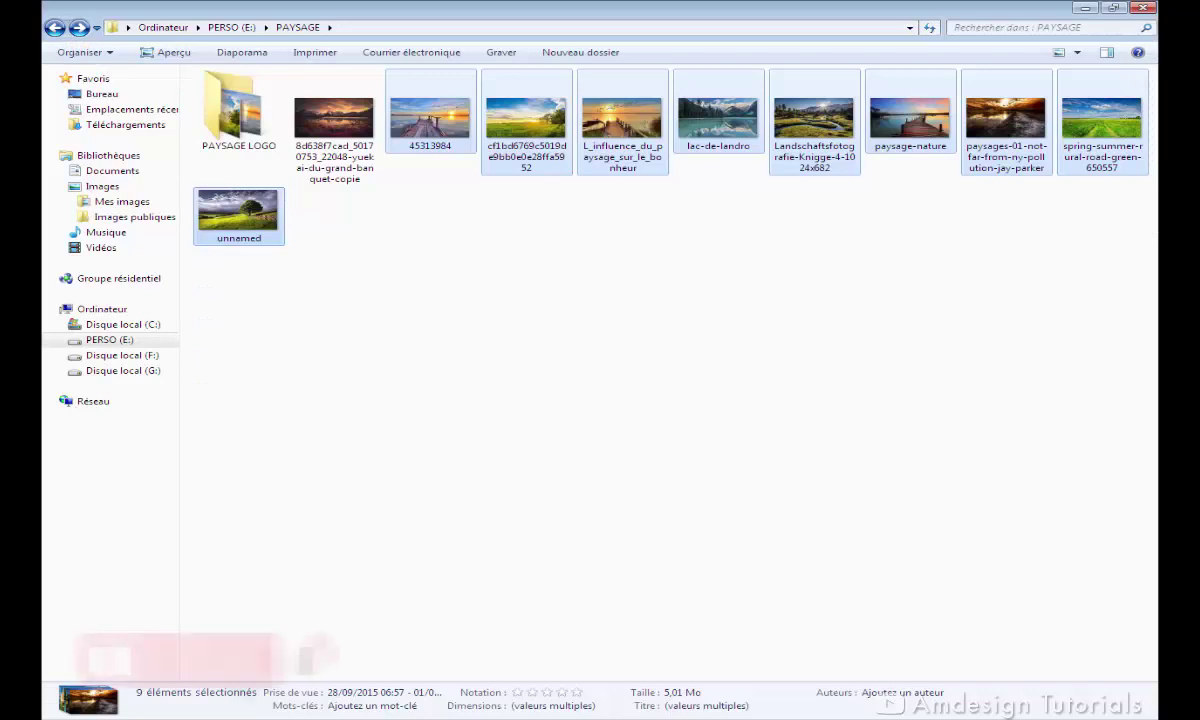
double_click(226, 117)
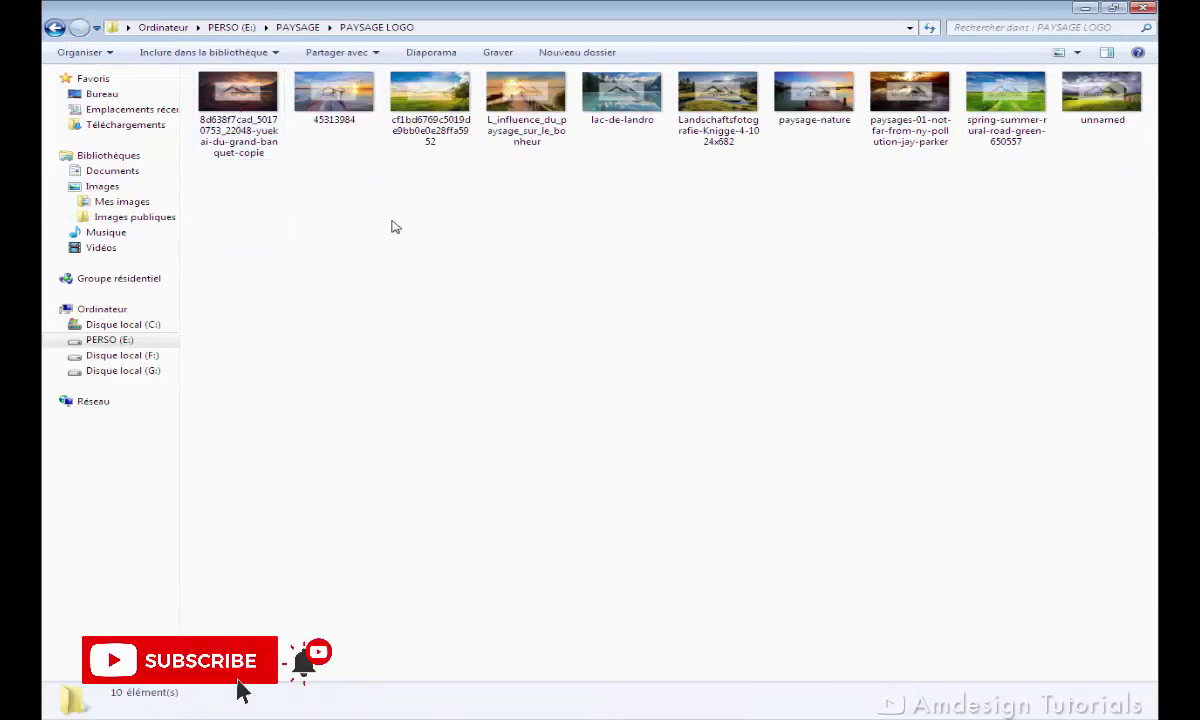
double_click(240, 100)
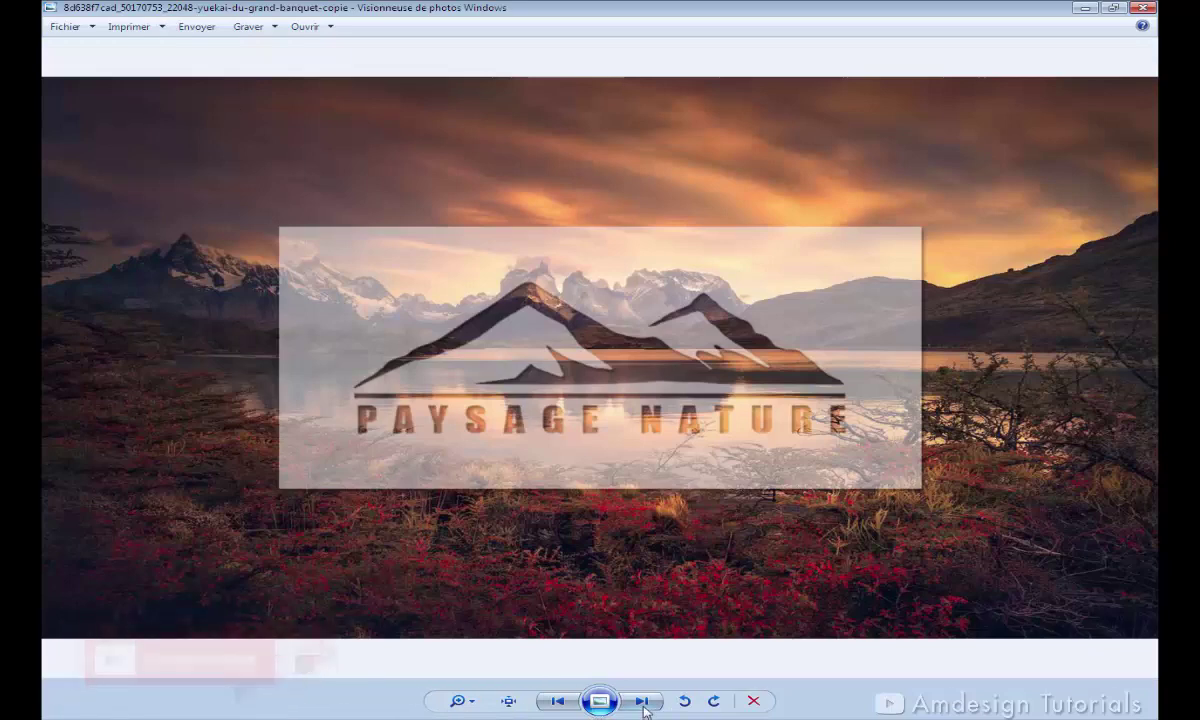
Step through all ten stamped photos checking the PAYSAGE NATURE panel, then close Photo Viewer.
left_click(642, 702)
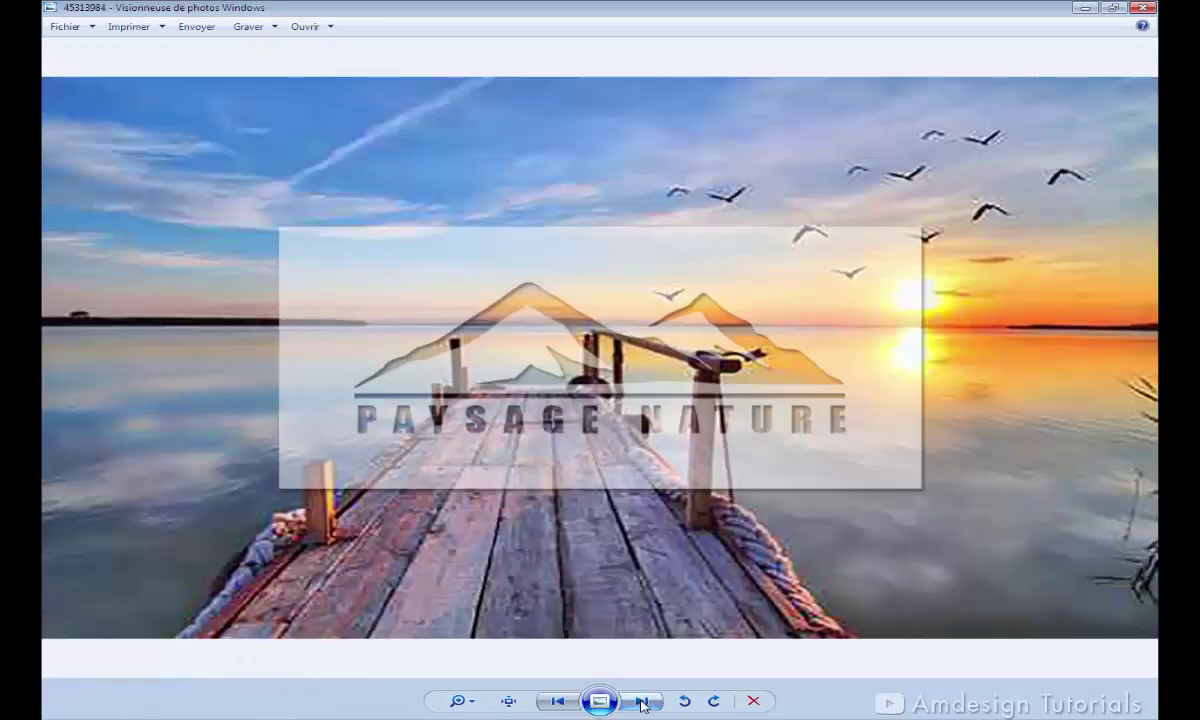
left_click(642, 702)
left_click(642, 702)
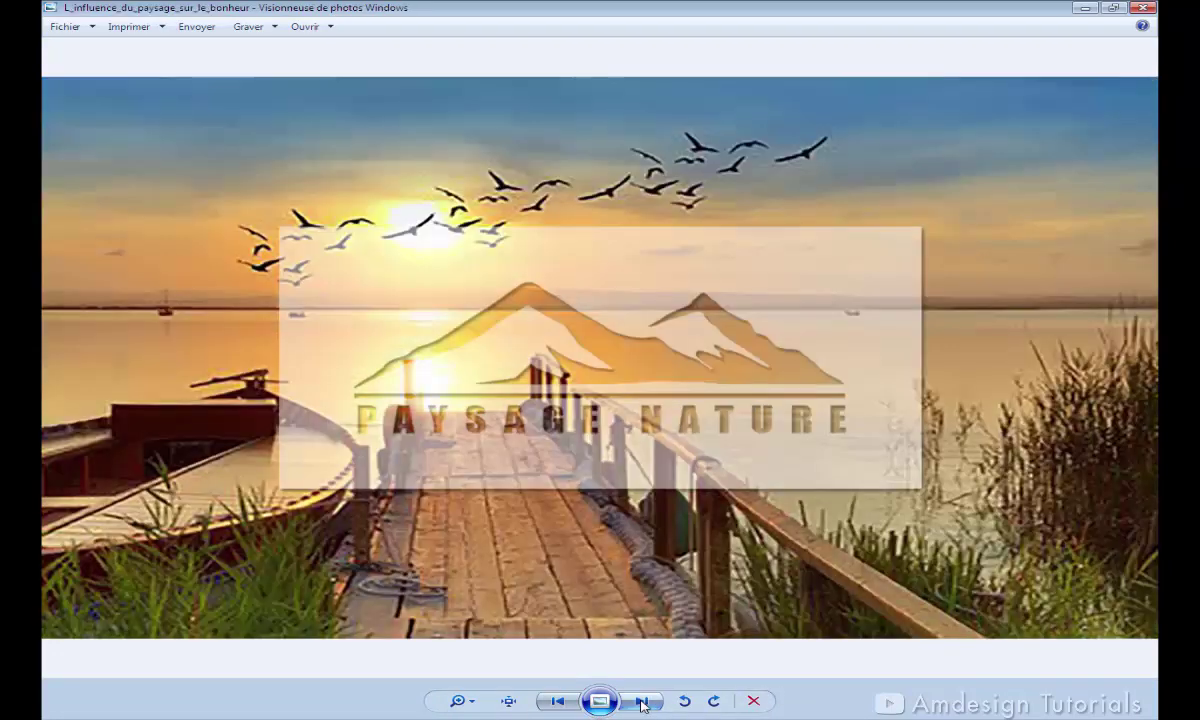
left_click(642, 702)
left_click(642, 702)
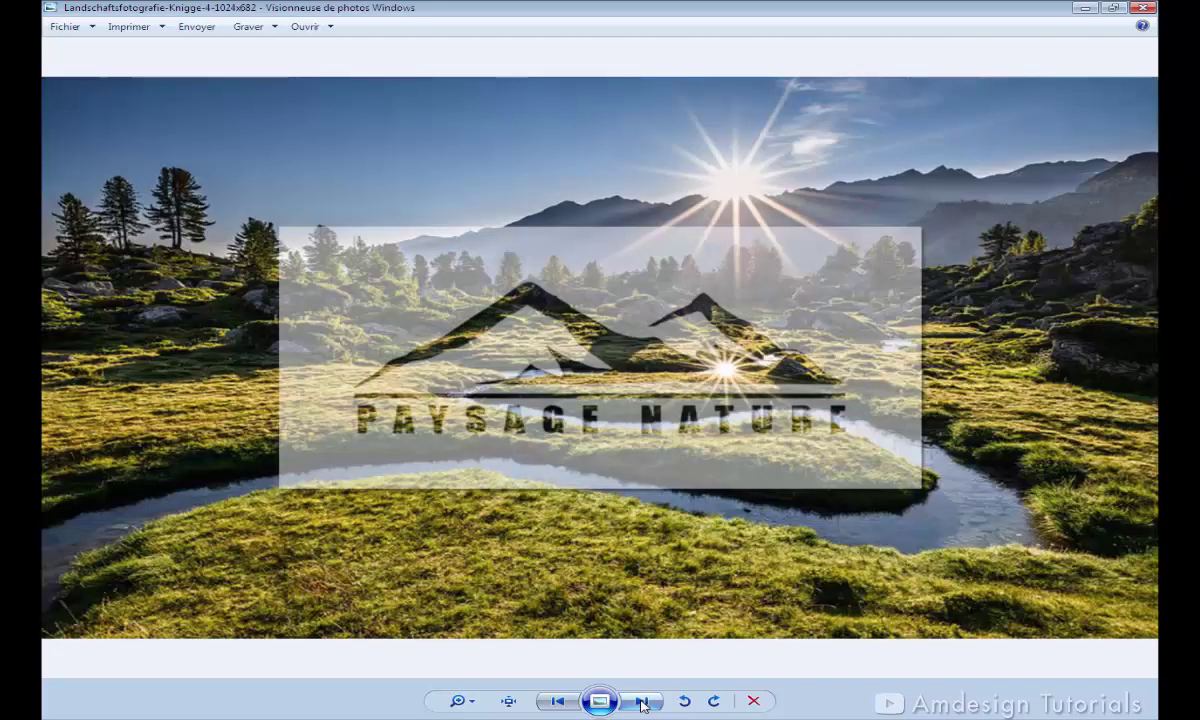
left_click(642, 702)
left_click(642, 702)
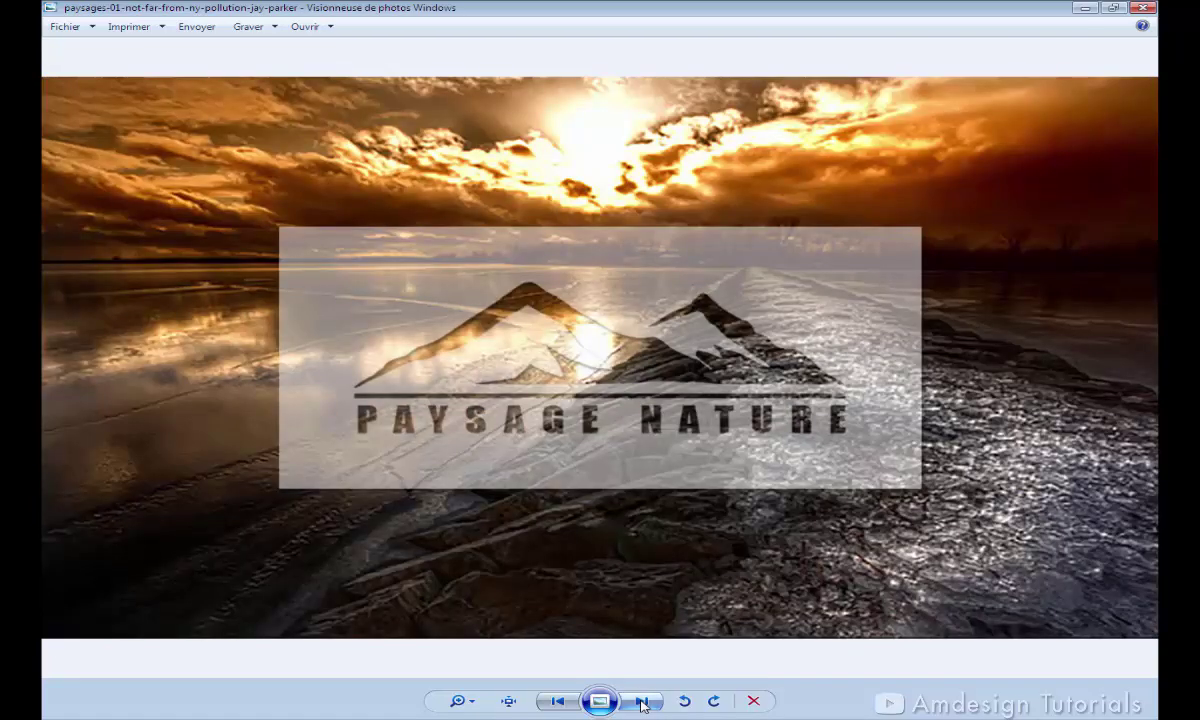
left_click(642, 702)
left_click(642, 702)
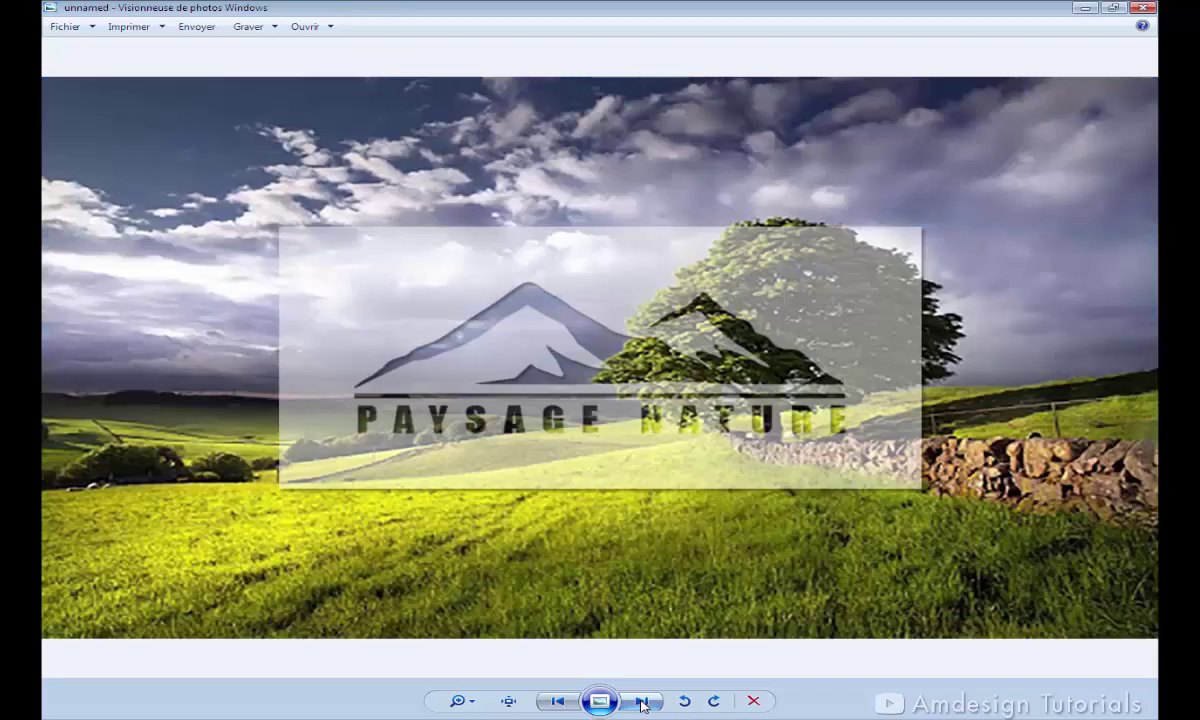
left_click(642, 702)
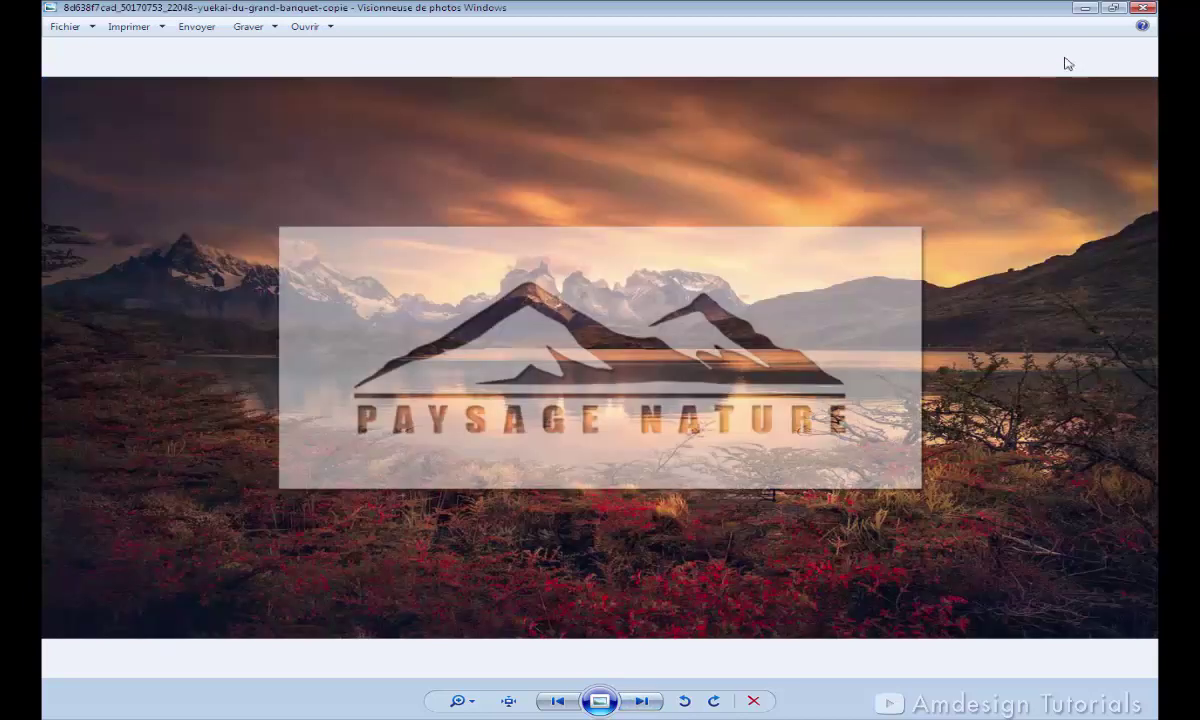
left_click(1143, 8)
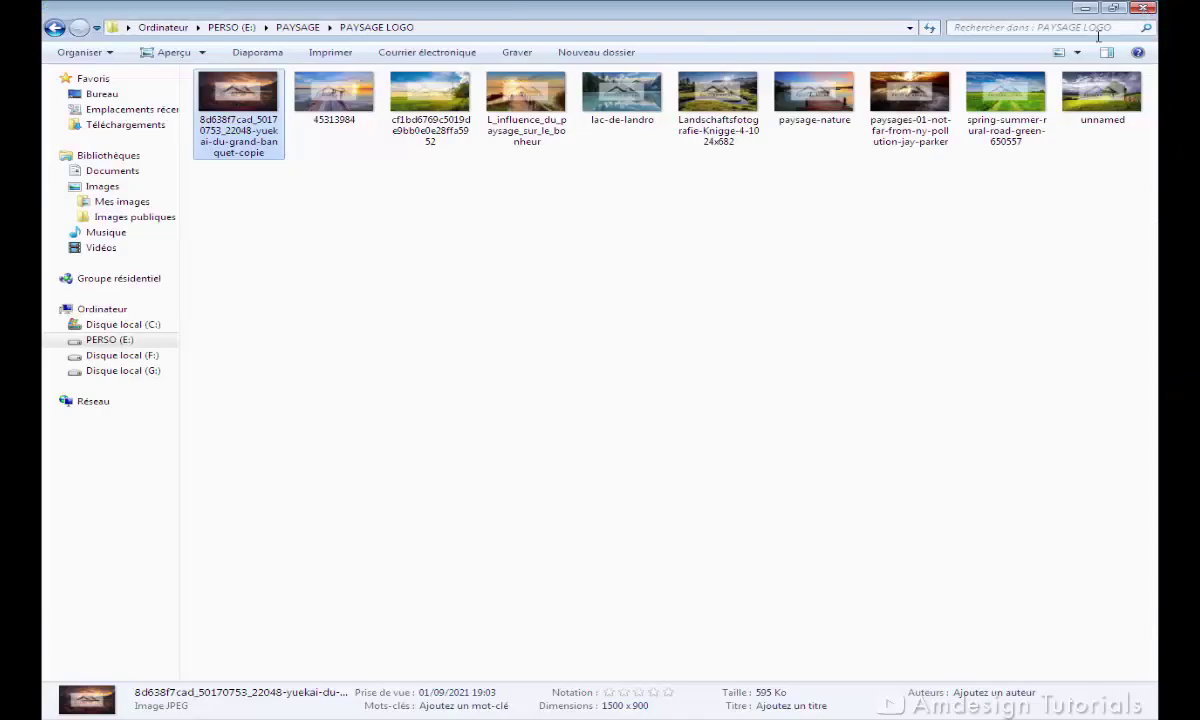
Create a new folder named Nouveau dossier inside PAYSAGE LOGO.
left_click(444, 361)
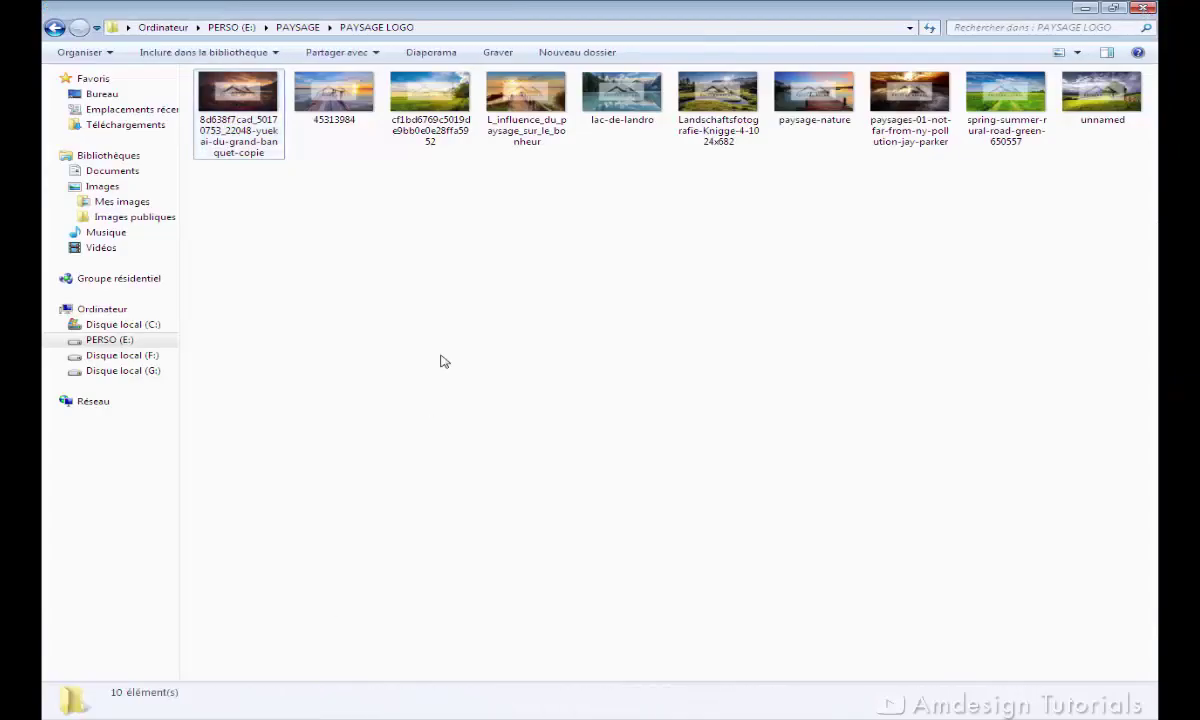
right_click(318, 214)
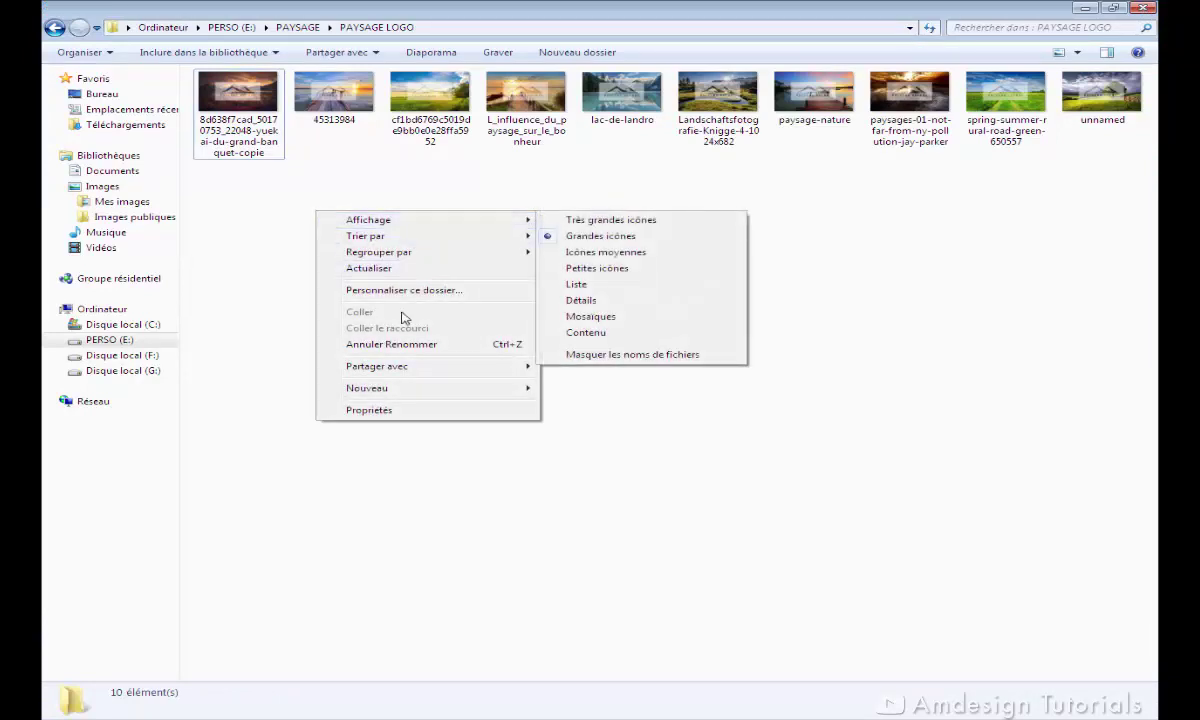
mouse_move(367, 388)
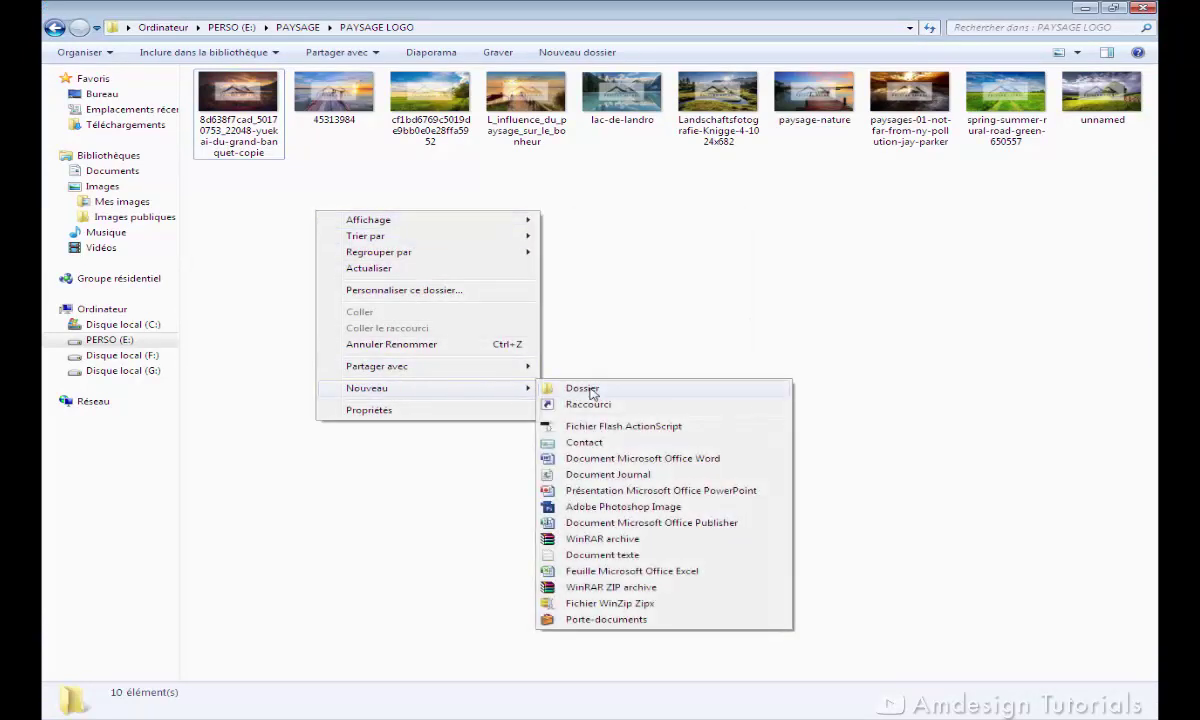
left_click(535, 389)
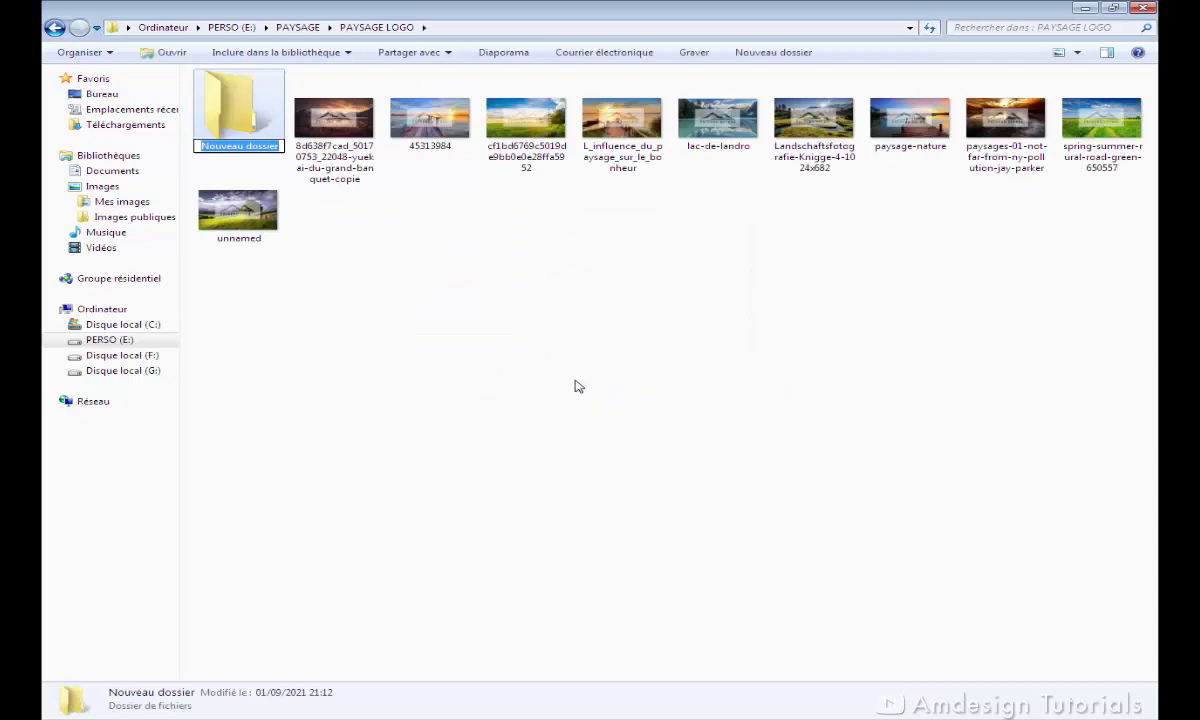
left_click(330, 244)
Move all ten stamped images into Nouveau dossier and return to the PAYSAGE folder.
left_click(333, 125)
left_click(262, 214, "shift")
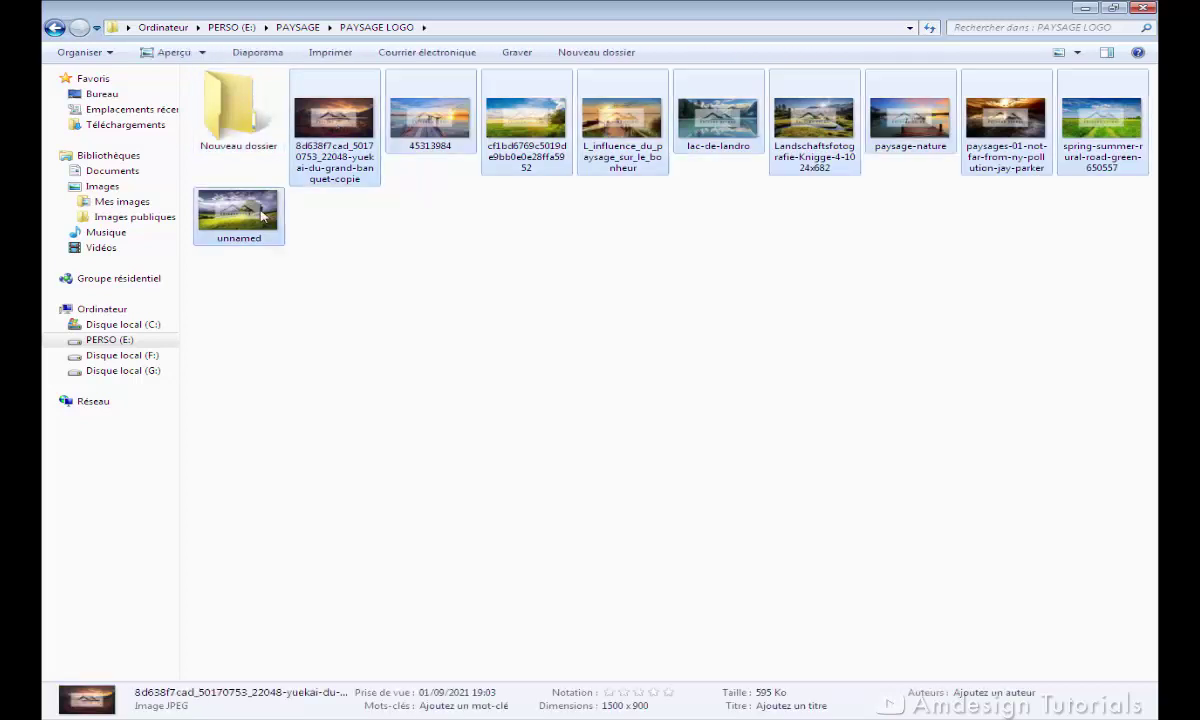
left_click_drag(262, 214, 238, 112)
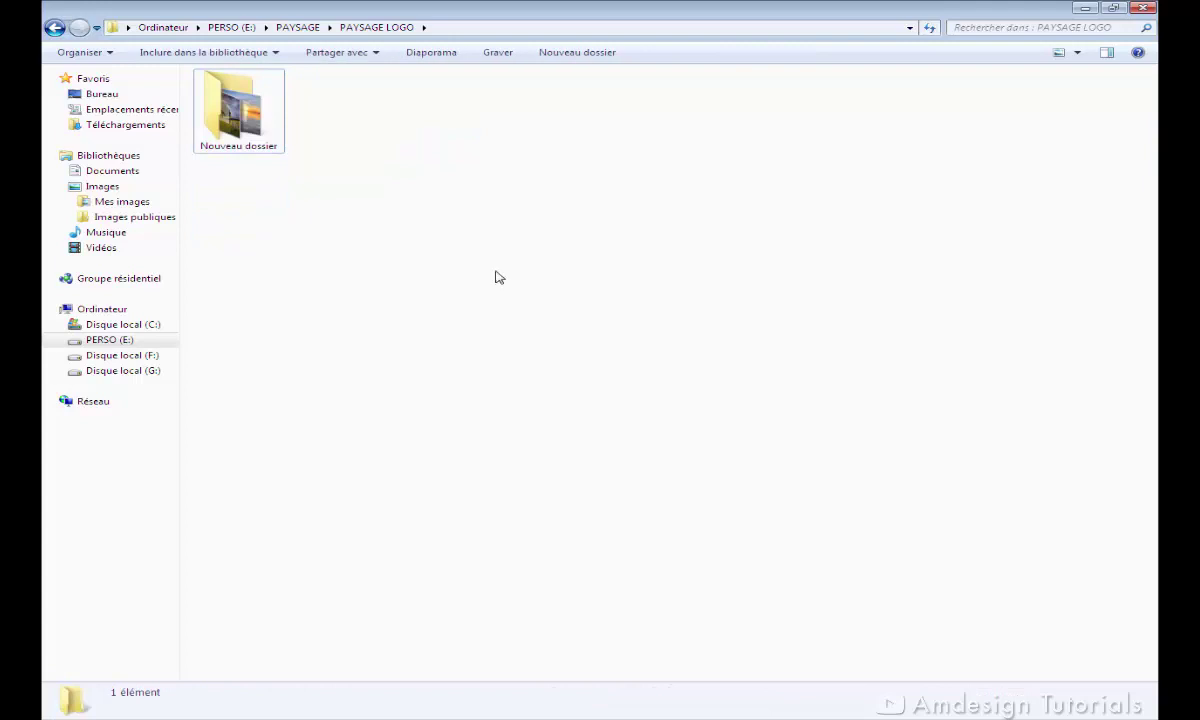
left_click(297, 27)
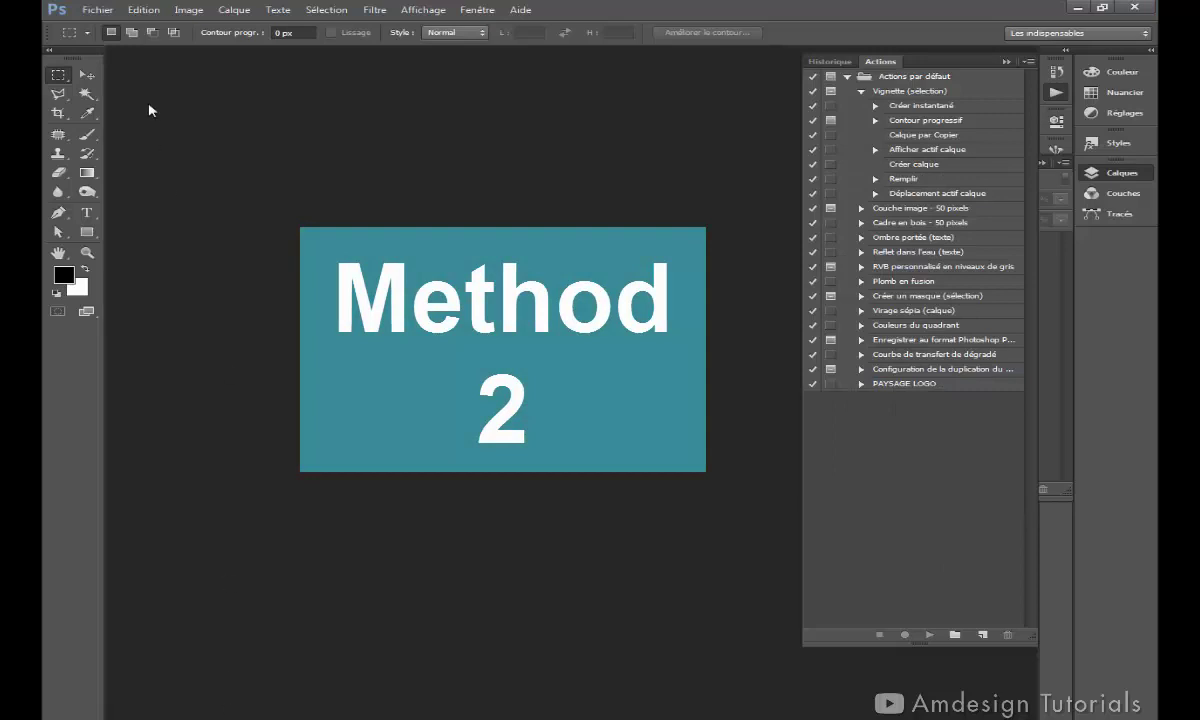
Open all ten original photos from the PAYSAGE folder through File > Open.
left_click(100, 10)
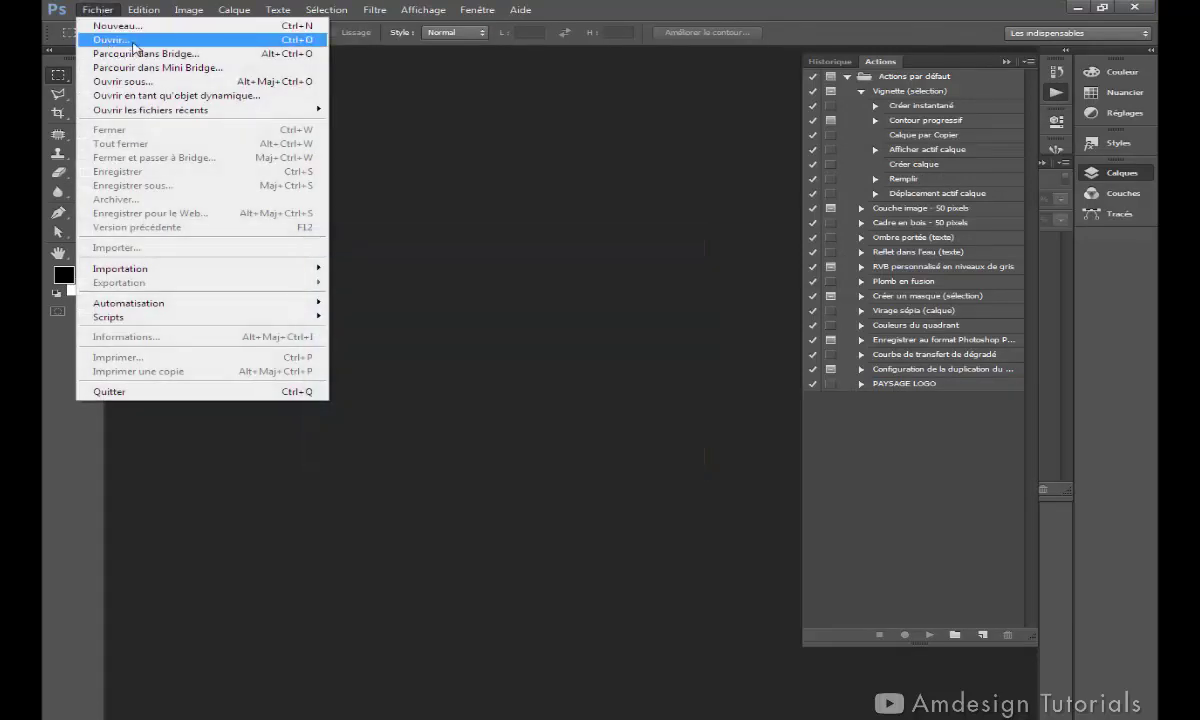
left_click(112, 40)
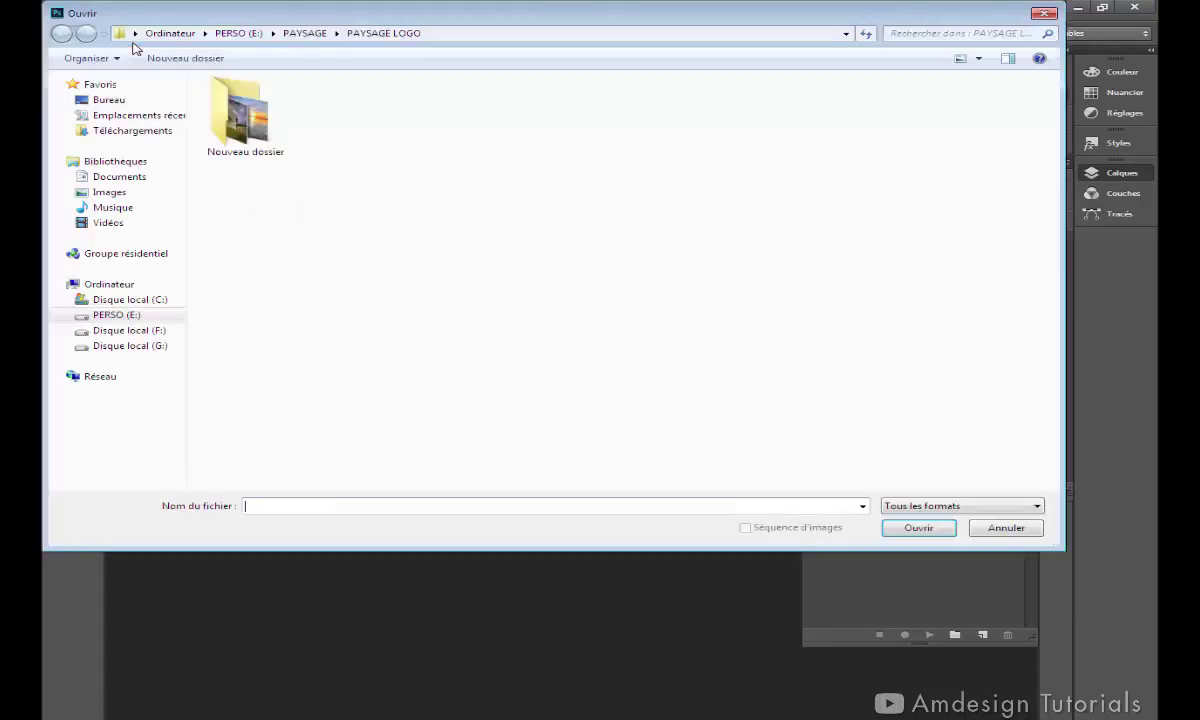
left_click(303, 34)
left_click(340, 125)
left_click(338, 224, "shift")
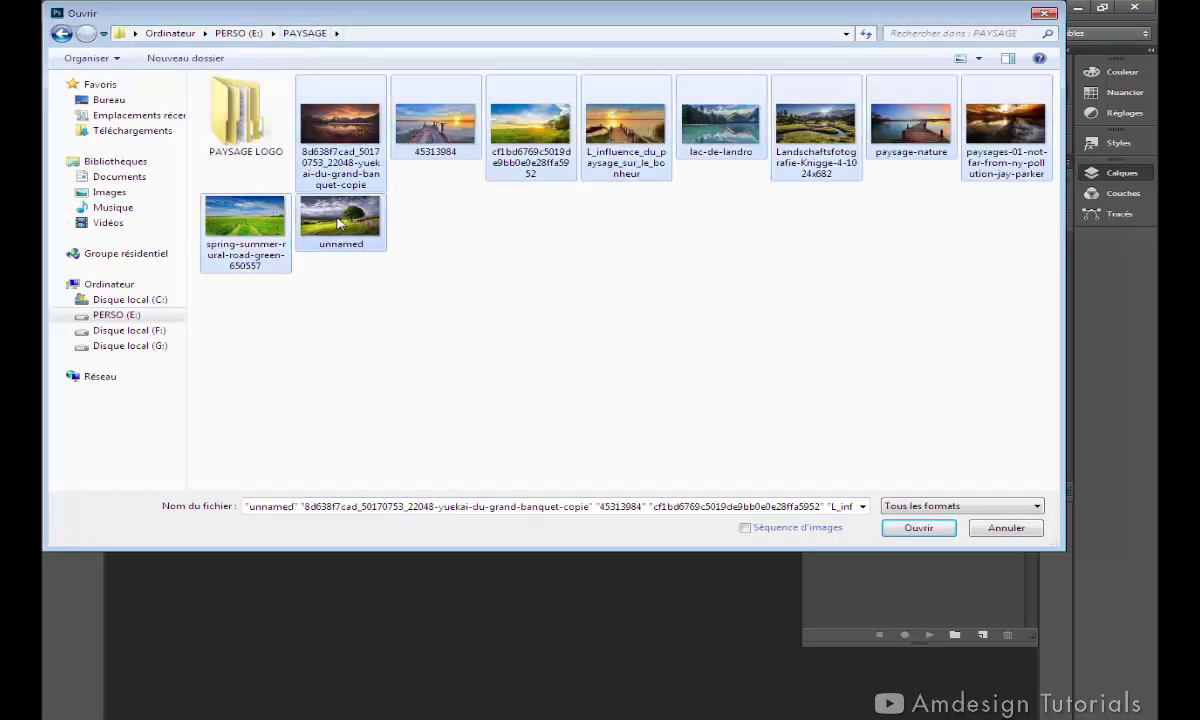
left_click(912, 532)
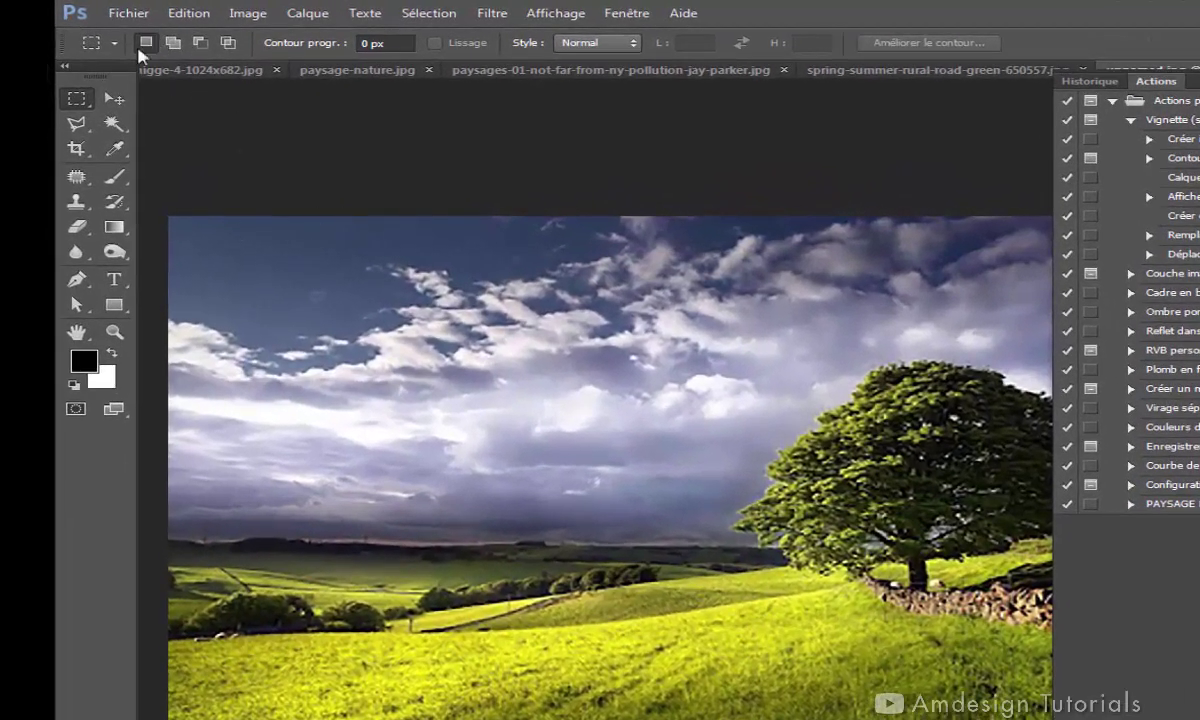
Run File > Automate > Batch with Source set to Opened Files and the PAYSAGE LOGO action.
left_click(128, 13)
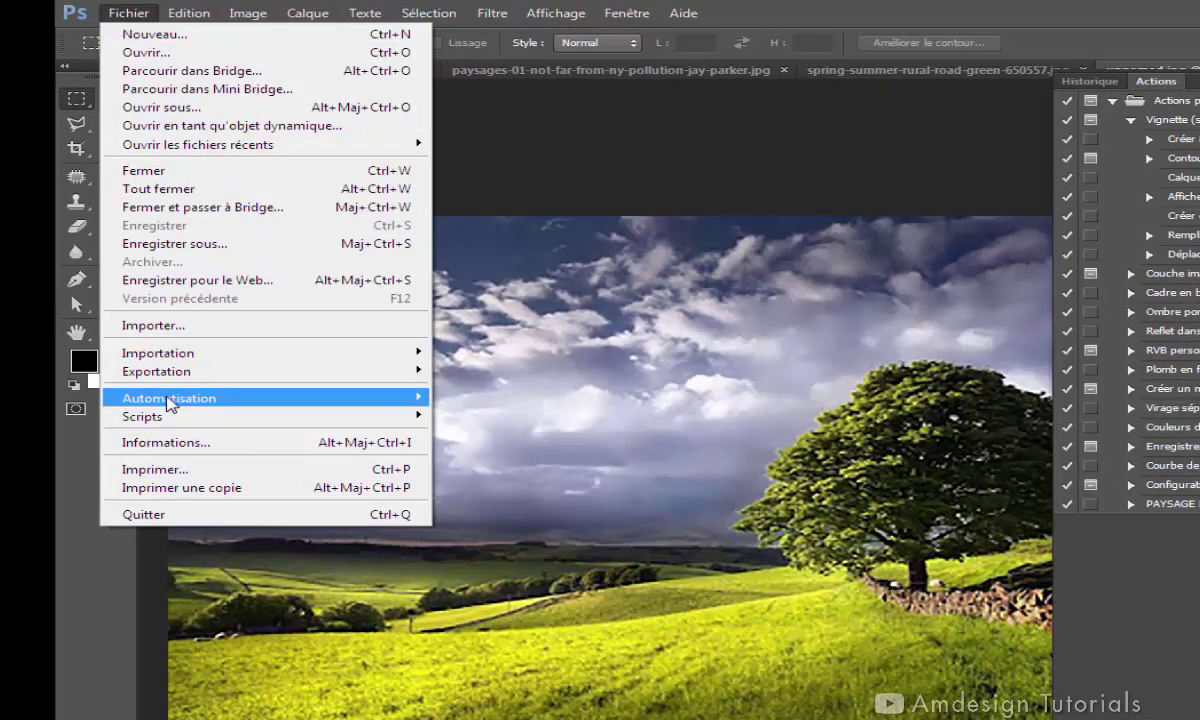
mouse_move(170, 398)
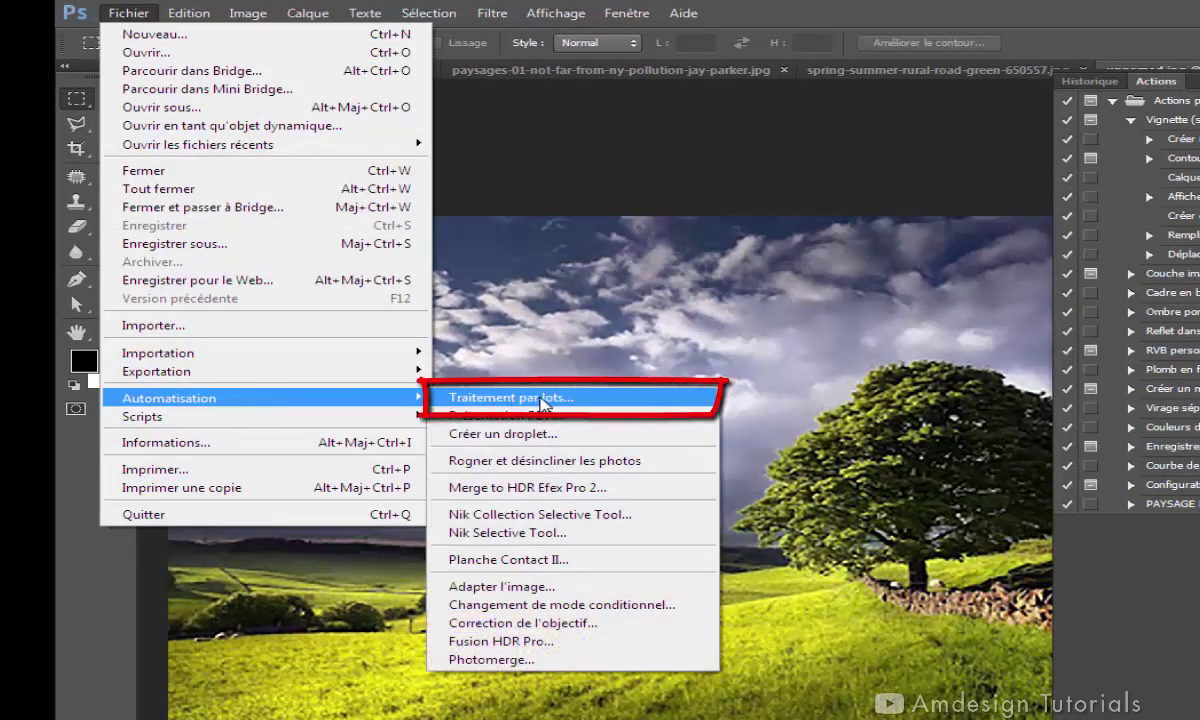
left_click(541, 398)
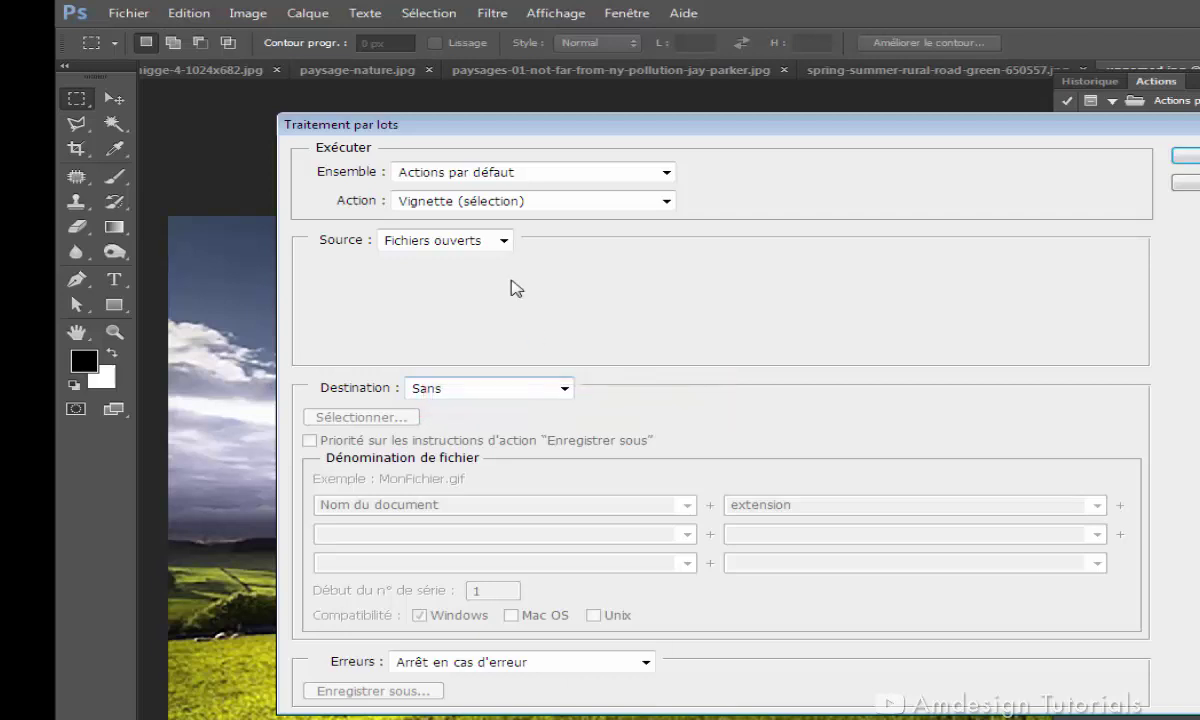
left_click(418, 242)
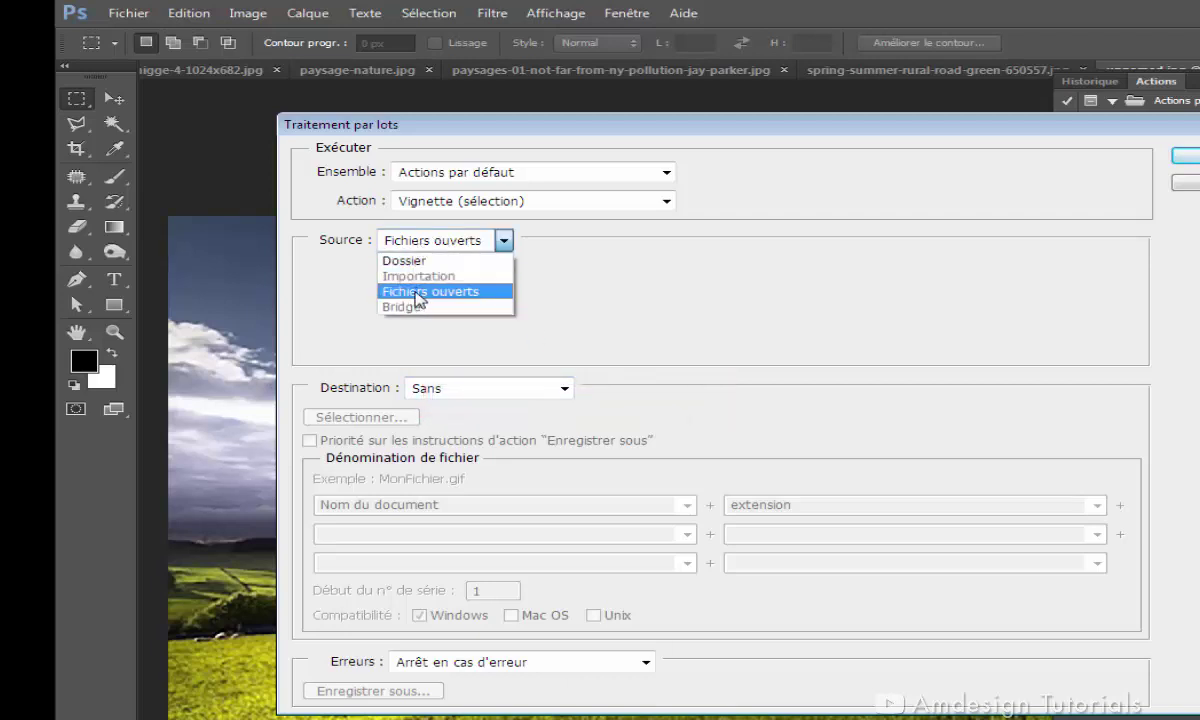
left_click(416, 291)
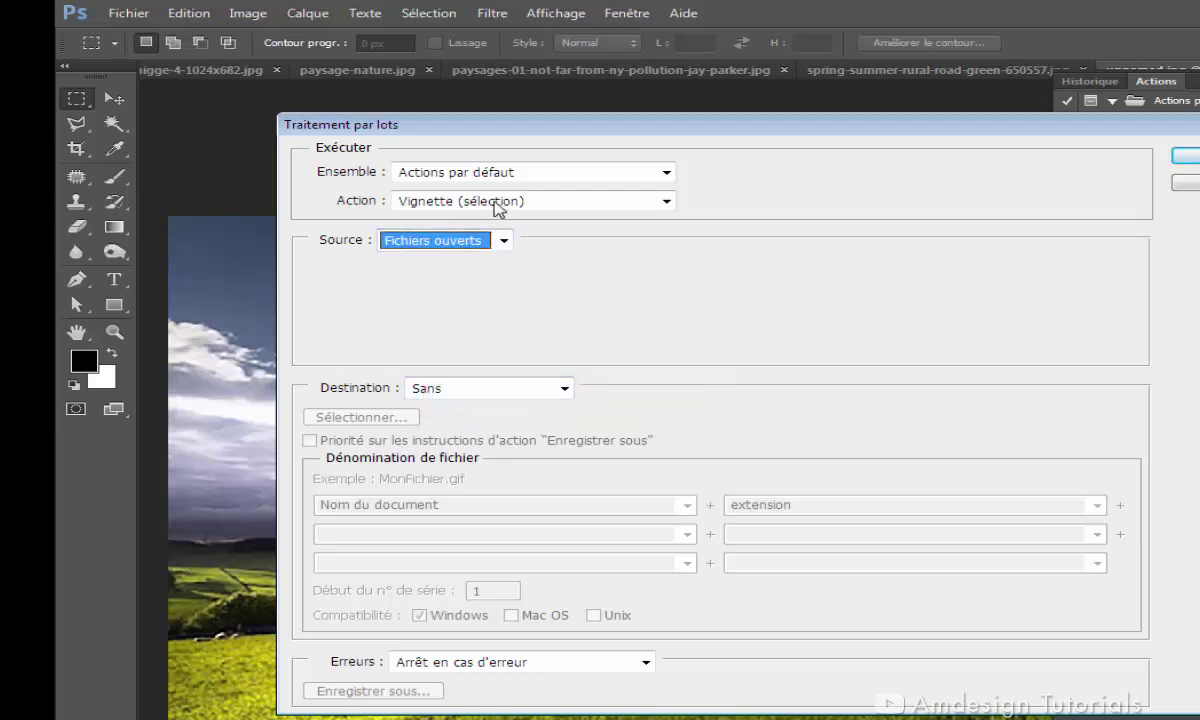
left_click(665, 201)
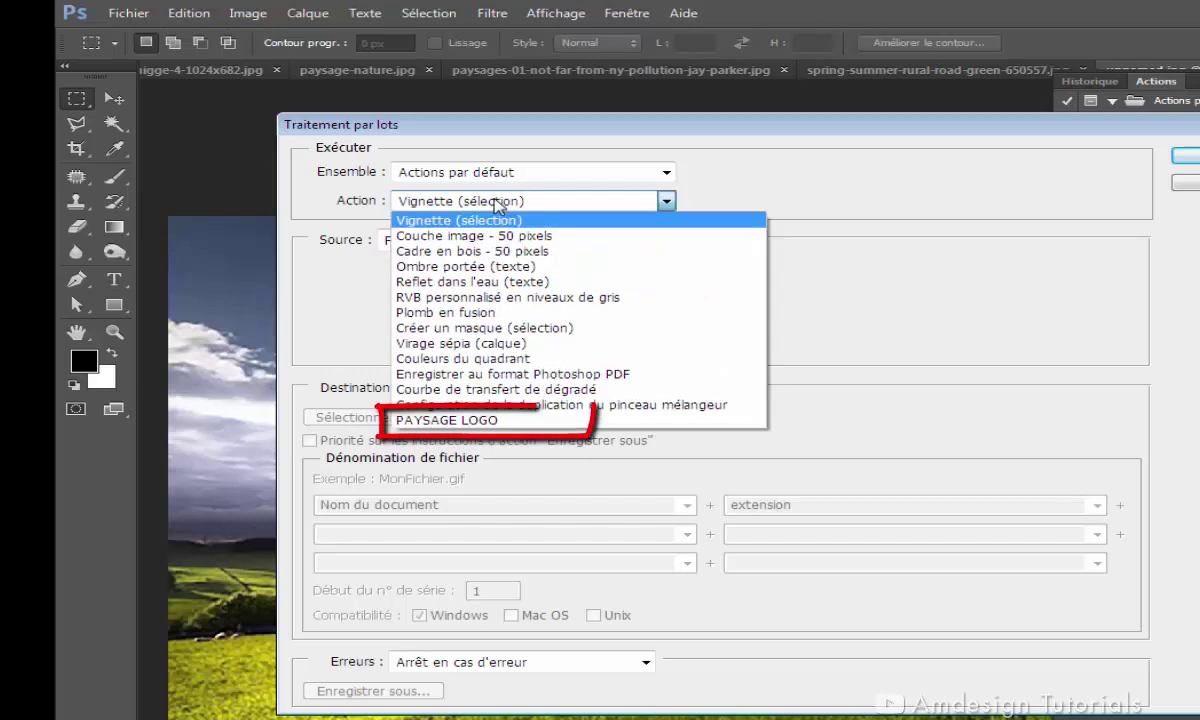
left_click(422, 424)
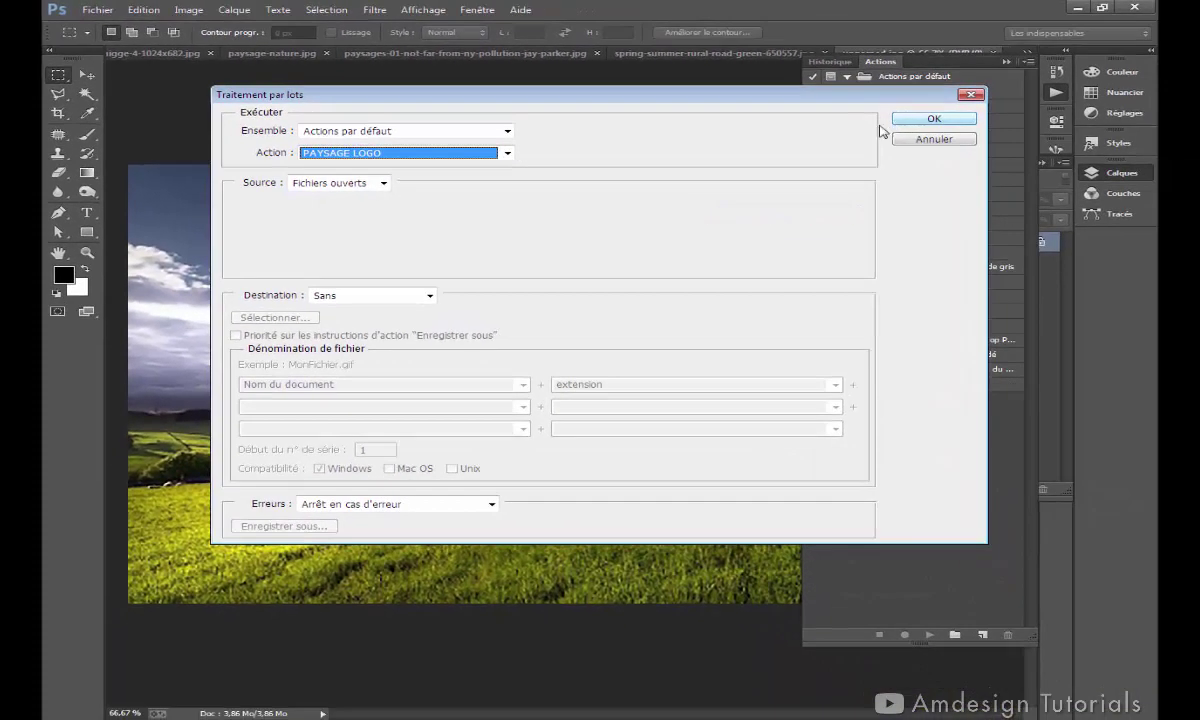
left_click(930, 120)
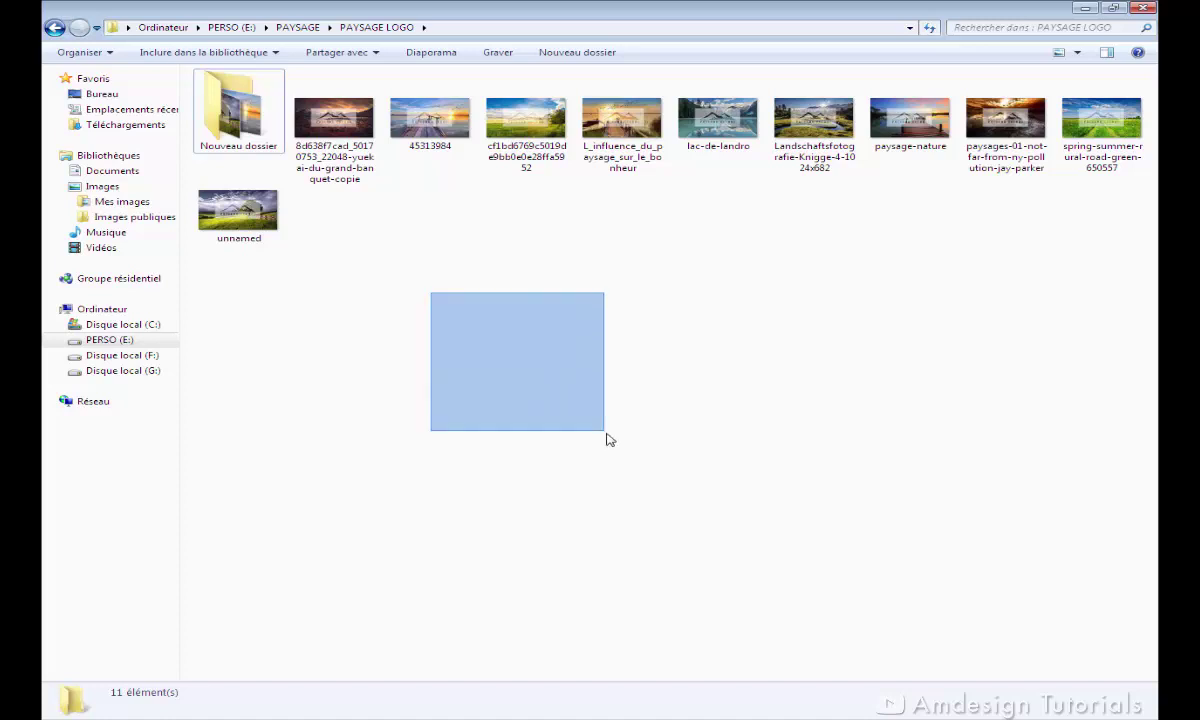
left_click_drag(430, 291, 605, 437)
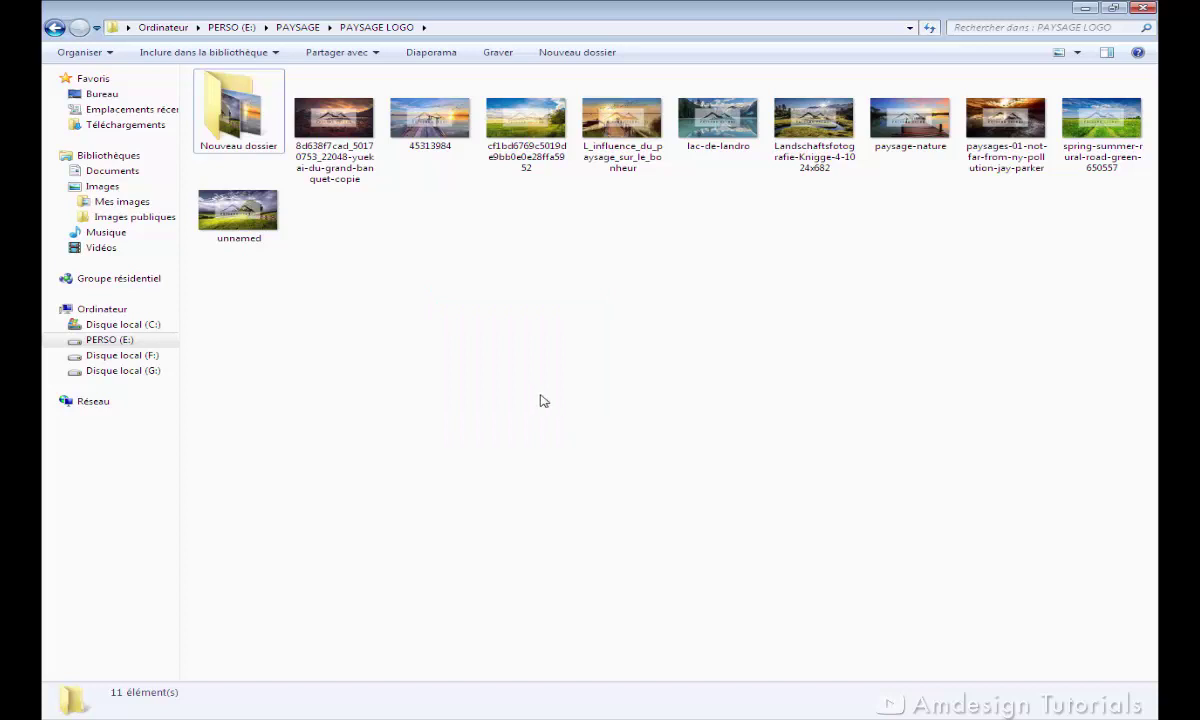
double_click(238, 110)
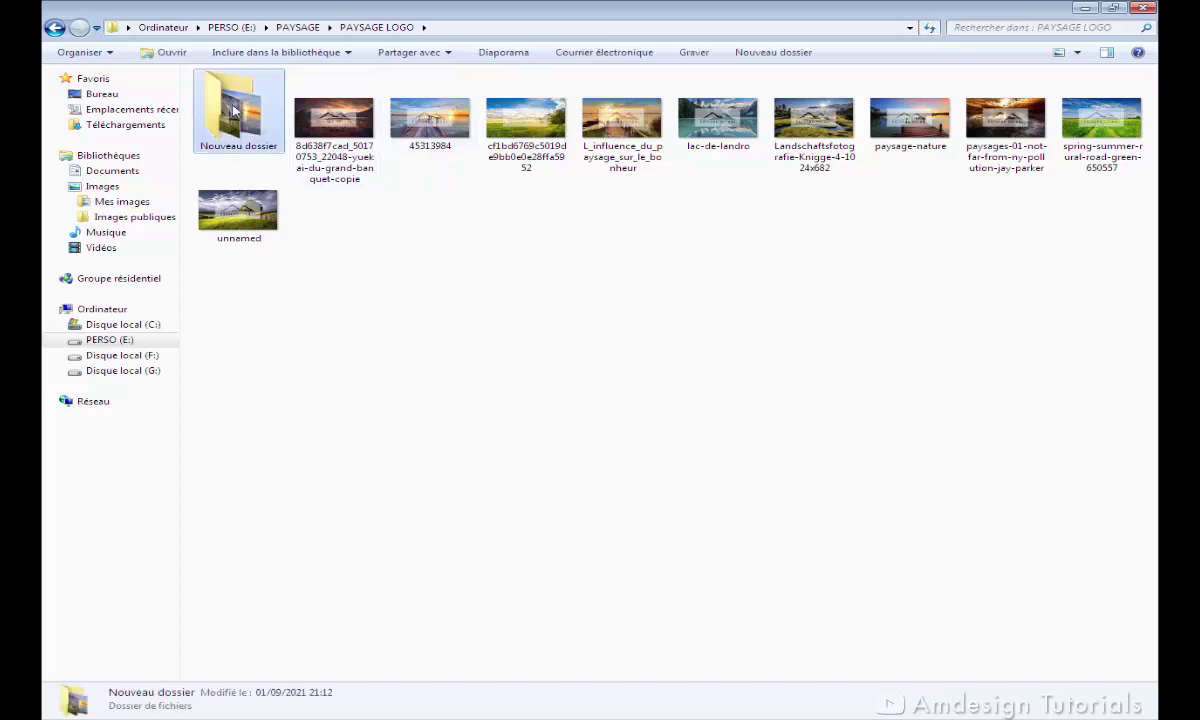
left_click(54, 27)
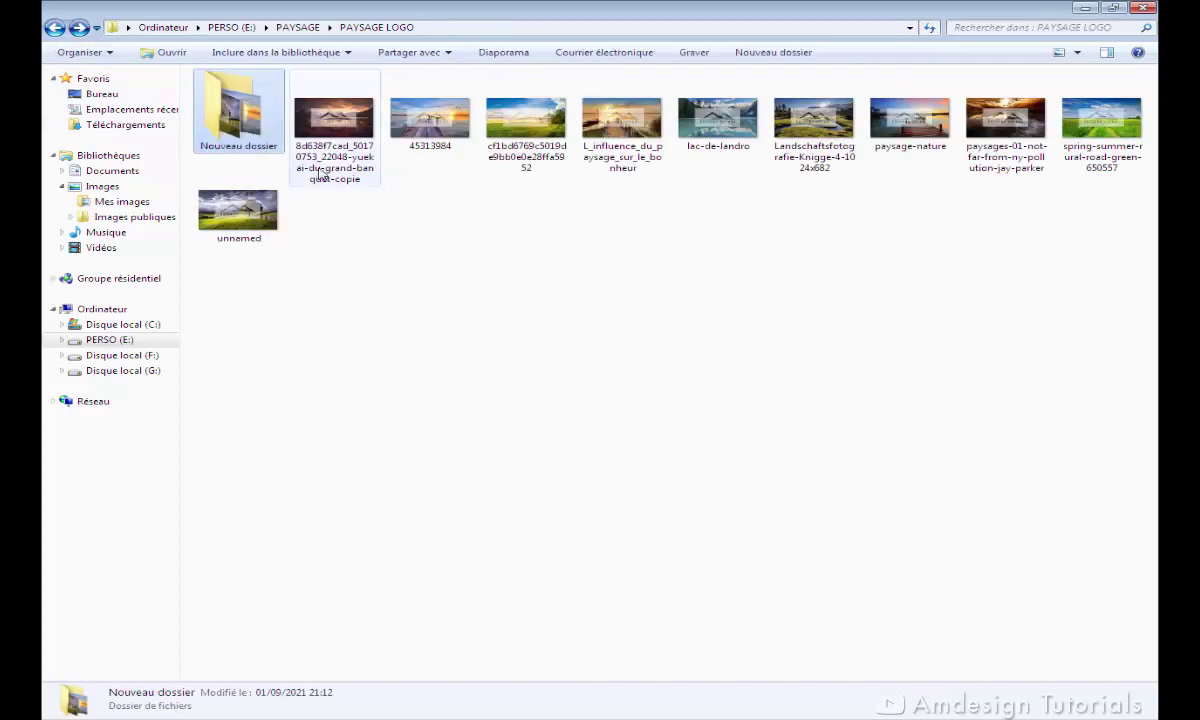
double_click(335, 120)
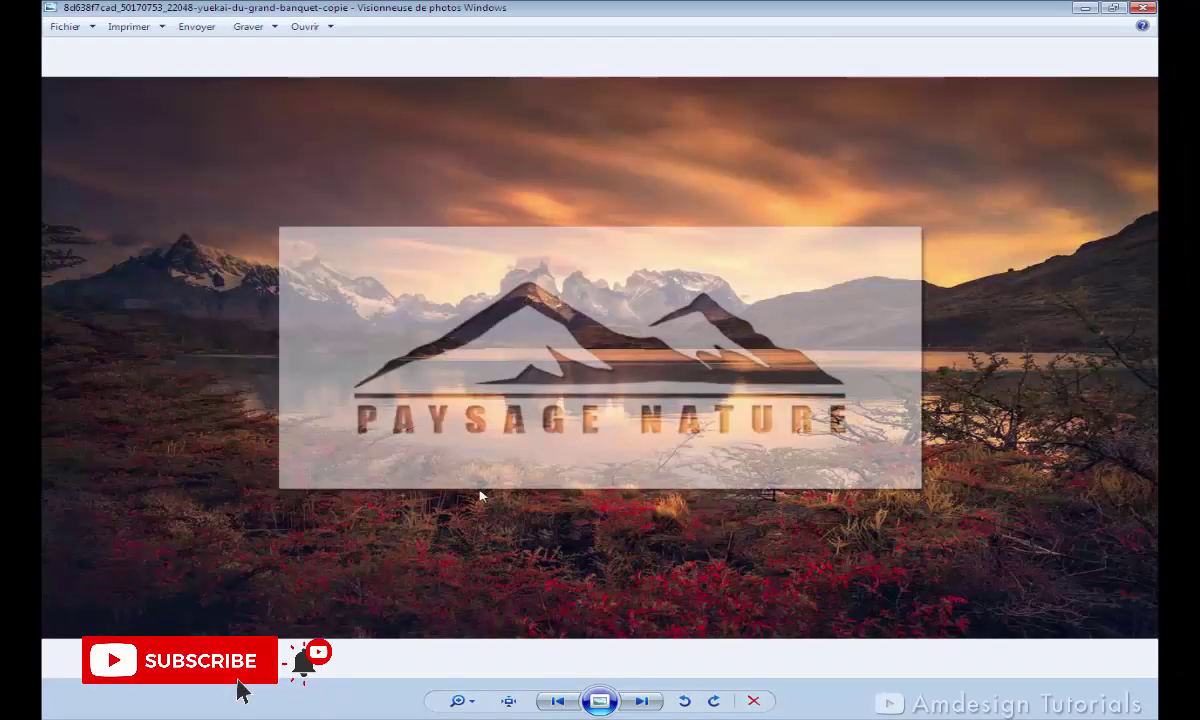
key("Right")
key("Right")
key("Right")
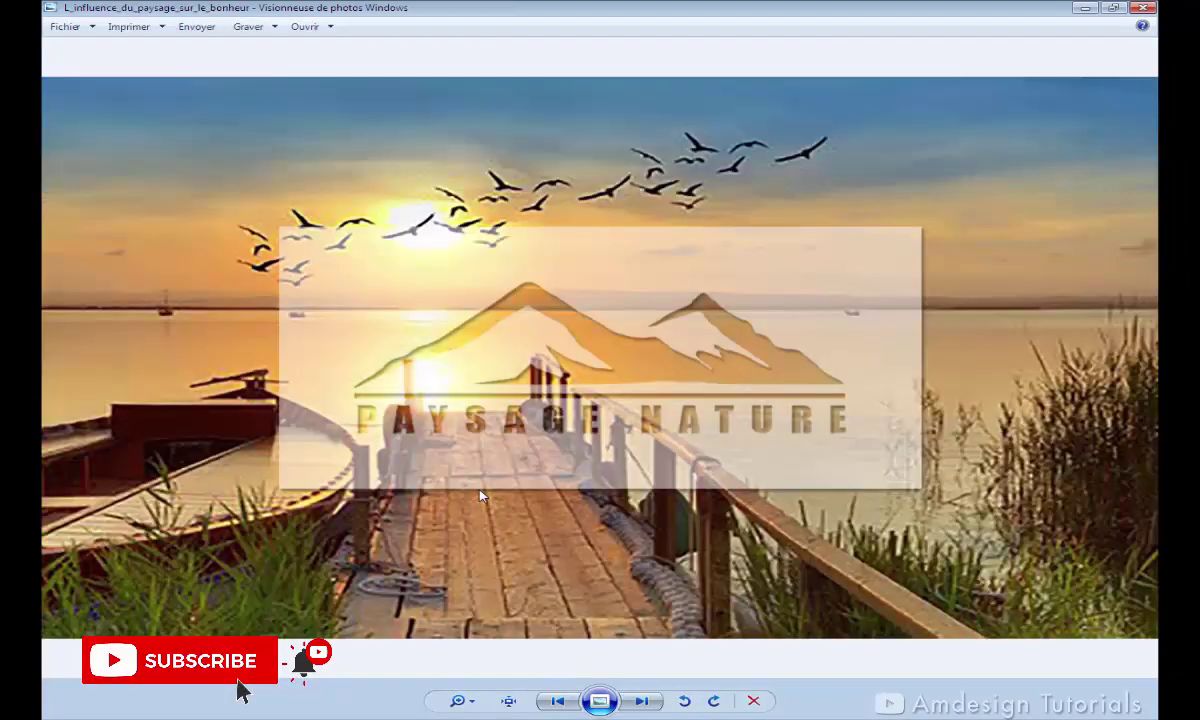
key("Right")
key("Right")
key("Right")
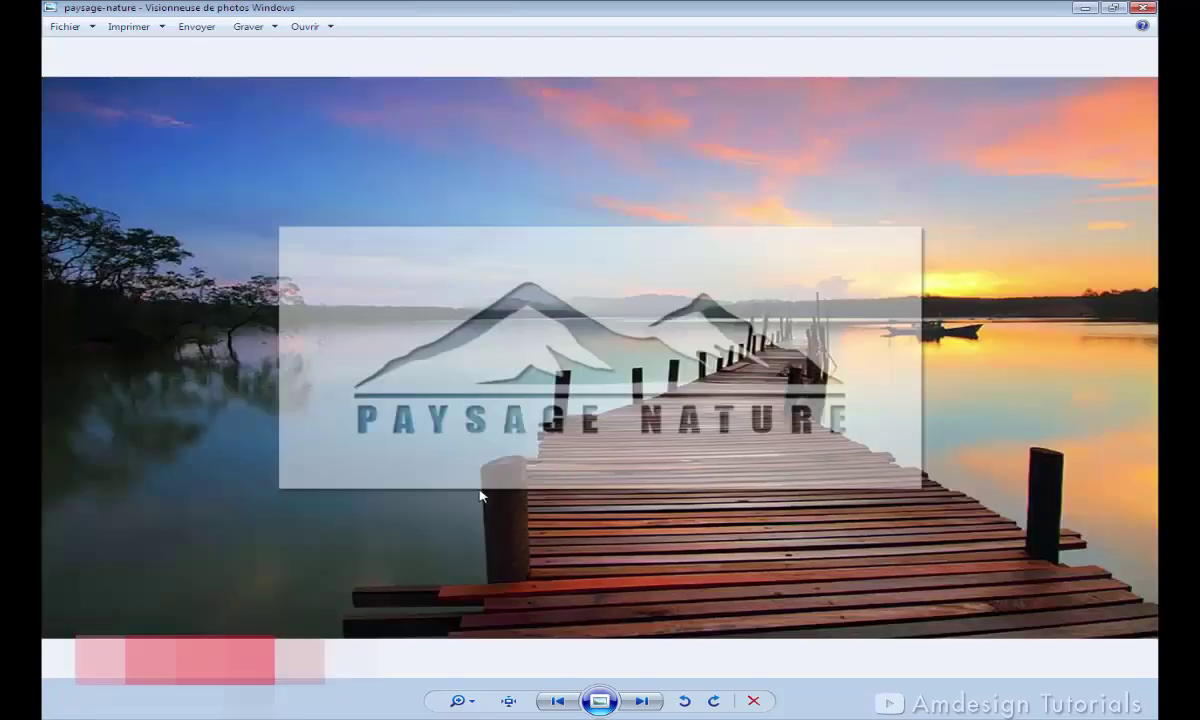
key("Right")
key("Right")
key("Right")
key("Right")
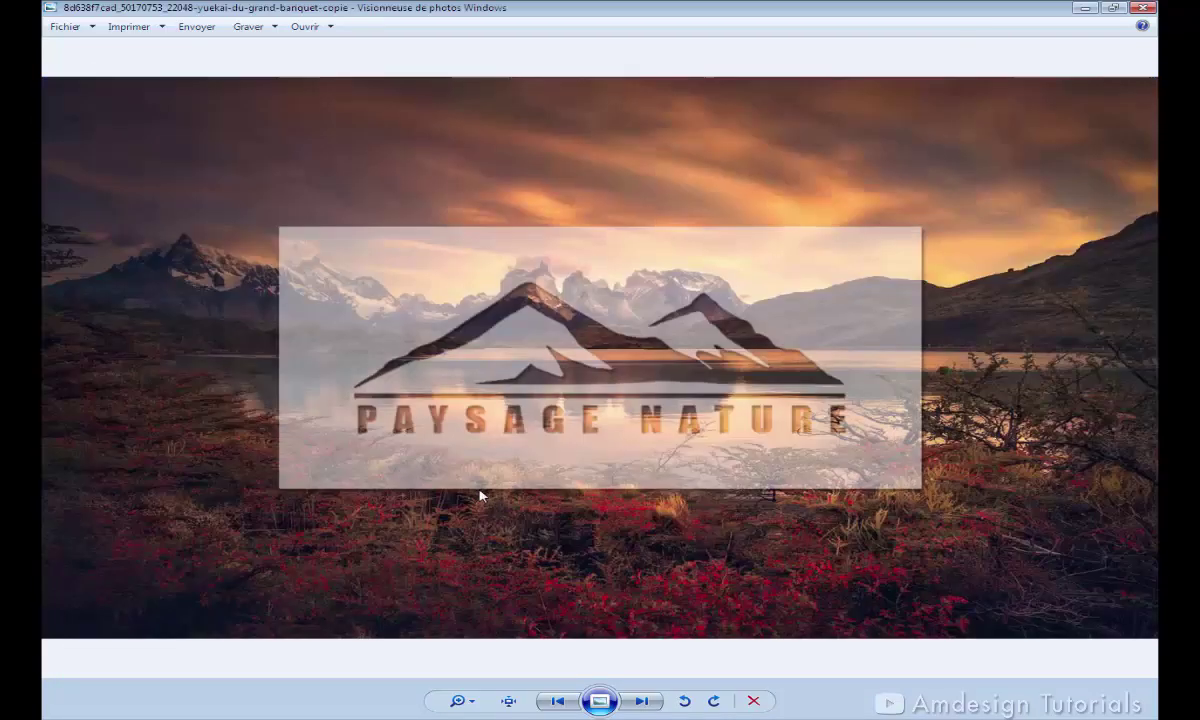
key("Right")
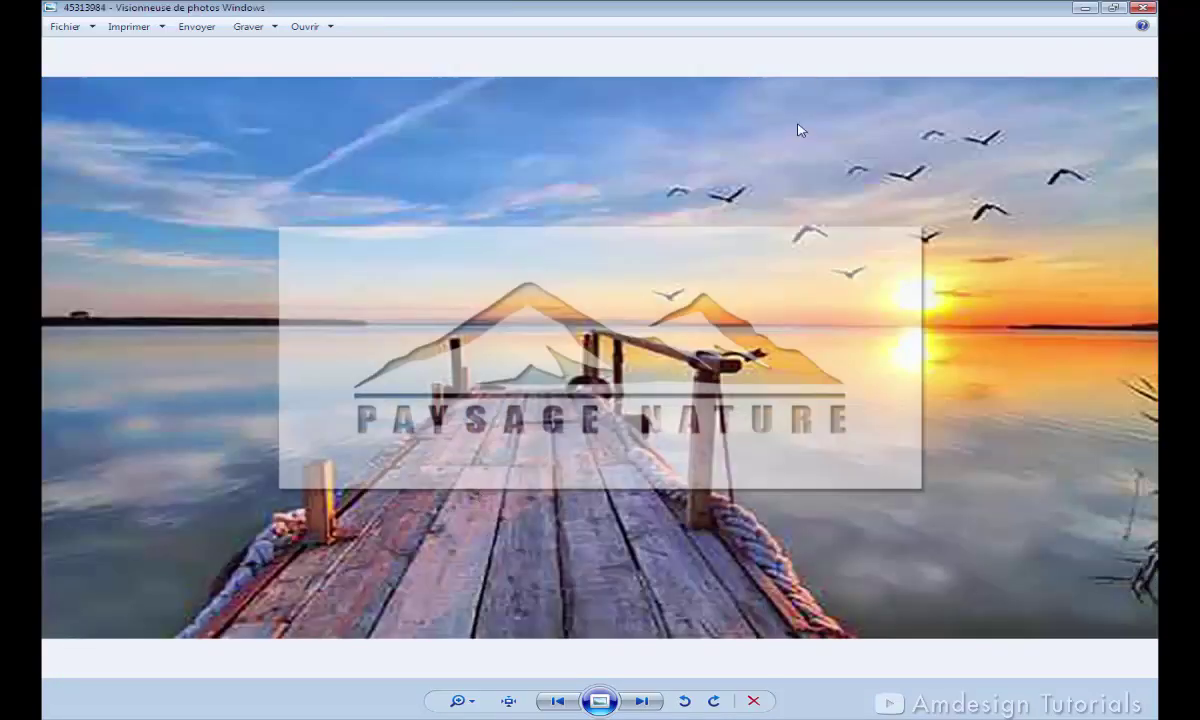
left_click(1084, 9)
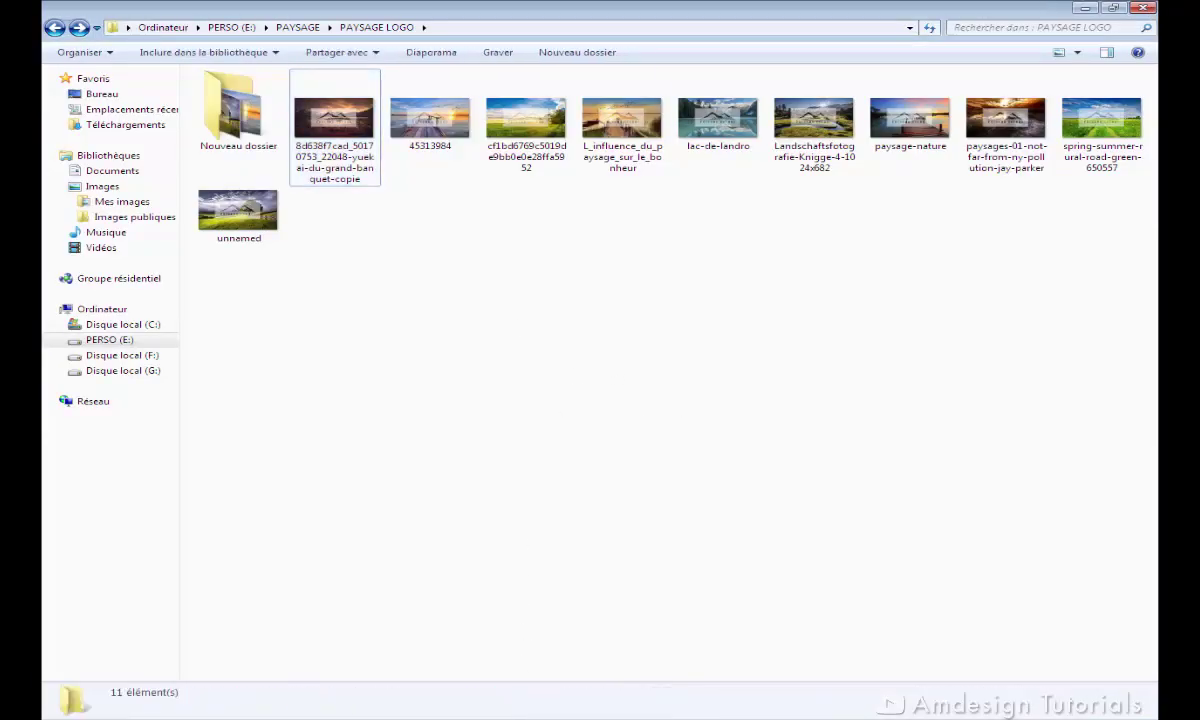
Return to Photoshop and collapse the Actions panel in the dock.
key("alt+Tab")
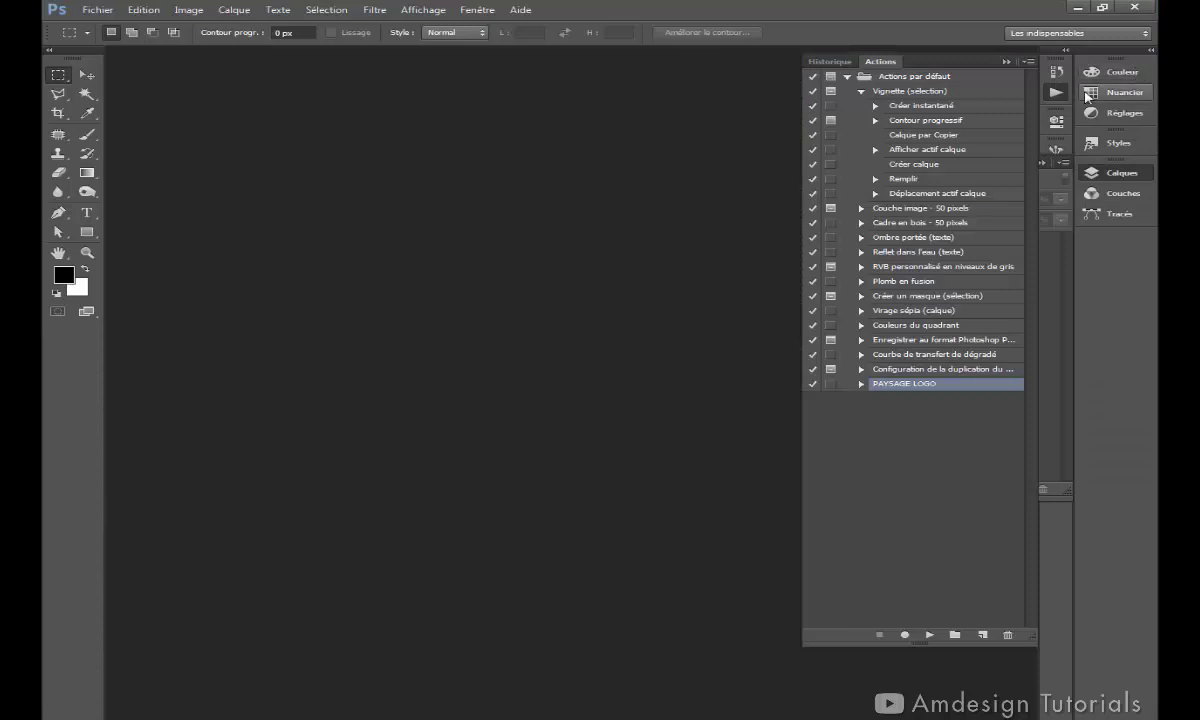
left_click(1056, 92)
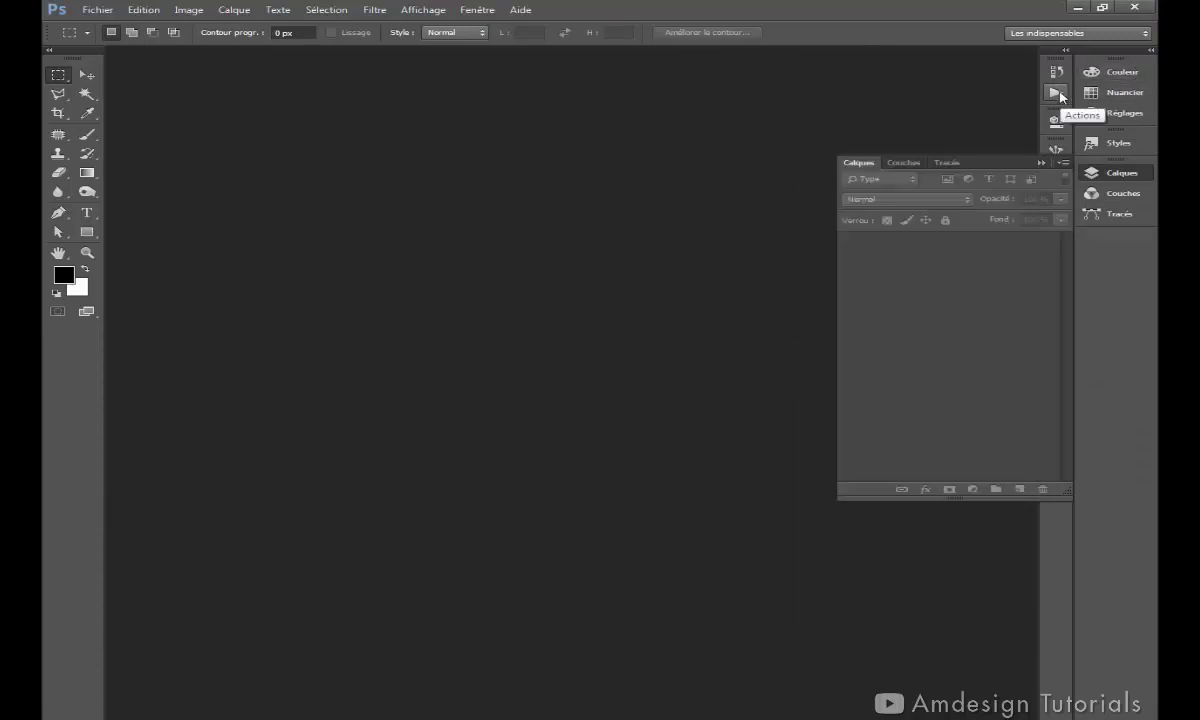